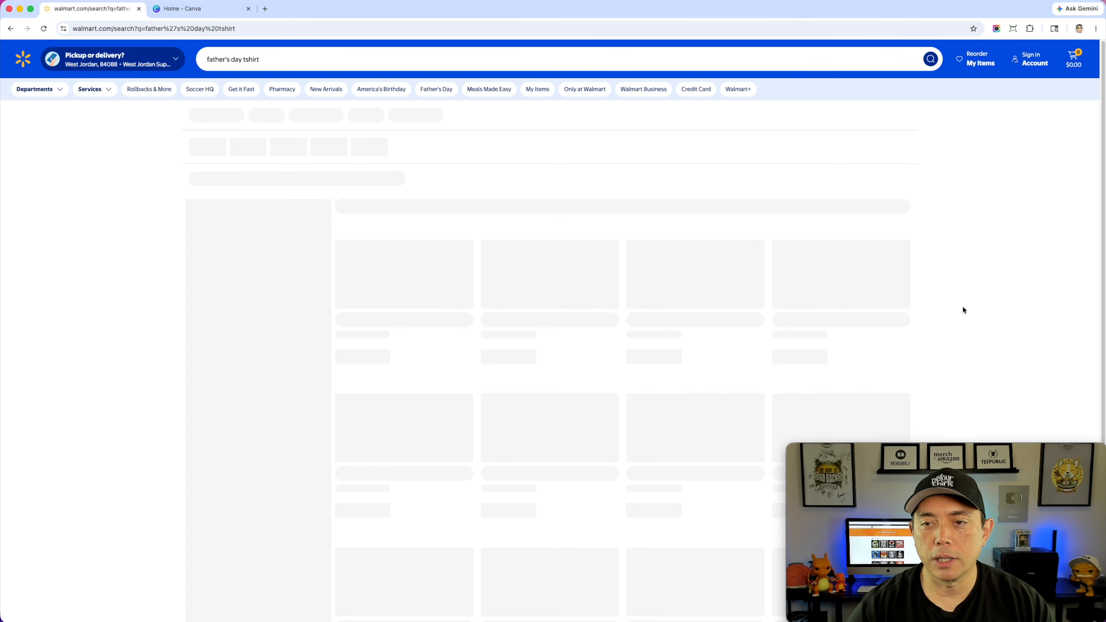
- Browse the Father's Day T-shirt results and open the enlarged image of the "Just a Dad Who Always Came Back with the Milk" shirt
{"action": "scroll", "coordinate": [935, 335], "scroll_direction": "down", "scroll_amount": 10}
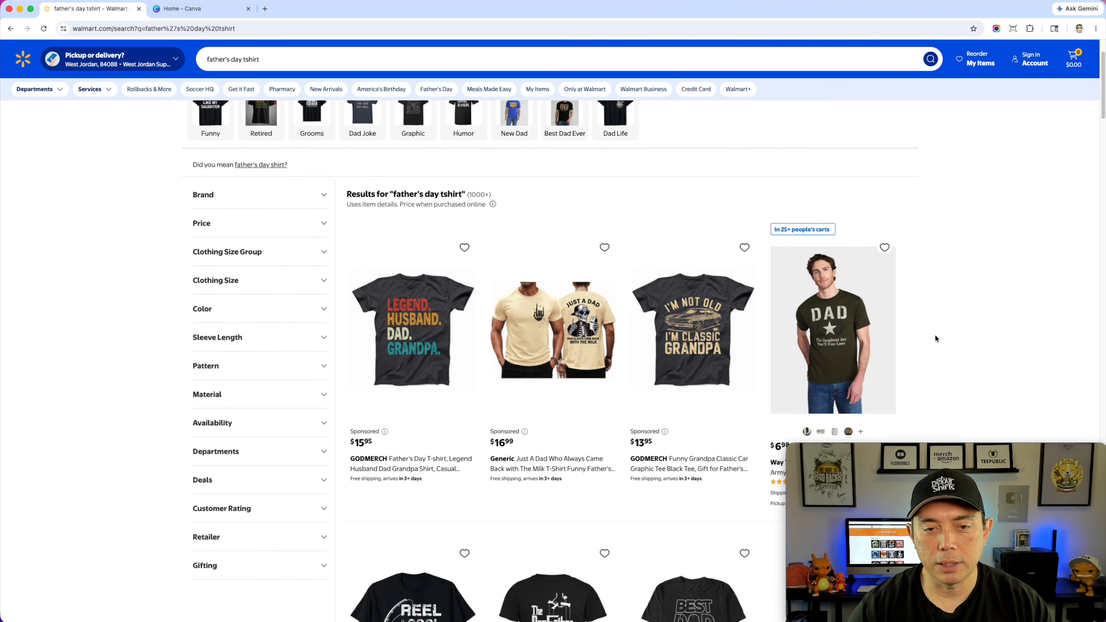
{"action": "scroll", "coordinate": [925, 351], "scroll_direction": "down", "scroll_amount": 15}
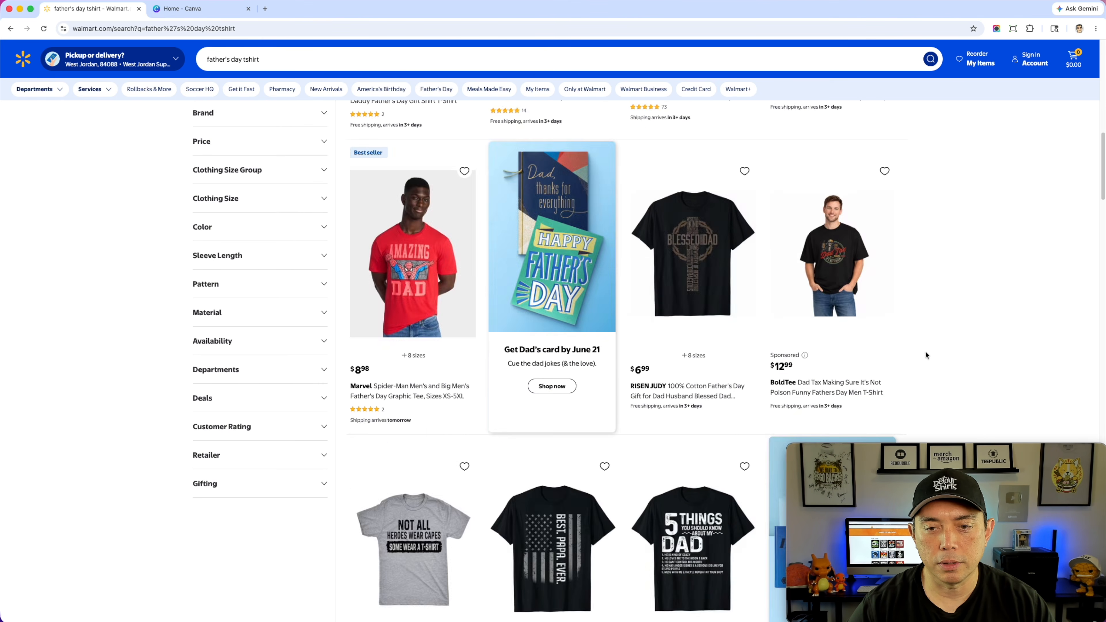
{"action": "scroll", "coordinate": [925, 351], "scroll_direction": "down", "scroll_amount": 15}
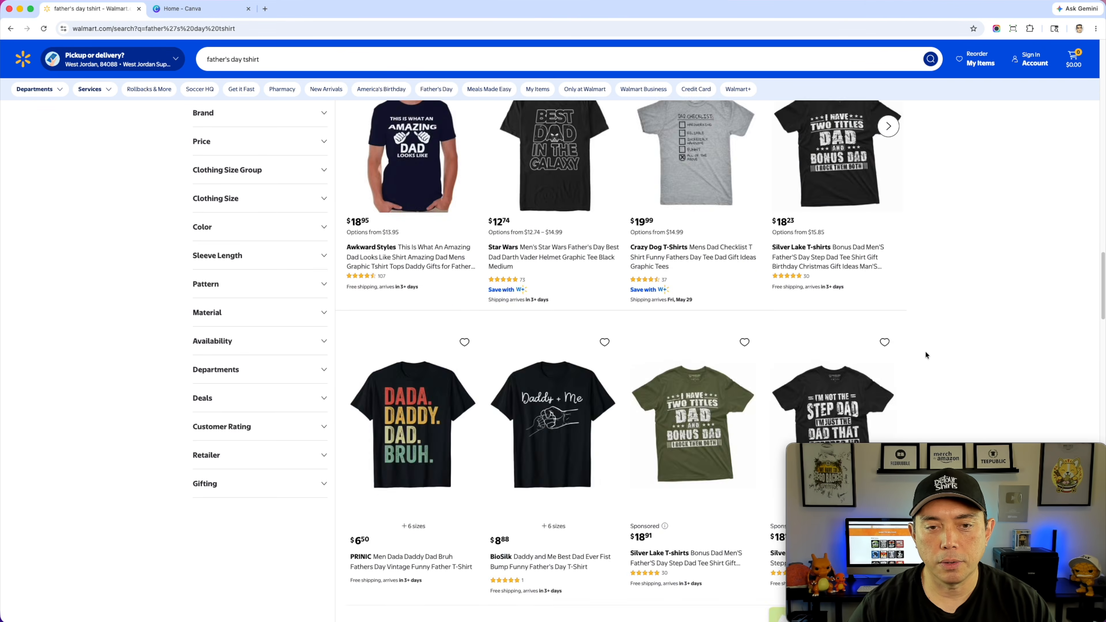
{"action": "left_click", "coordinate": [383, 305]}
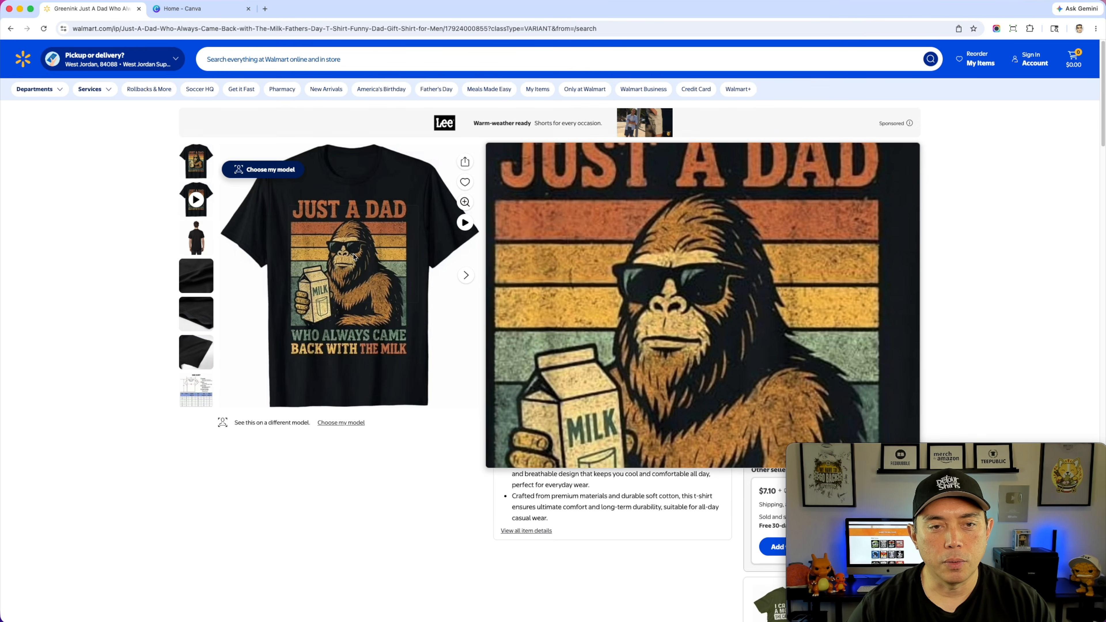
{"action": "left_click", "coordinate": [353, 257]}
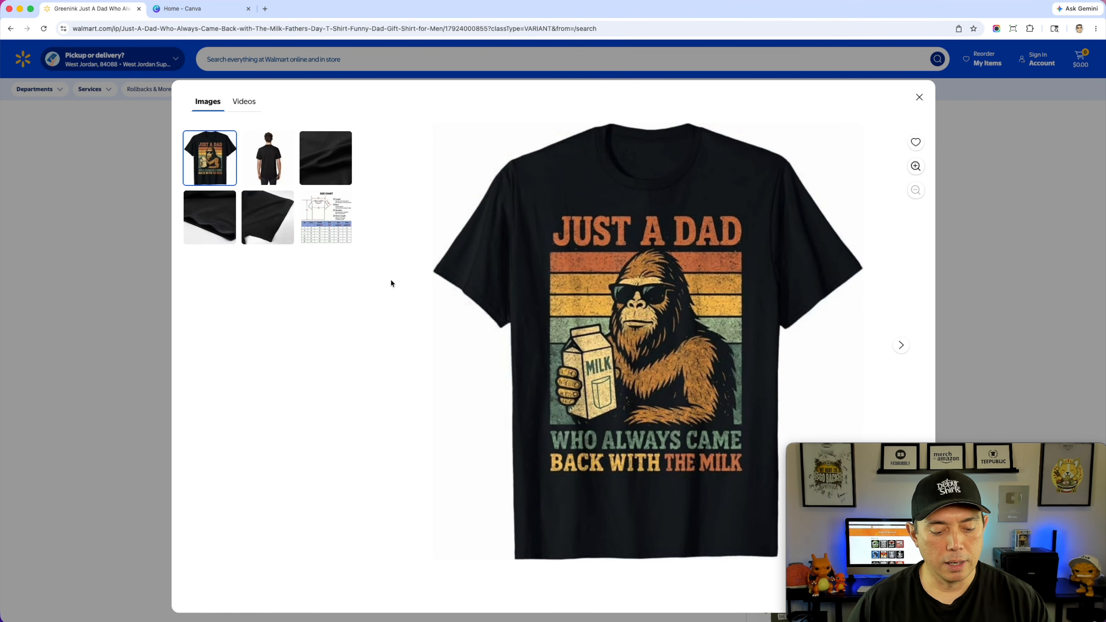
- Capture a screenshot of only the printed Bigfoot artwork and its text on the enlarged shirt image
{"action": "key", "text": "super+shift+4"}
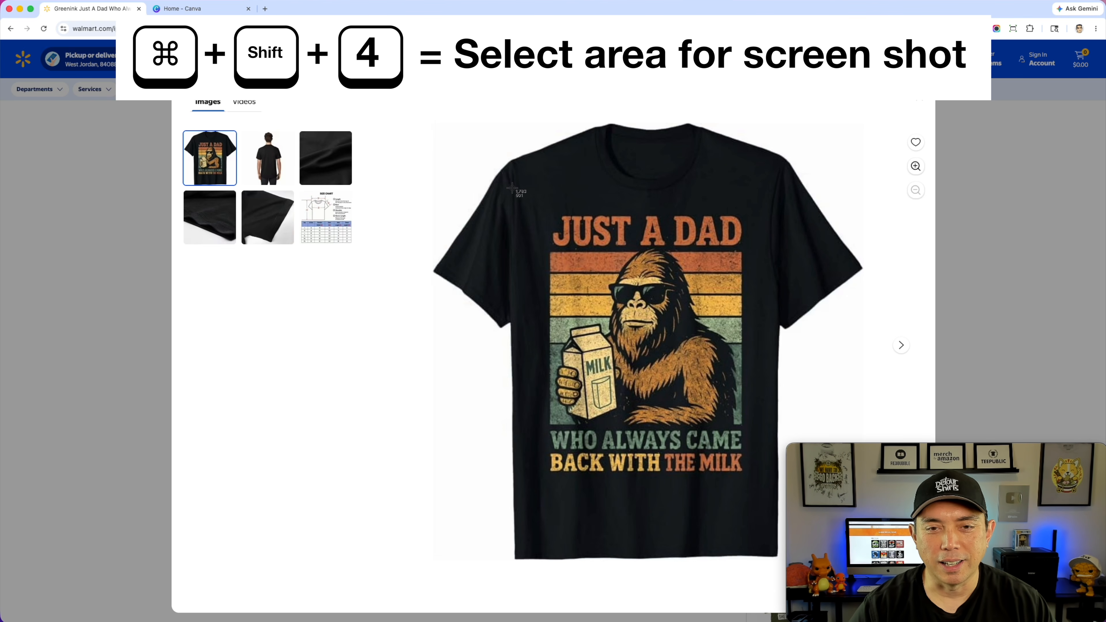
{"action": "left_click_drag", "start_coordinate": [537, 200], "coordinate": [762, 492]}
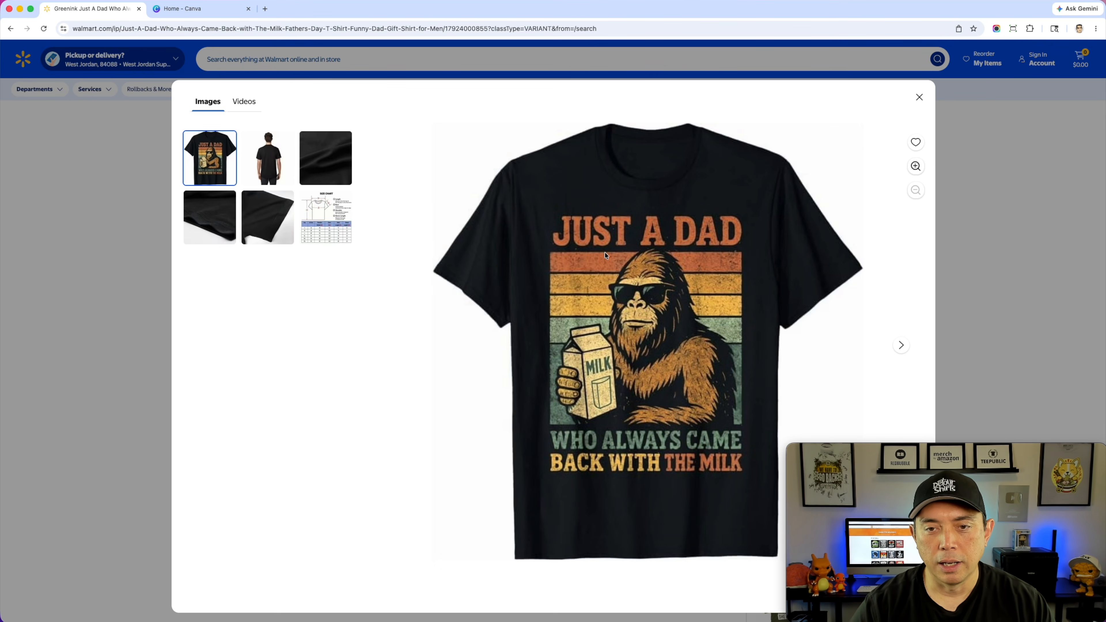
{"action": "left_click", "coordinate": [604, 251]}
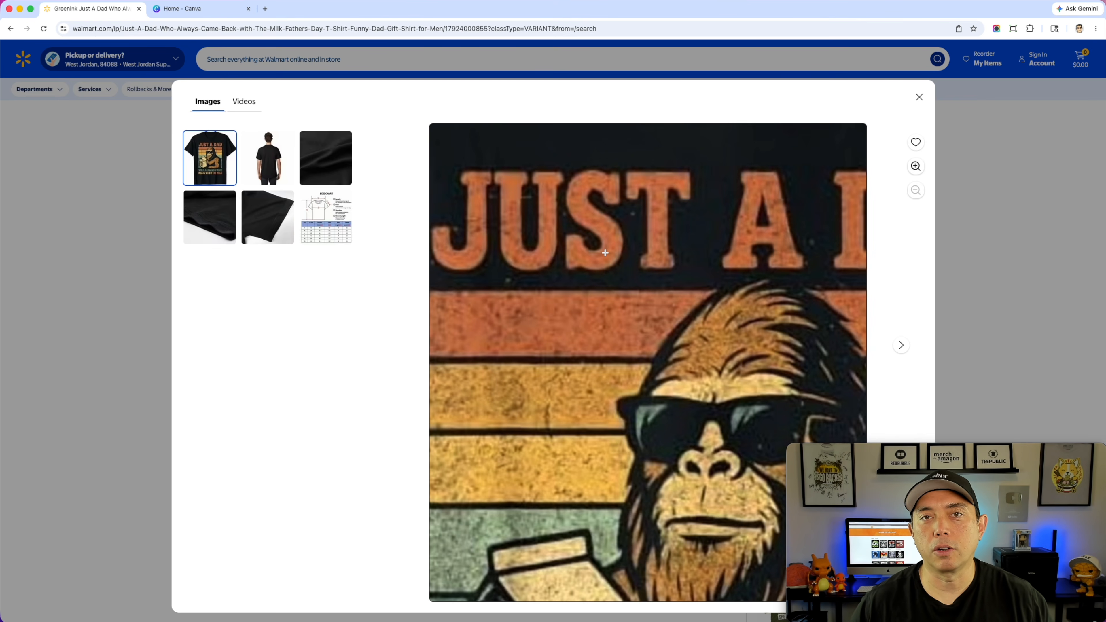
{"action": "left_click", "coordinate": [604, 252]}
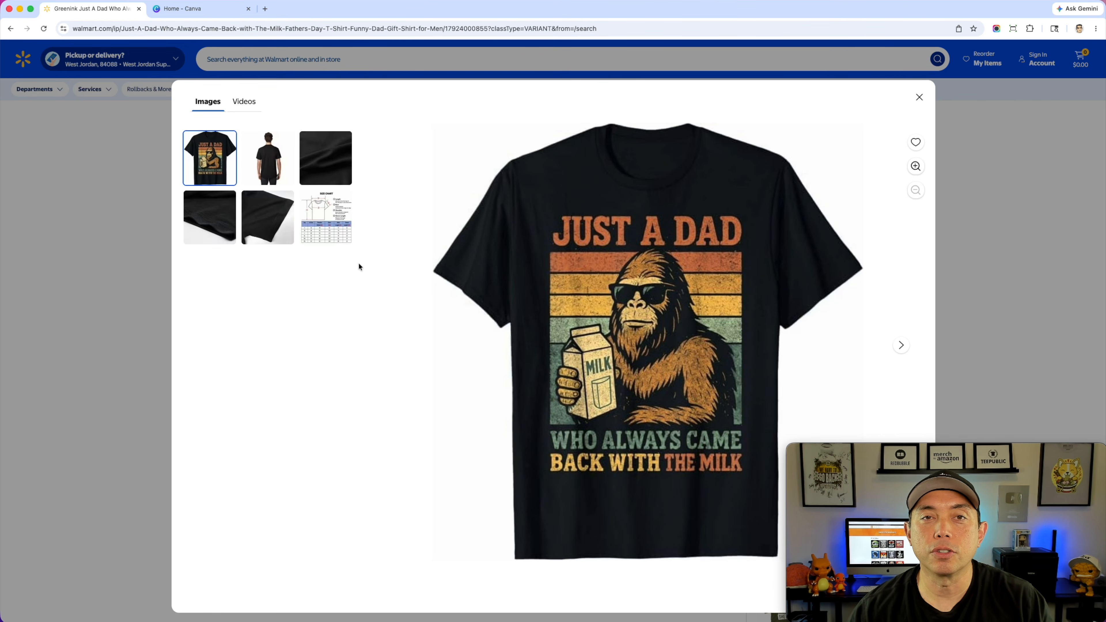
- Switch to Canva, open the JUST A DAD design, and delete the TEST text from page 1
{"action": "left_click", "coordinate": [215, 9]}
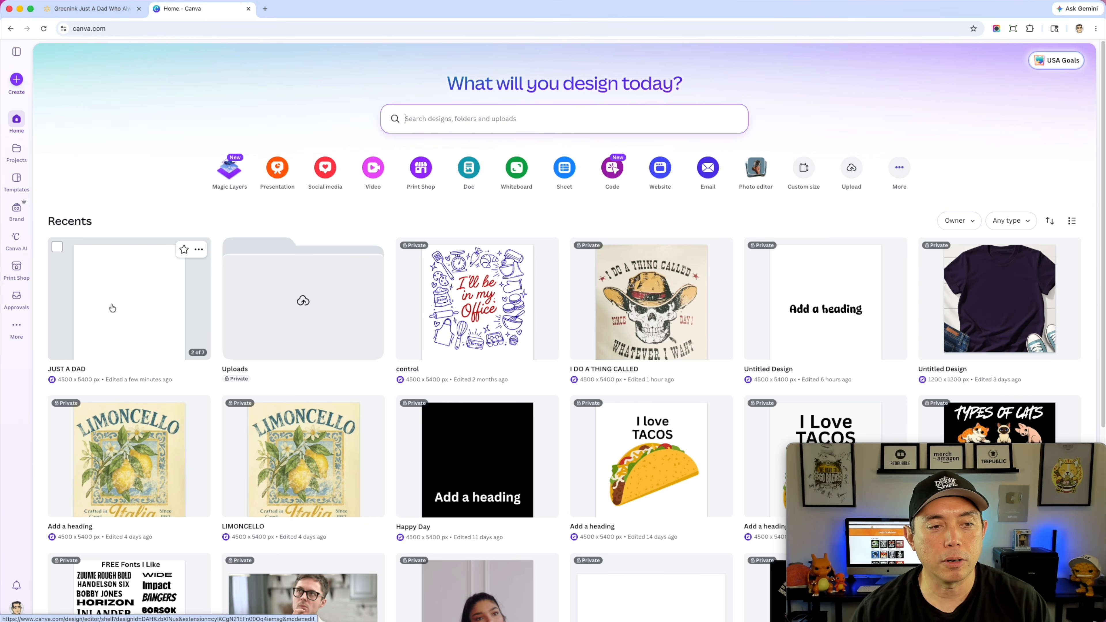
{"action": "left_click", "coordinate": [112, 308]}
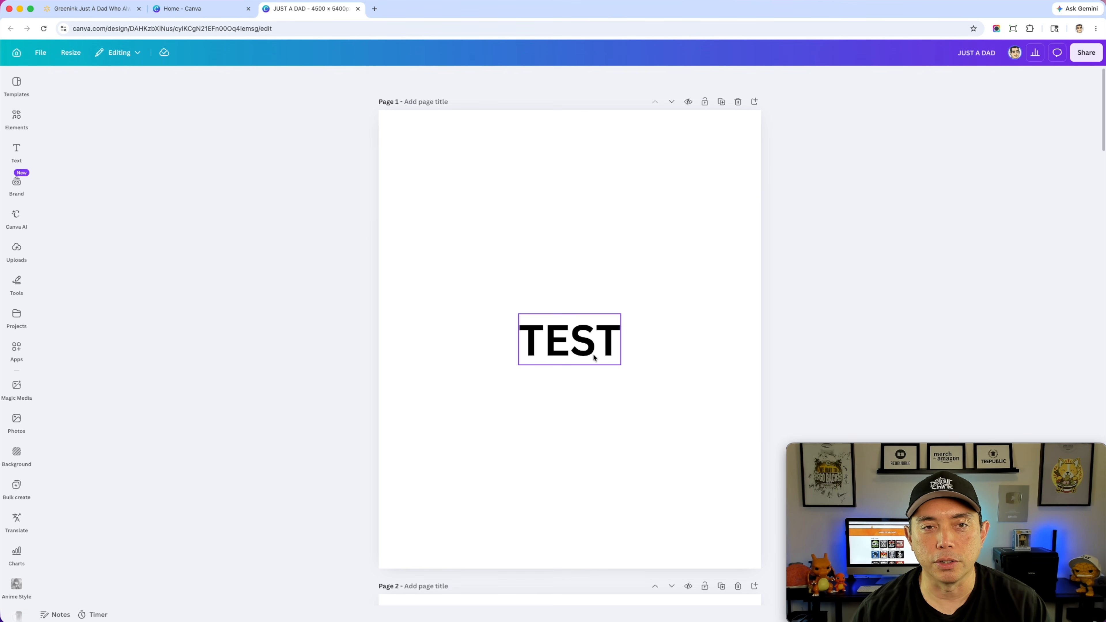
{"action": "left_click", "coordinate": [593, 357]}
{"action": "key", "text": "Delete"}
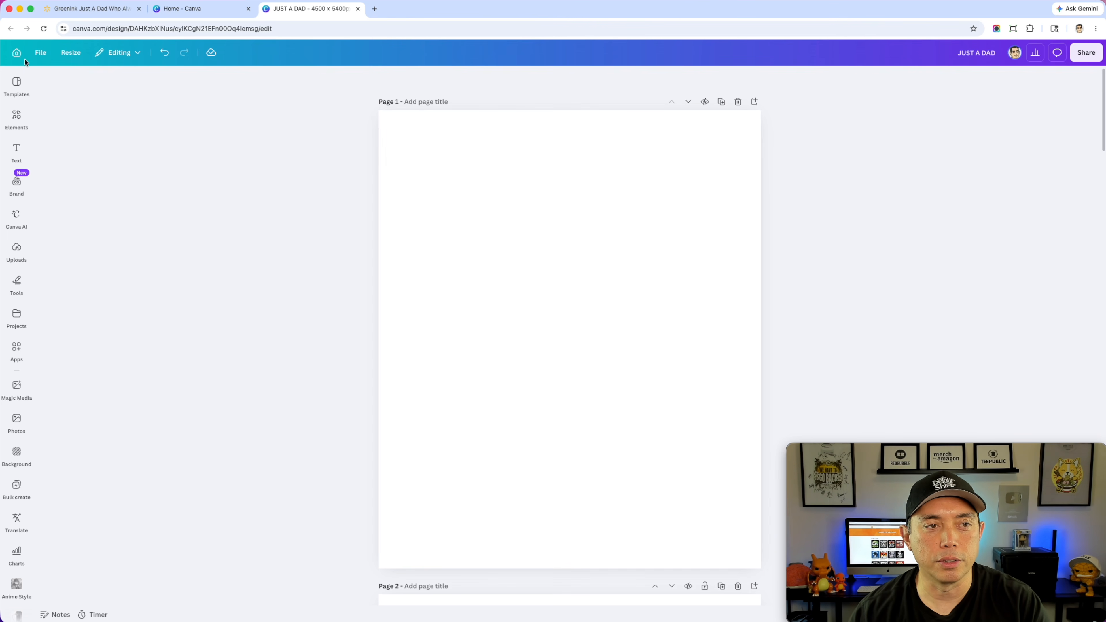
- Create a blank design from the recent 4500 × 5400 px custom size and close it again
{"action": "left_click", "coordinate": [17, 52]}
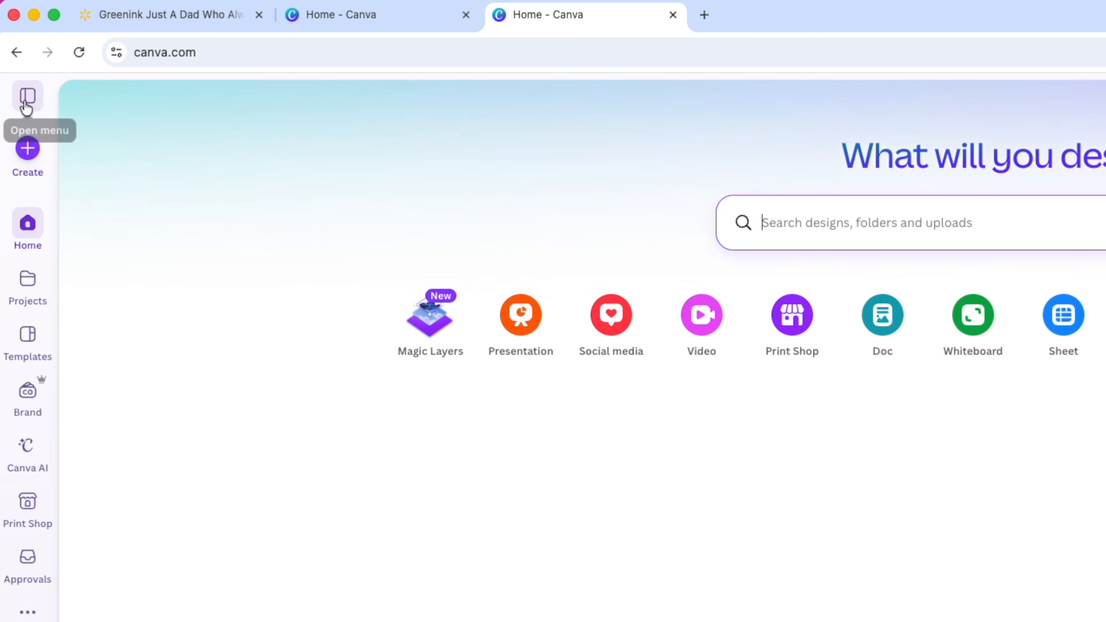
{"action": "left_click", "coordinate": [31, 152]}
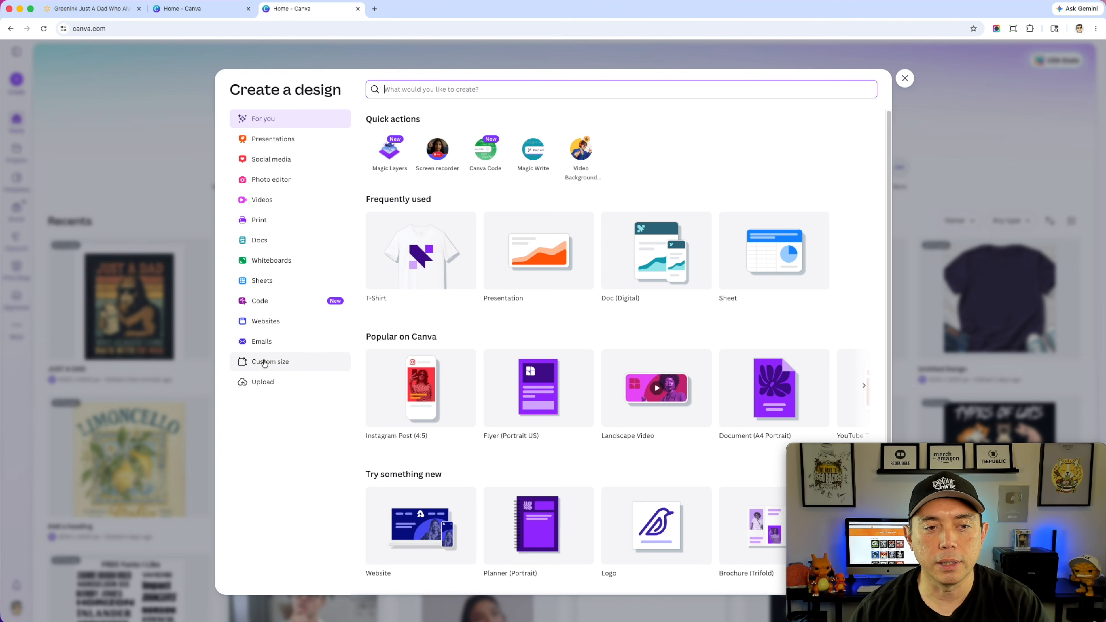
{"action": "left_click", "coordinate": [265, 363]}
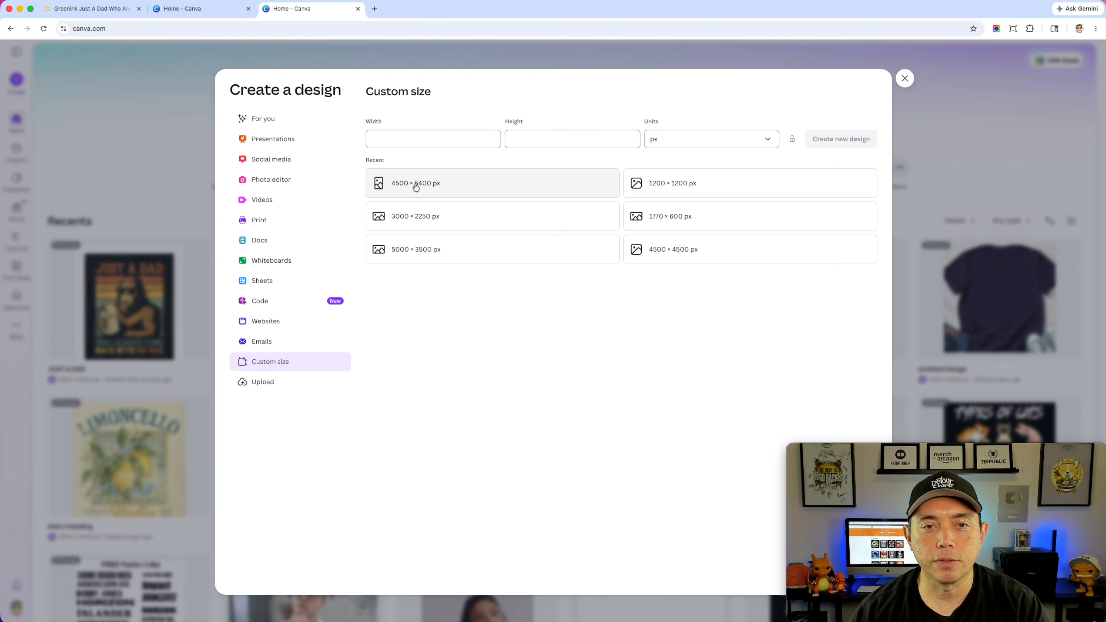
{"action": "left_click", "coordinate": [416, 185]}
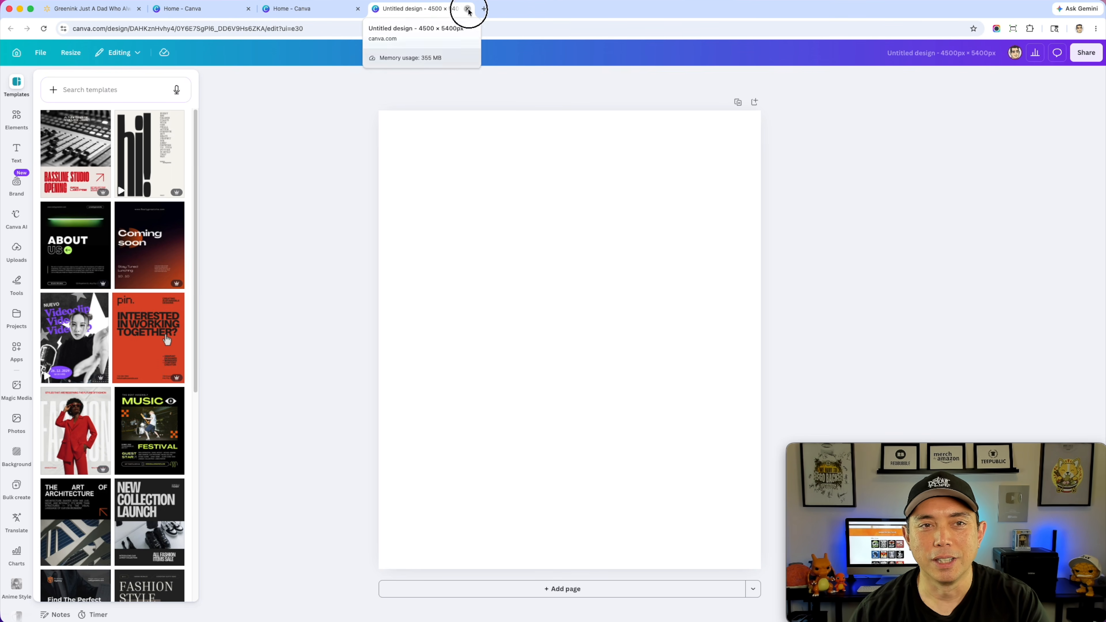
{"action": "left_click", "coordinate": [467, 9]}
- Create a custom-size design 4500 px wide and 5400 px high, and close it along with the extra home page
{"action": "left_click", "coordinate": [396, 138]}
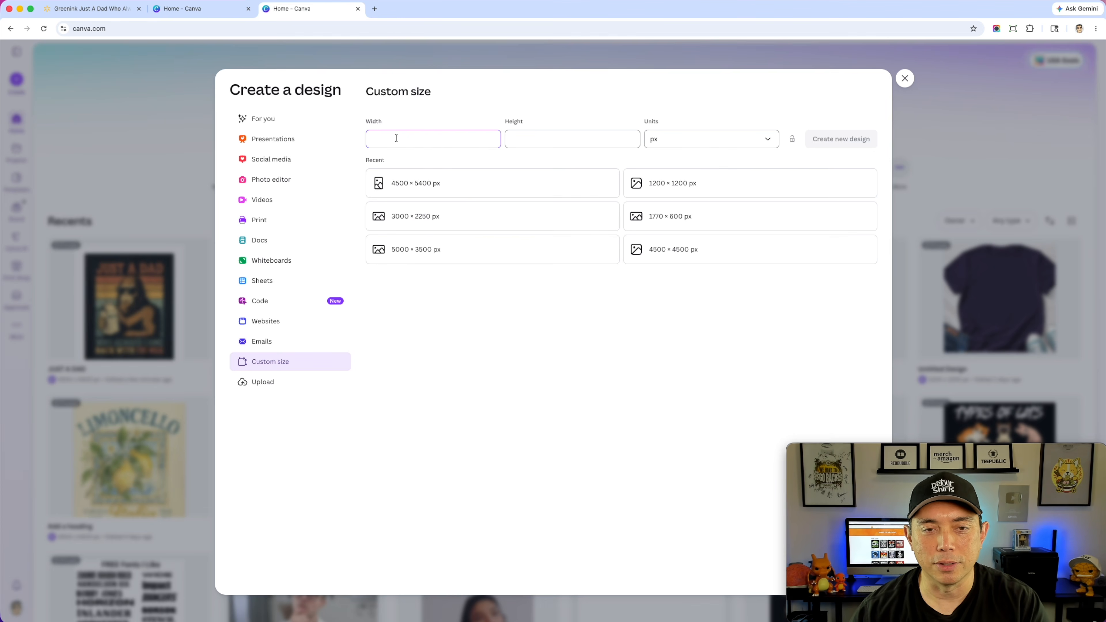
{"action": "type", "text": "4500"}
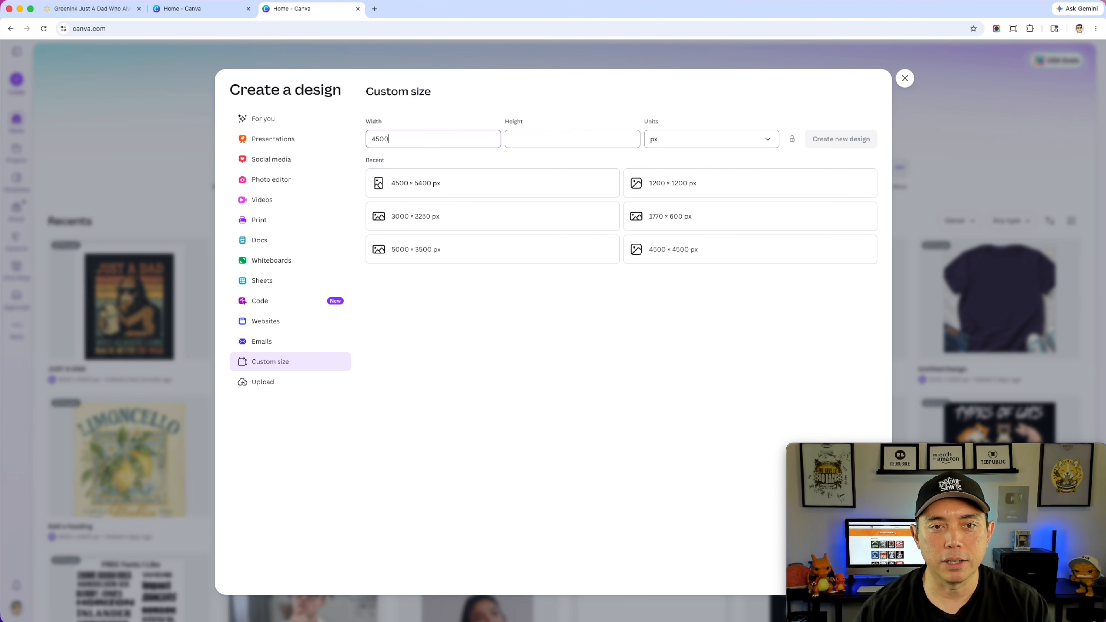
{"action": "left_click", "coordinate": [544, 140]}
{"action": "type", "text": "54"}
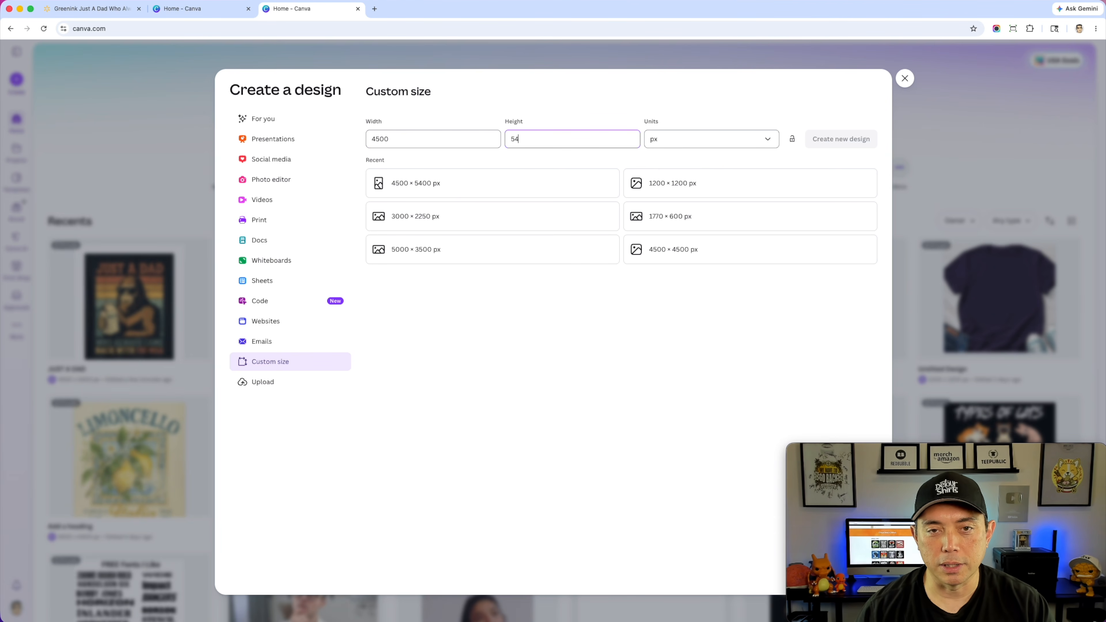
{"action": "type", "text": "00"}
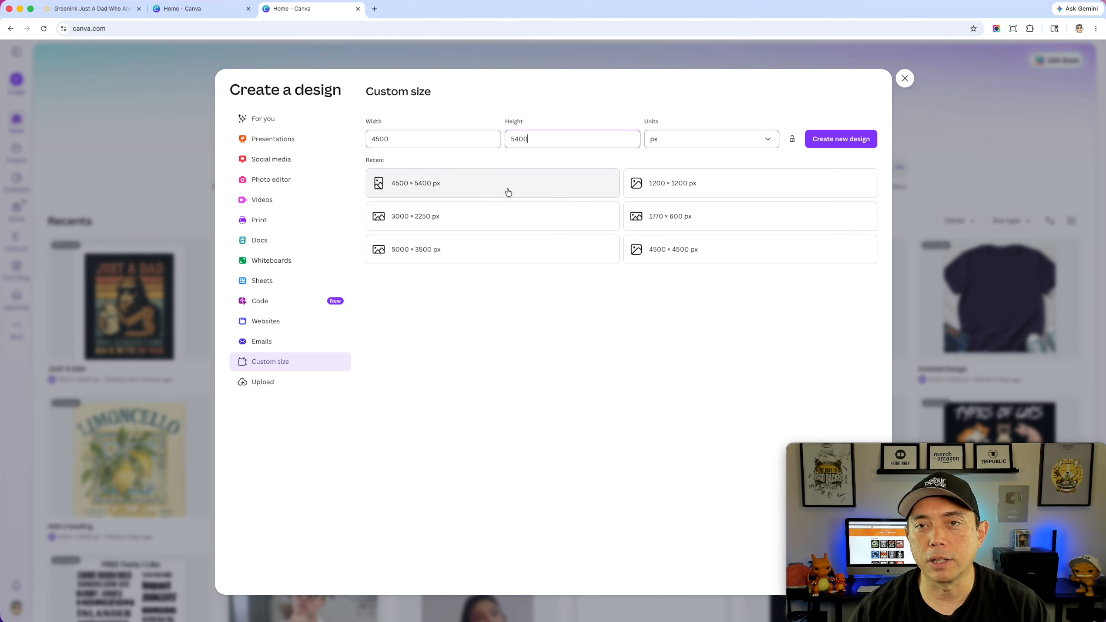
{"action": "left_click", "coordinate": [835, 143]}
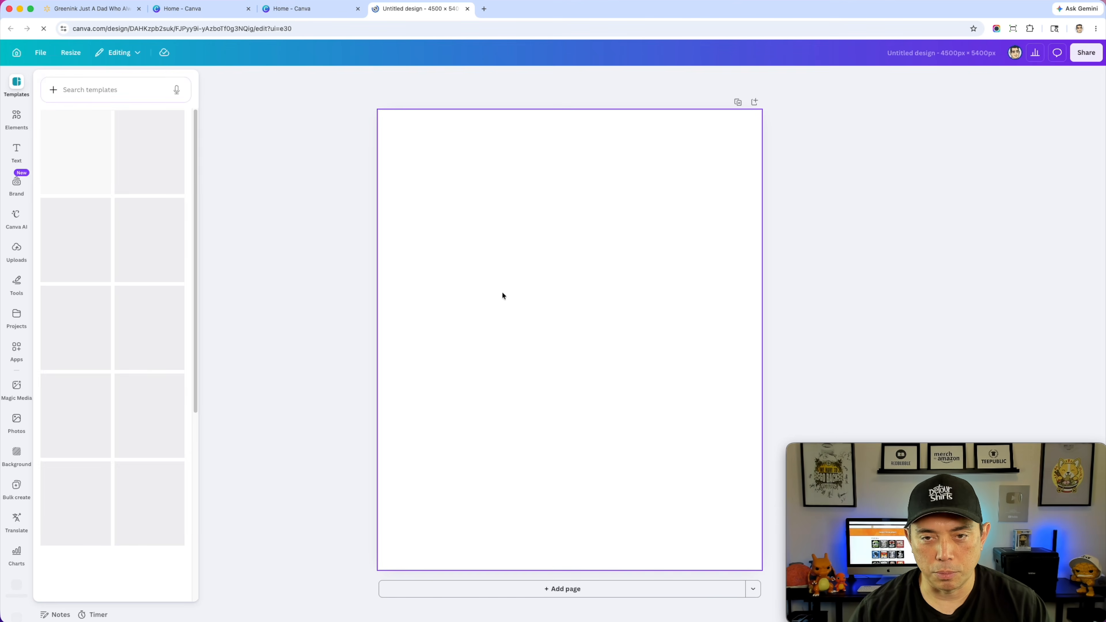
{"action": "left_click", "coordinate": [467, 9]}
{"action": "left_click", "coordinate": [357, 8]}
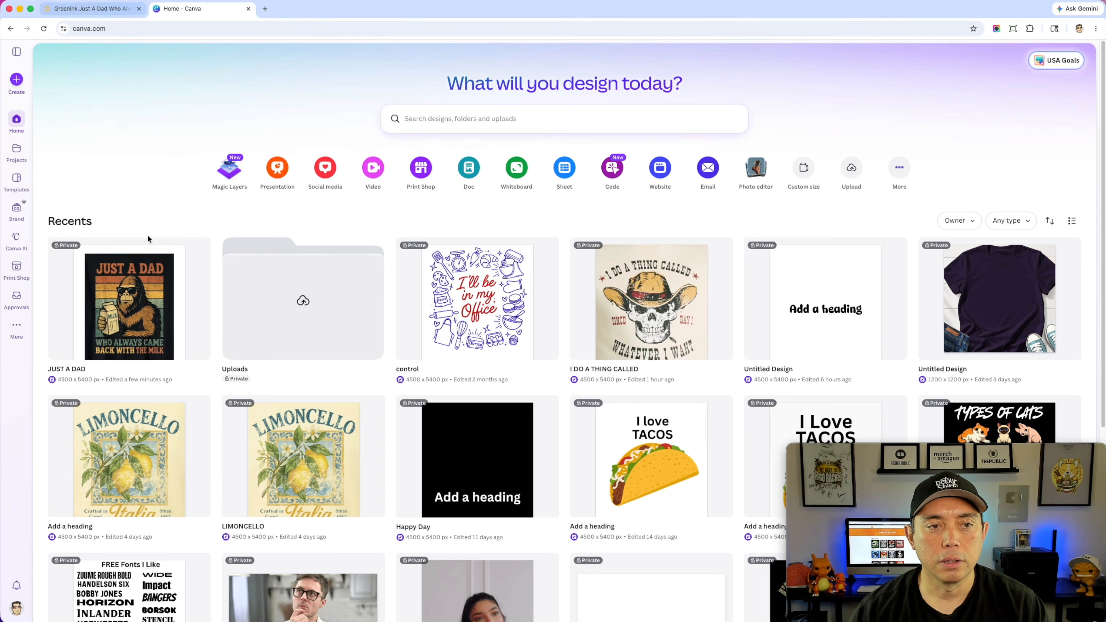
- Open the JUST A DAD design and place the captured artwork screenshot on the blank page 1
{"action": "left_click", "coordinate": [138, 279]}
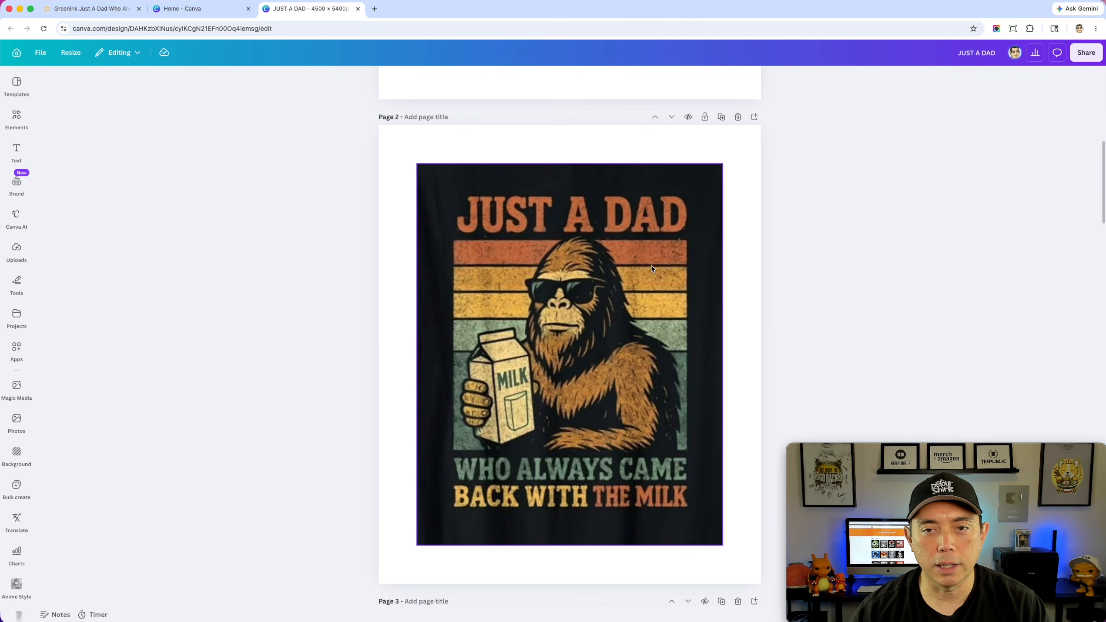
{"action": "scroll", "coordinate": [686, 260], "scroll_direction": "up", "scroll_amount": 10}
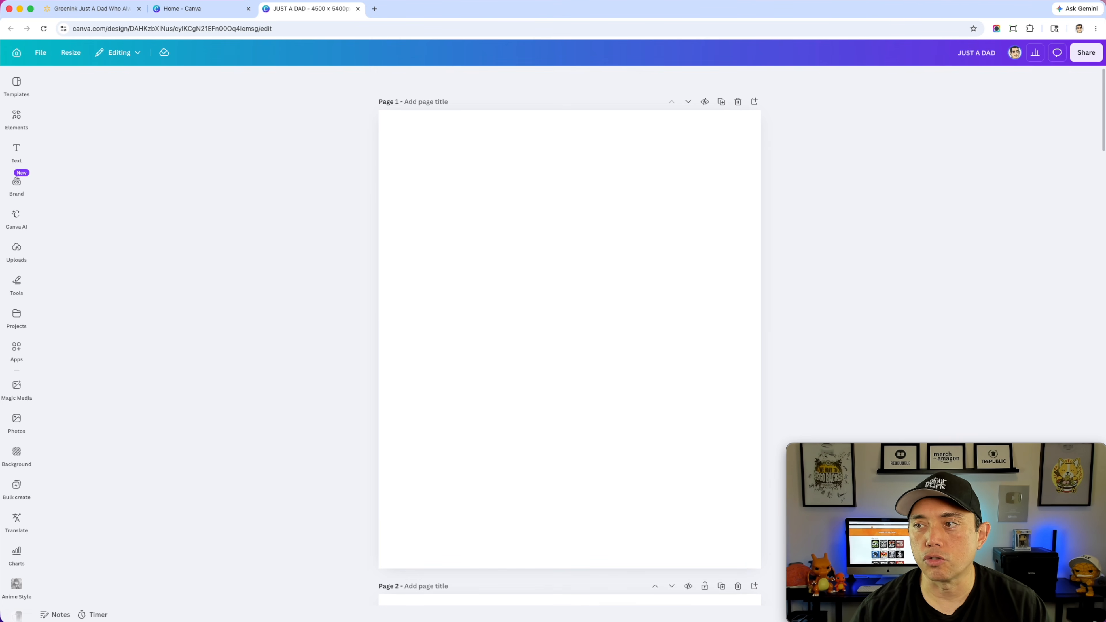
{"action": "left_click_drag", "start_coordinate": [969, 221], "coordinate": [593, 247]}
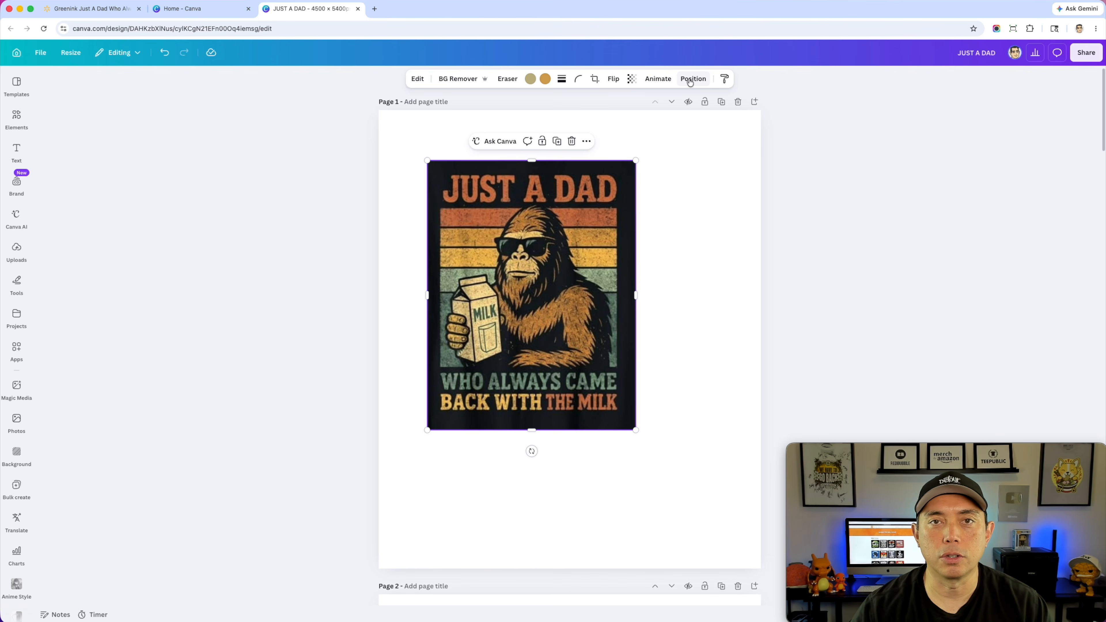
- Set the artwork image as page 1's background through its layer options, and detach it from the background again
{"action": "left_click", "coordinate": [693, 81]}
{"action": "left_click", "coordinate": [155, 105]}
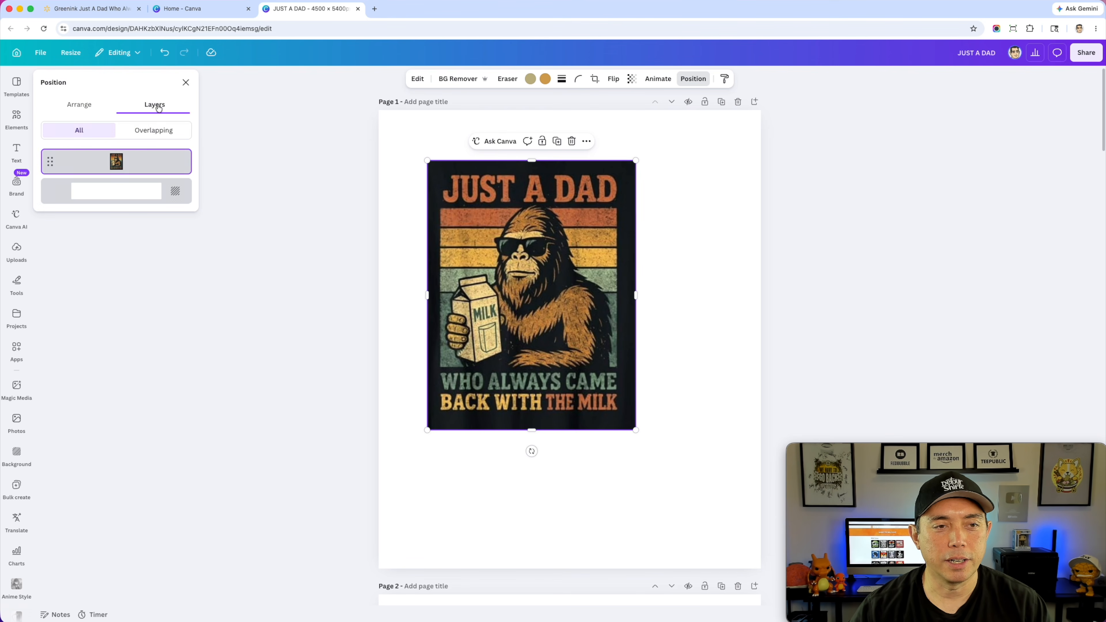
{"action": "left_click", "coordinate": [186, 162]}
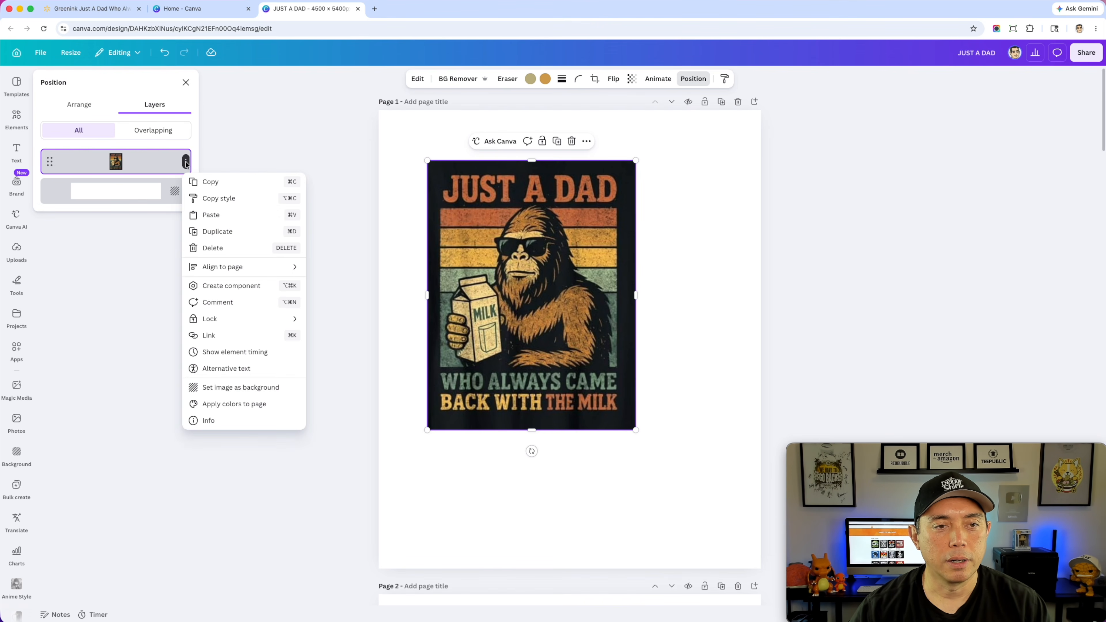
{"action": "left_click", "coordinate": [229, 393]}
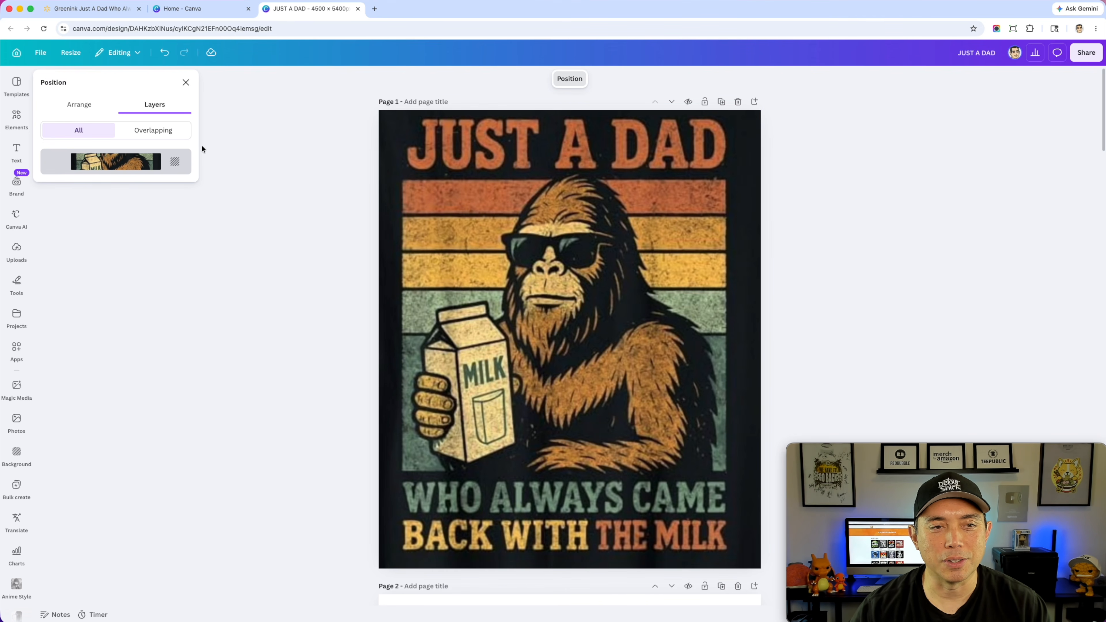
{"action": "left_click", "coordinate": [186, 162]}
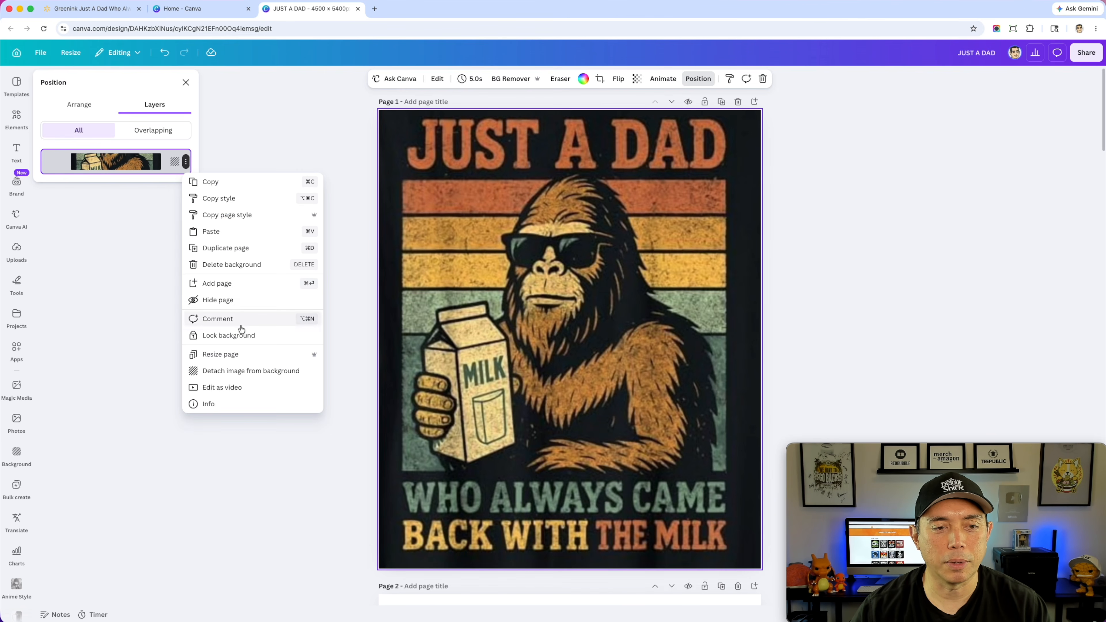
{"action": "left_click", "coordinate": [234, 374]}
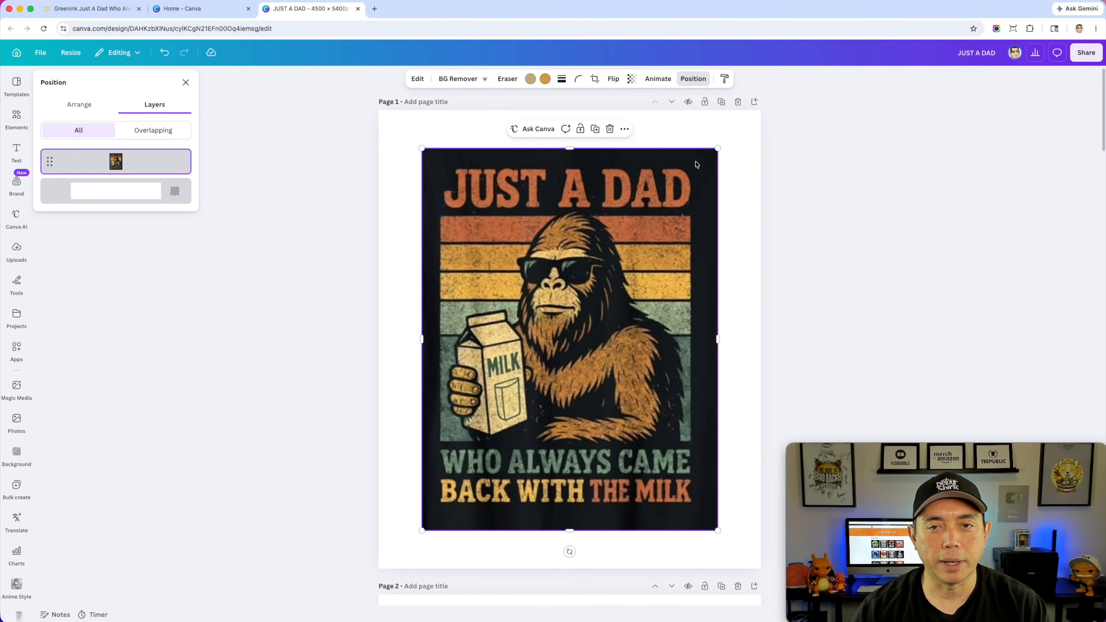
- Make the artwork image semi-transparent and set it as the background of page 1
{"action": "left_click", "coordinate": [632, 79]}
{"action": "left_click_drag", "start_coordinate": [652, 116], "coordinate": [619, 121]}
{"action": "left_click", "coordinate": [330, 186]}
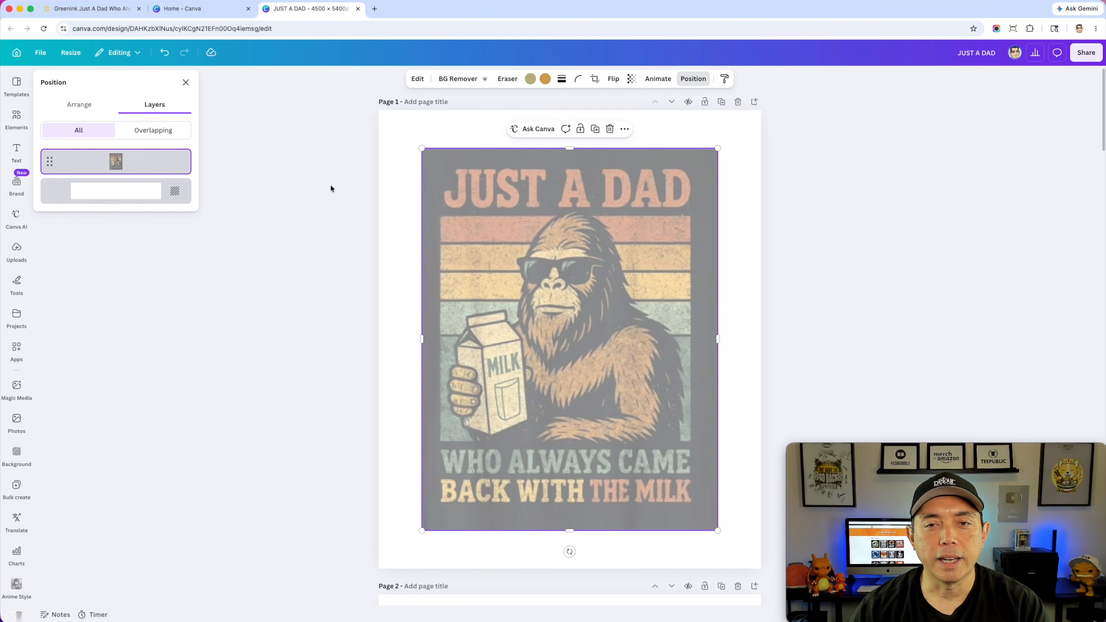
{"action": "left_click", "coordinate": [186, 162]}
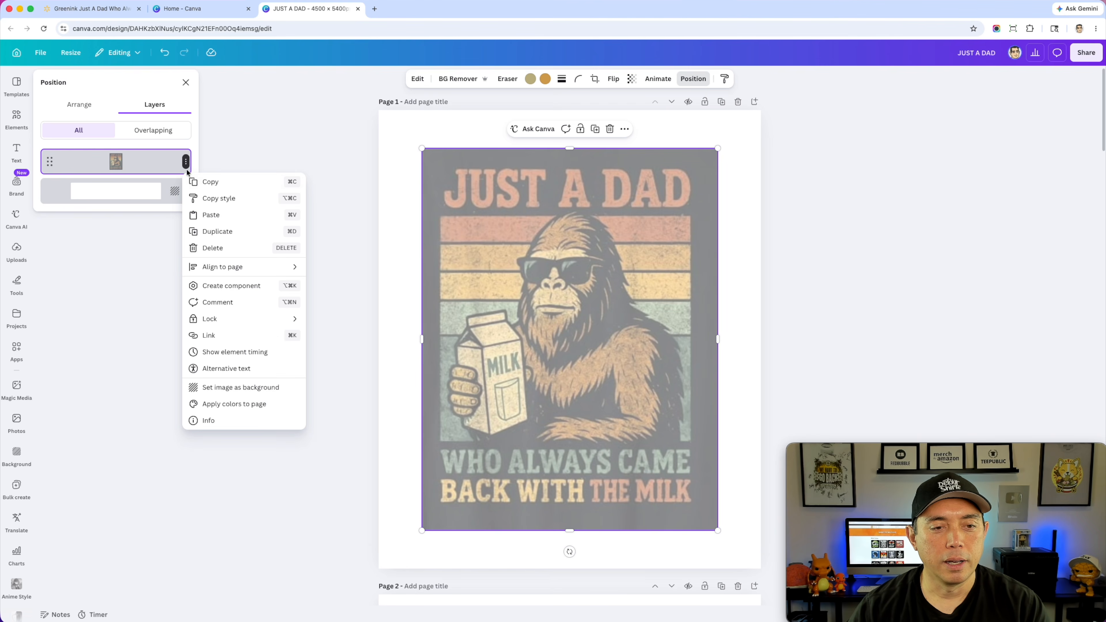
{"action": "left_click", "coordinate": [238, 388]}
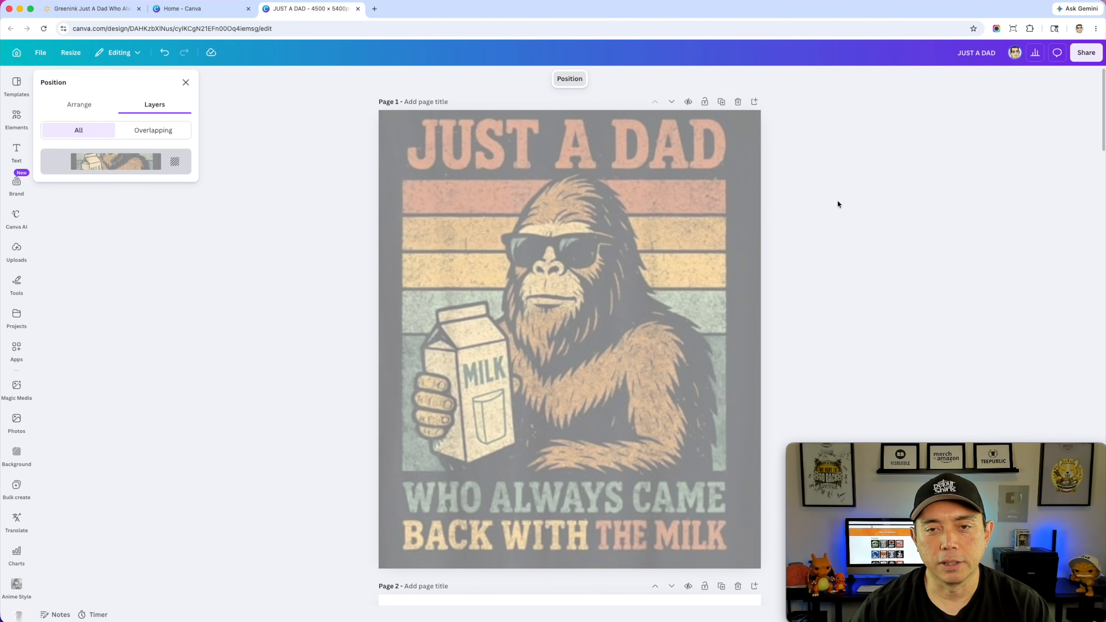
- Delete page 2, which holds another copy of the artwork screenshot
{"action": "scroll", "coordinate": [604, 326], "scroll_direction": "down", "scroll_amount": 5}
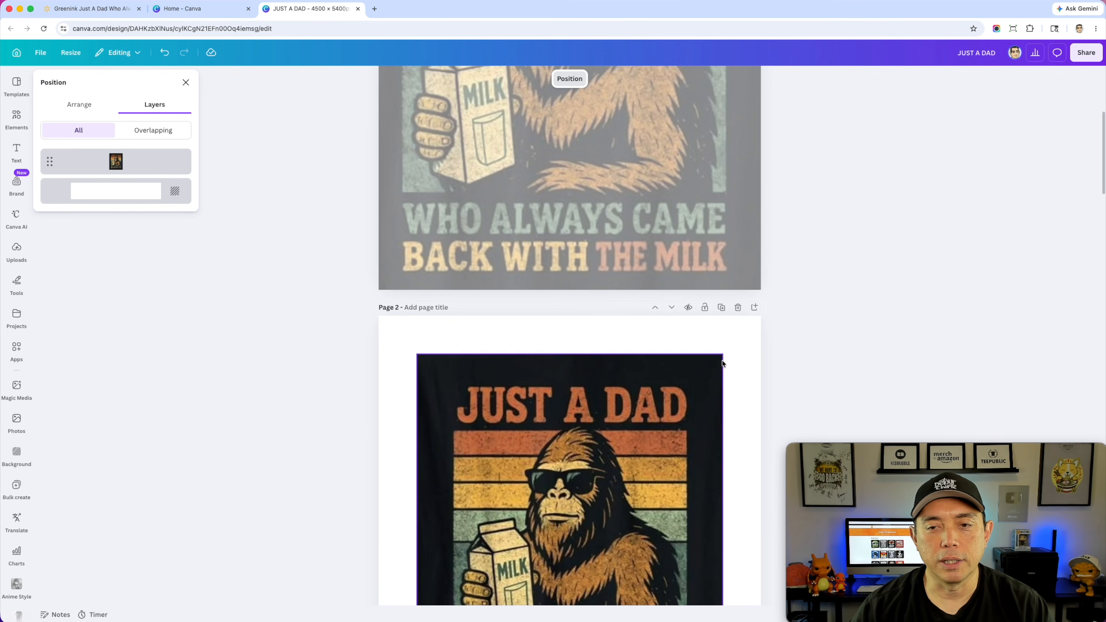
{"action": "left_click", "coordinate": [738, 307]}
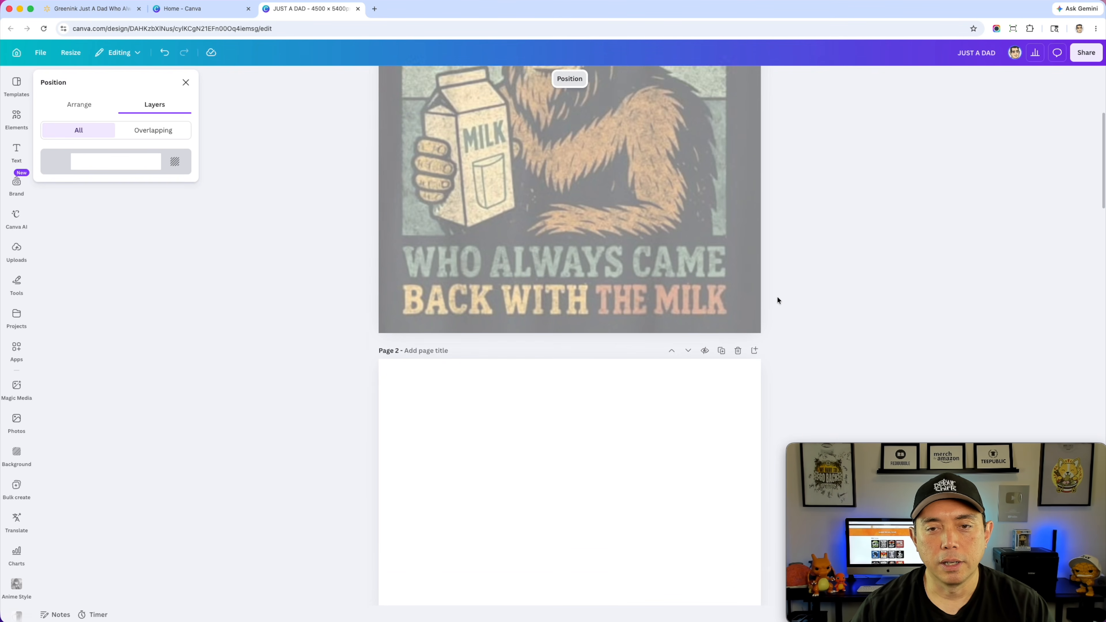
- Add a heading reading "JUST A DAD" to page 1, over the faded reference artwork
{"action": "scroll", "coordinate": [776, 296], "scroll_direction": "up", "scroll_amount": 5}
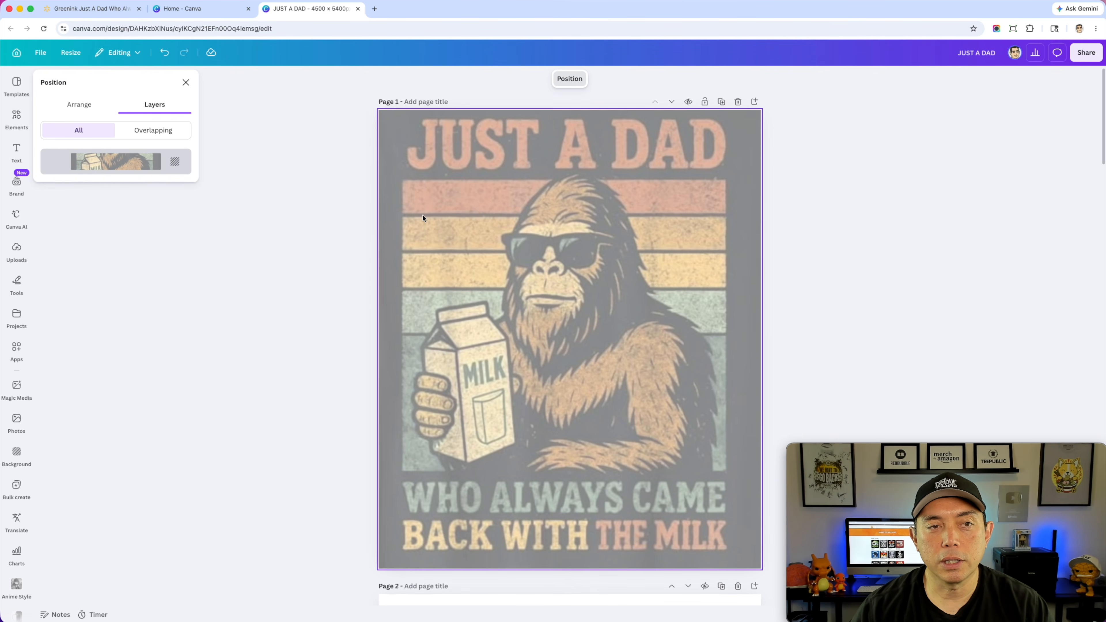
{"action": "left_click", "coordinate": [185, 83]}
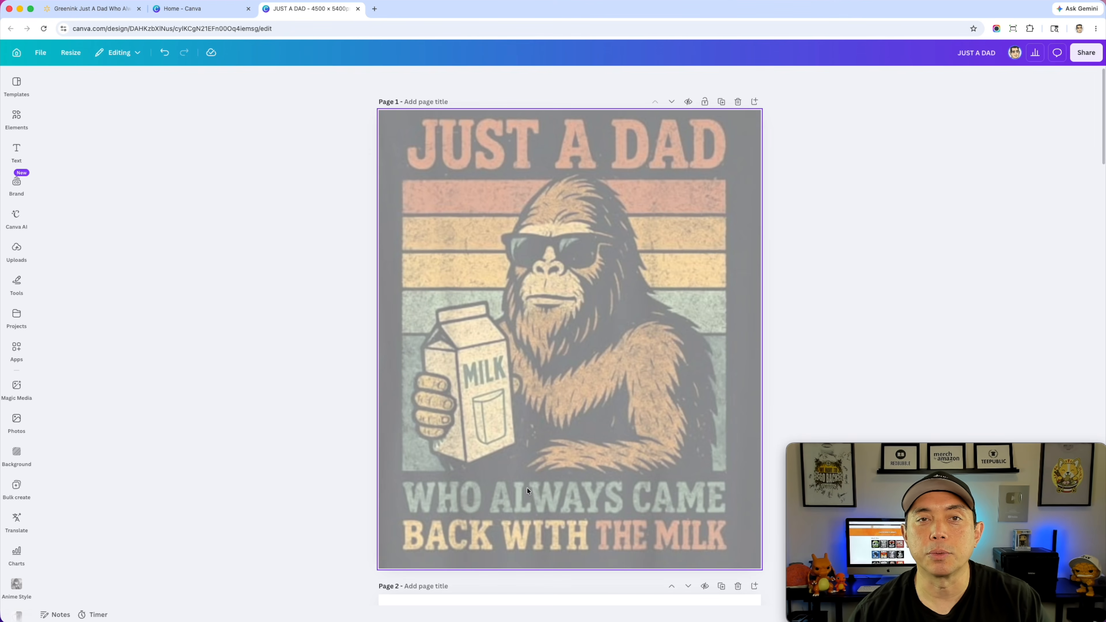
{"action": "left_click", "coordinate": [16, 150]}
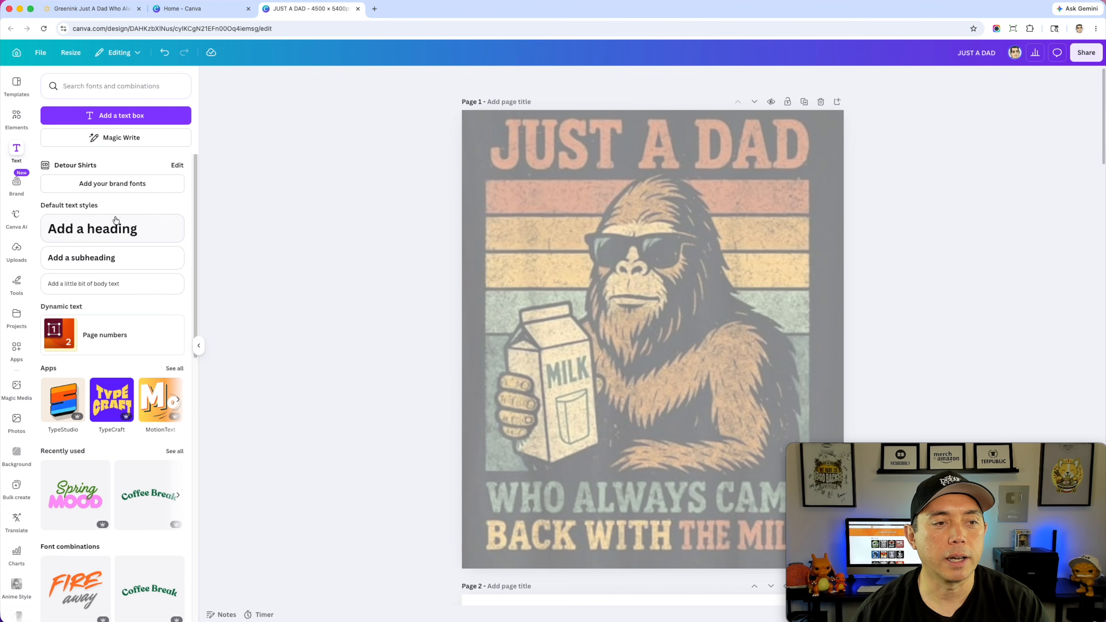
{"action": "left_click", "coordinate": [115, 227]}
{"action": "triple_click", "coordinate": [665, 344]}
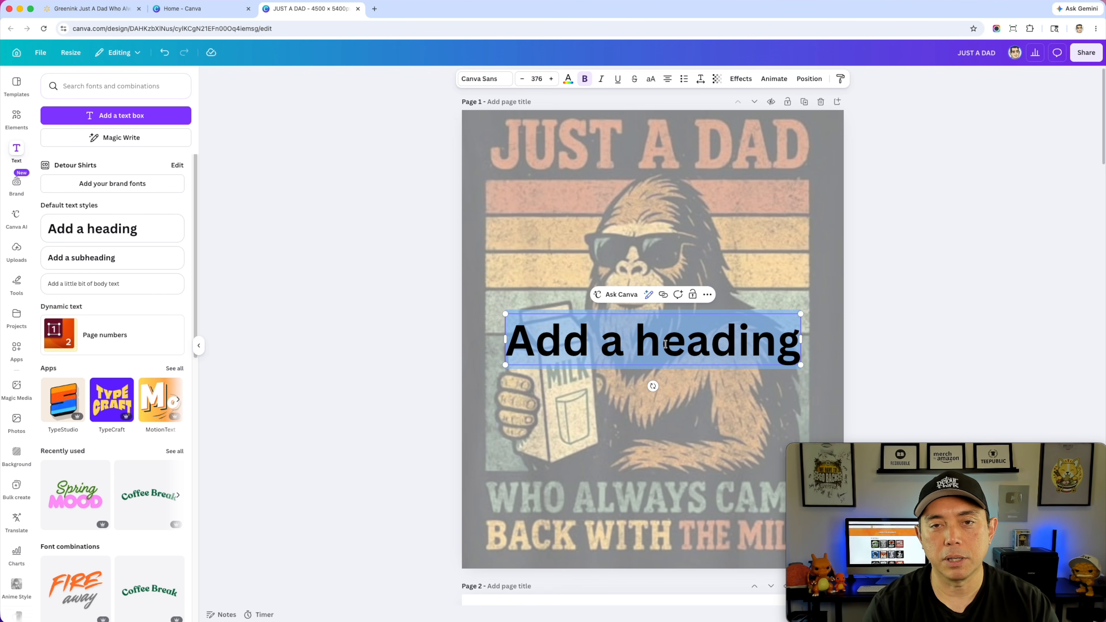
{"action": "type", "text": "JUST"}
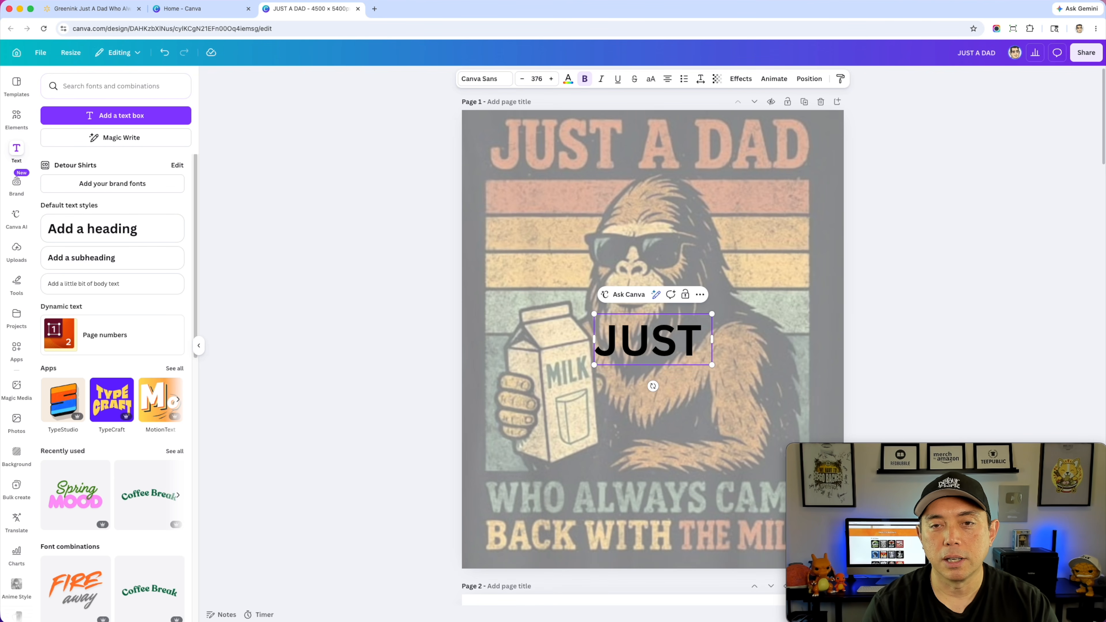
{"action": "type", "text": " A DAD"}
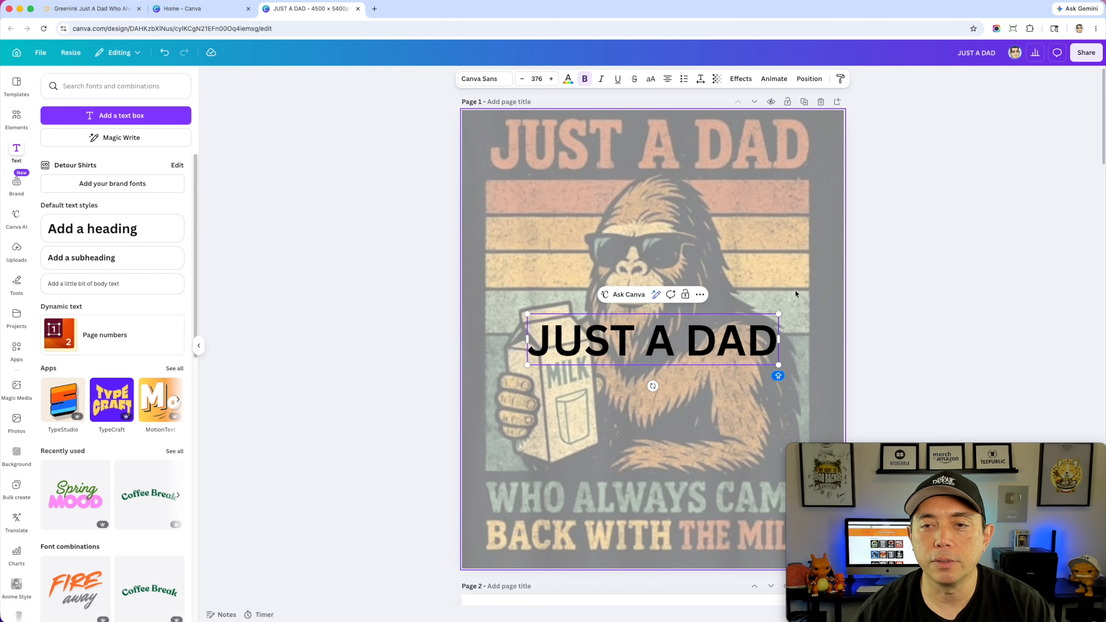
- Move the new heading just below the reference title and enlarge it to about size 493, roughly matching the title's width
{"action": "left_click", "coordinate": [913, 269]}
{"action": "left_click_drag", "start_coordinate": [653, 344], "coordinate": [611, 202]}
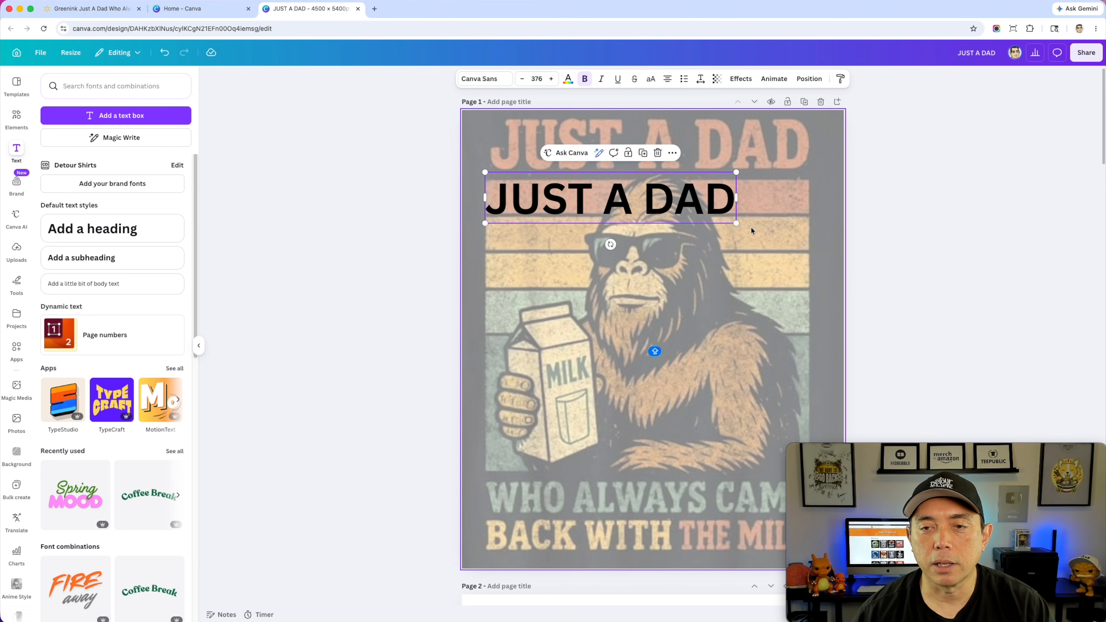
{"action": "left_click_drag", "start_coordinate": [736, 224], "coordinate": [814, 239]}
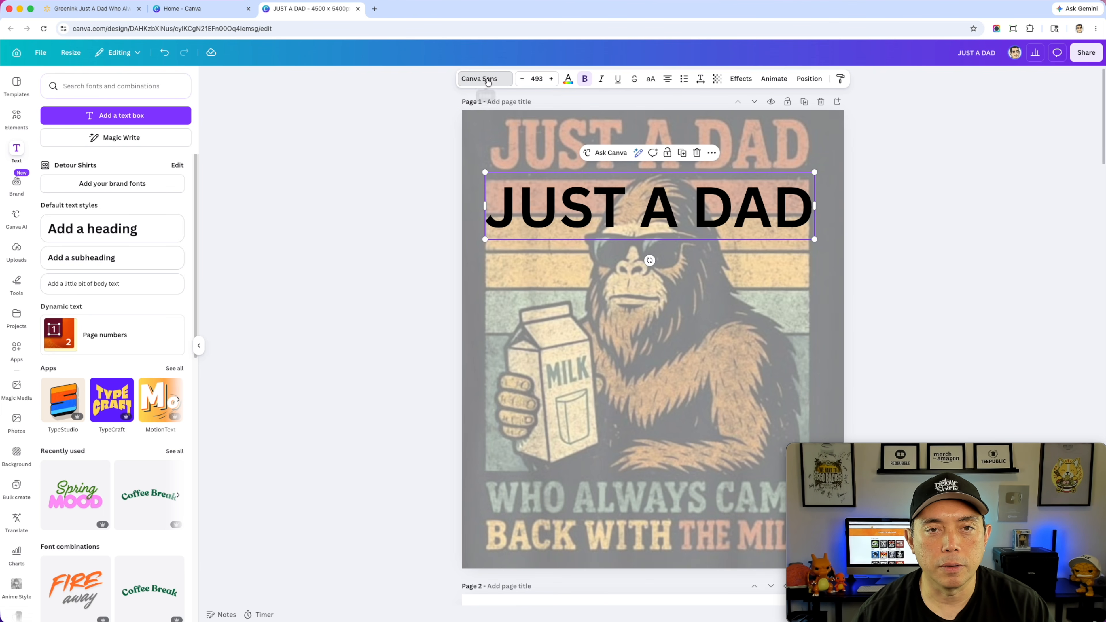
- Search the fonts for "VINTAGE SERIF" with the JUST A DAD heading selected
{"action": "left_click", "coordinate": [487, 81]}
{"action": "left_click", "coordinate": [80, 126]}
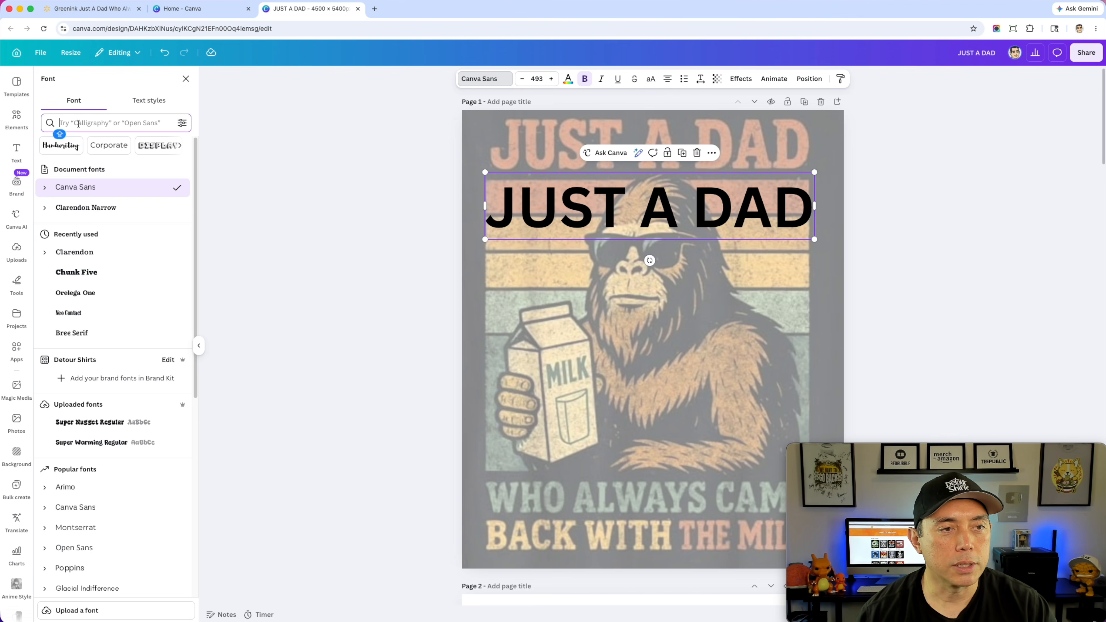
{"action": "type", "text": "SE"}
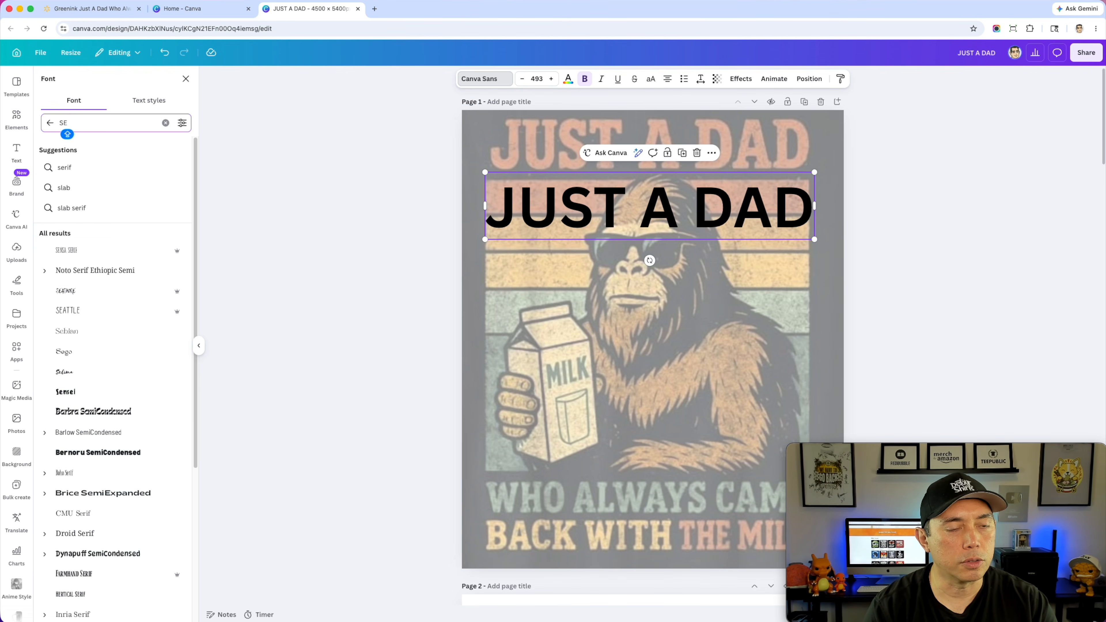
{"action": "key", "text": "BackSpace"}
{"action": "key", "text": "BackSpace"}
{"action": "type", "text": "V"}
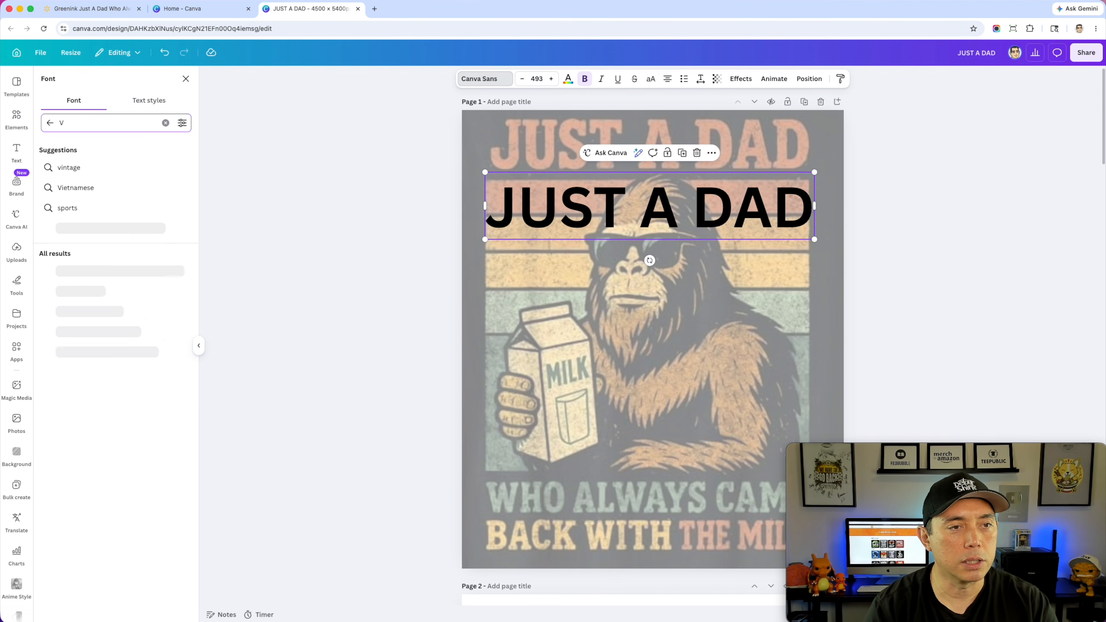
{"action": "type", "text": "INTAGE SE"}
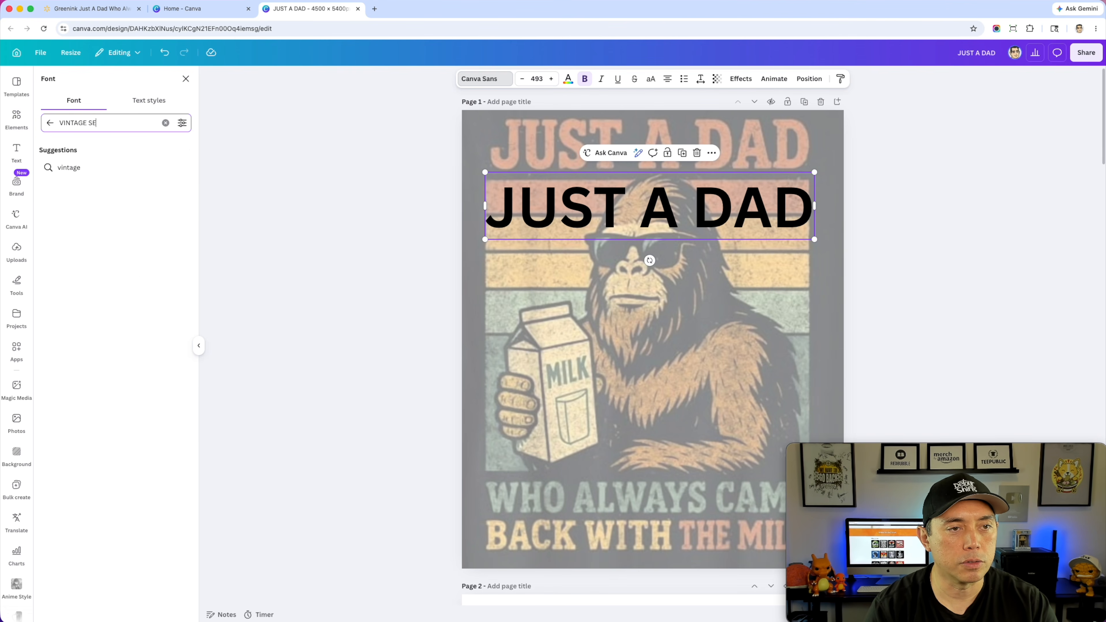
{"action": "type", "text": "RIF"}
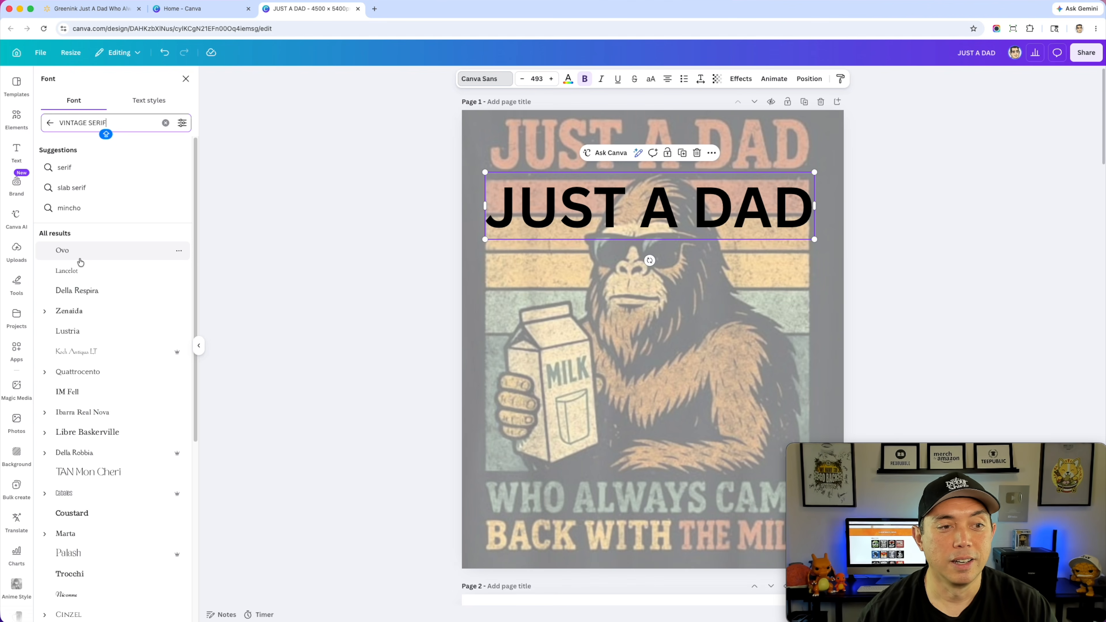
- Try the Della Respira, Zenaida and Trocchi fonts on the JUST A DAD heading
{"action": "left_click", "coordinate": [84, 289]}
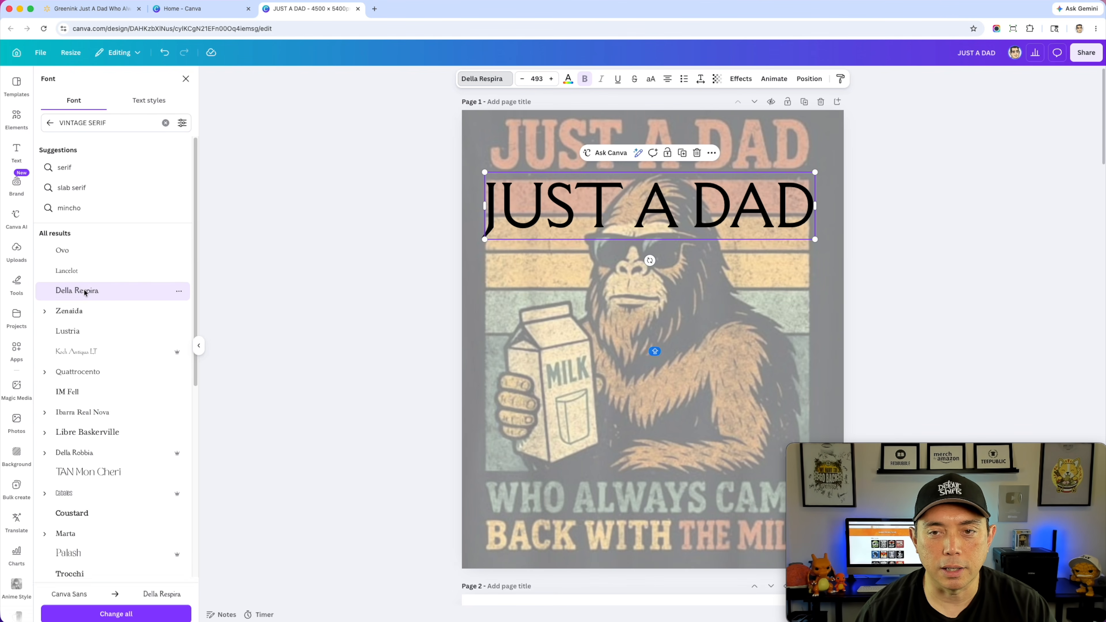
{"action": "scroll", "coordinate": [78, 283], "scroll_direction": "down", "scroll_amount": 1}
{"action": "left_click", "coordinate": [74, 283]}
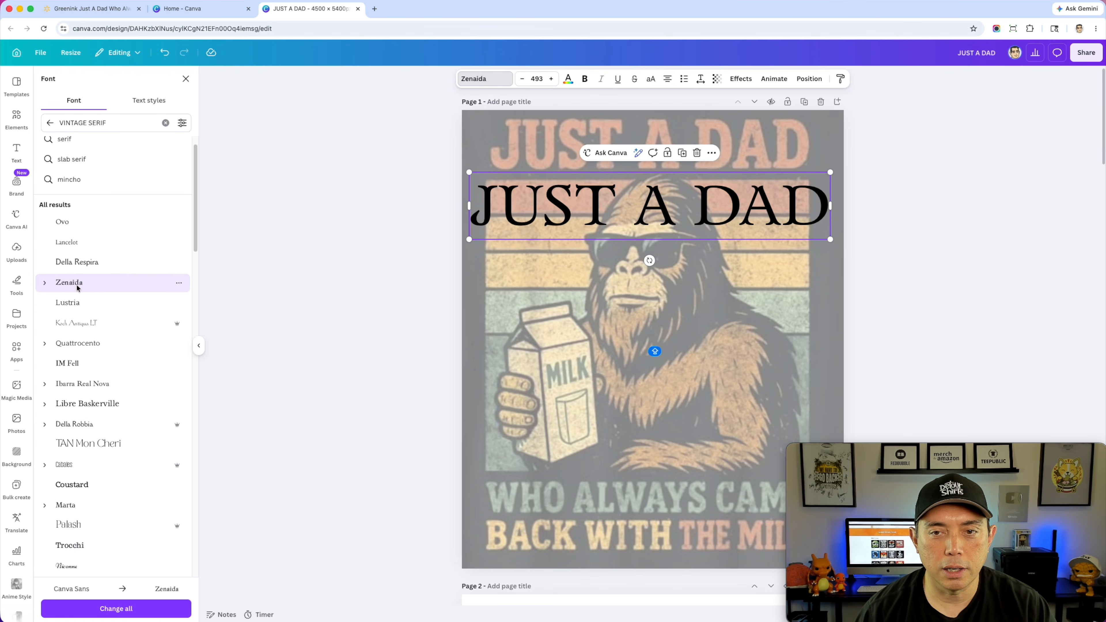
{"action": "scroll", "coordinate": [81, 291], "scroll_direction": "down", "scroll_amount": 4}
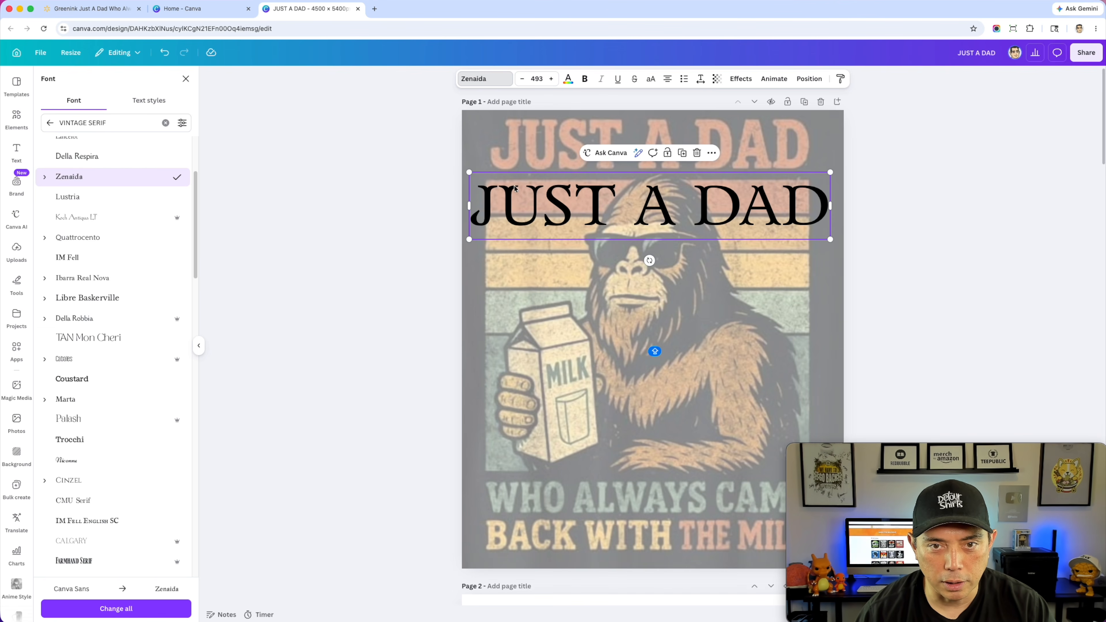
{"action": "scroll", "coordinate": [130, 318], "scroll_direction": "down", "scroll_amount": 5}
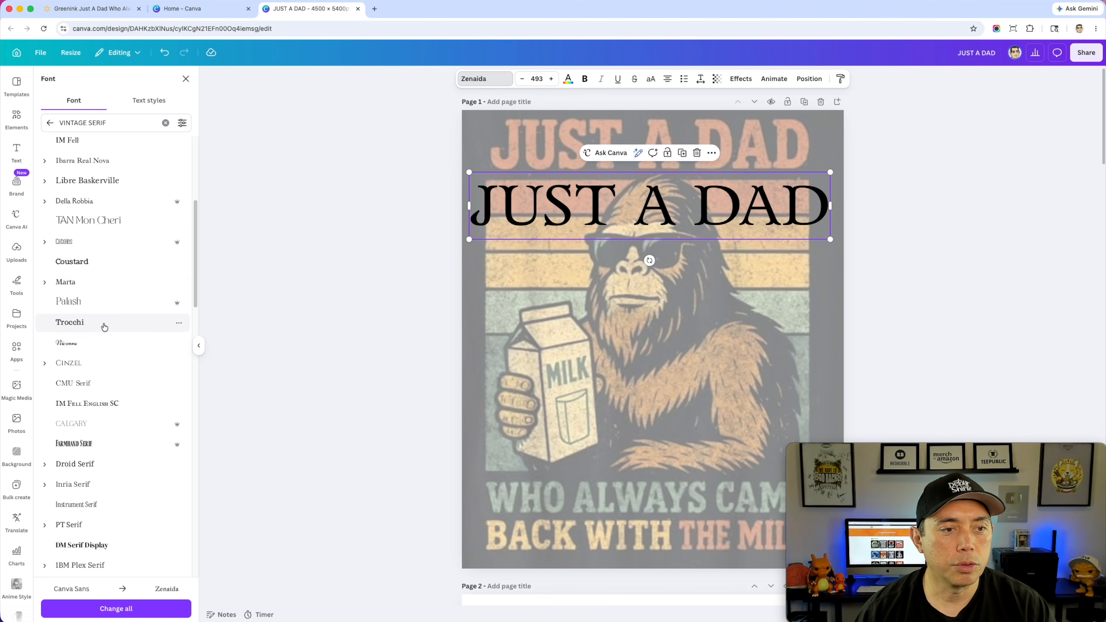
{"action": "left_click", "coordinate": [82, 269]}
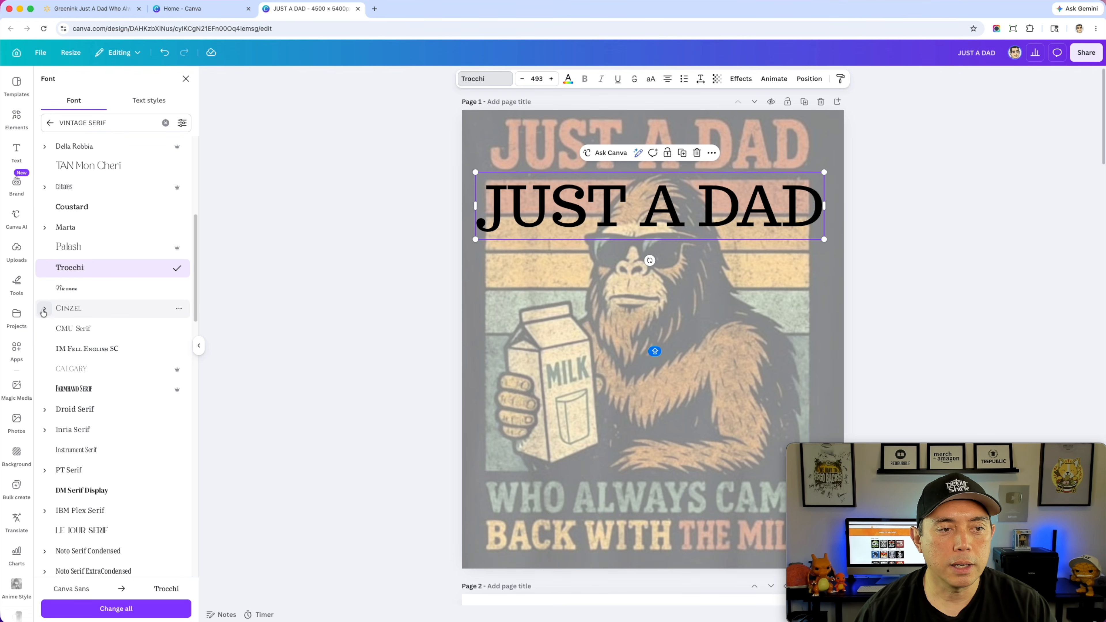
- Try Droid Serif on the JUST A DAD heading in its Regular and Bold styles
{"action": "scroll", "coordinate": [79, 321], "scroll_direction": "down", "scroll_amount": 1}
{"action": "left_click", "coordinate": [78, 376]}
{"action": "scroll", "coordinate": [79, 372], "scroll_direction": "down", "scroll_amount": 1}
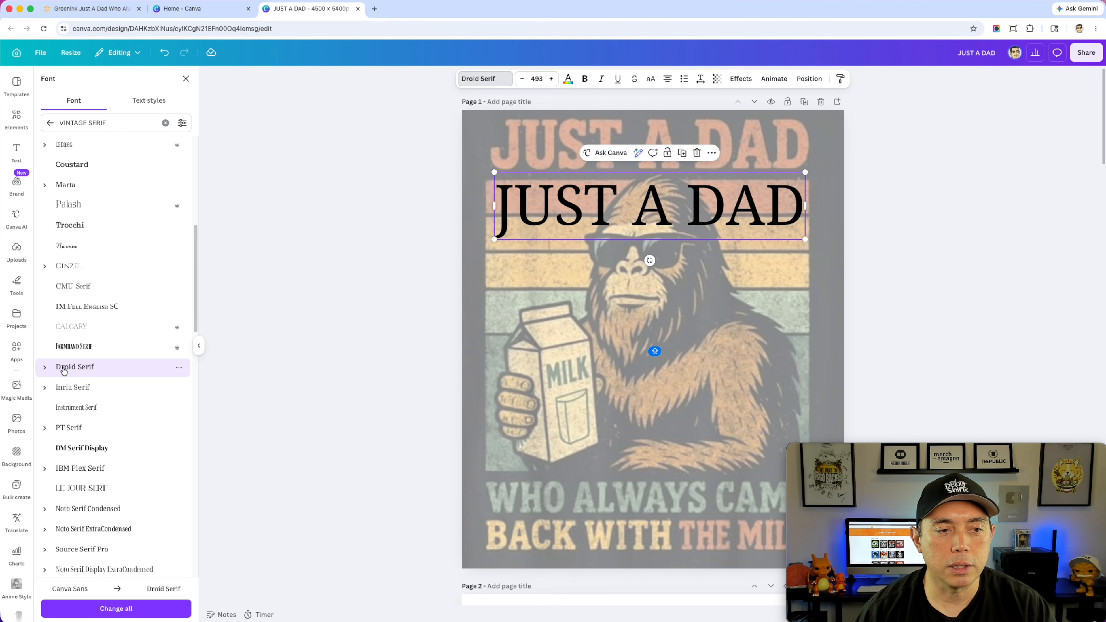
{"action": "left_click", "coordinate": [44, 369]}
{"action": "scroll", "coordinate": [71, 386], "scroll_direction": "down", "scroll_amount": 2}
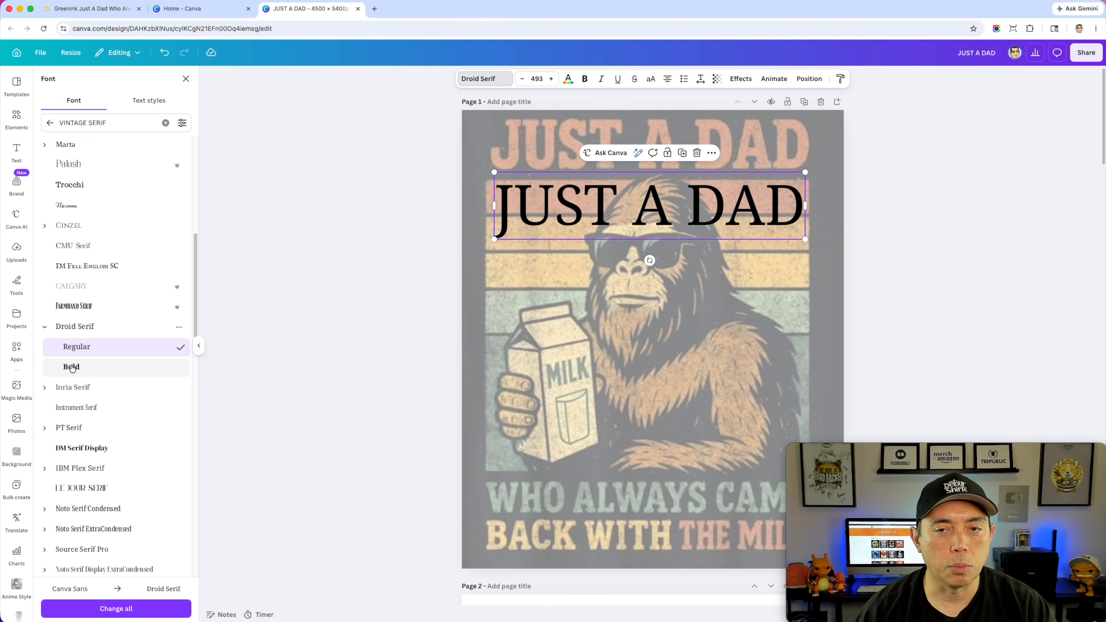
{"action": "left_click", "coordinate": [72, 368]}
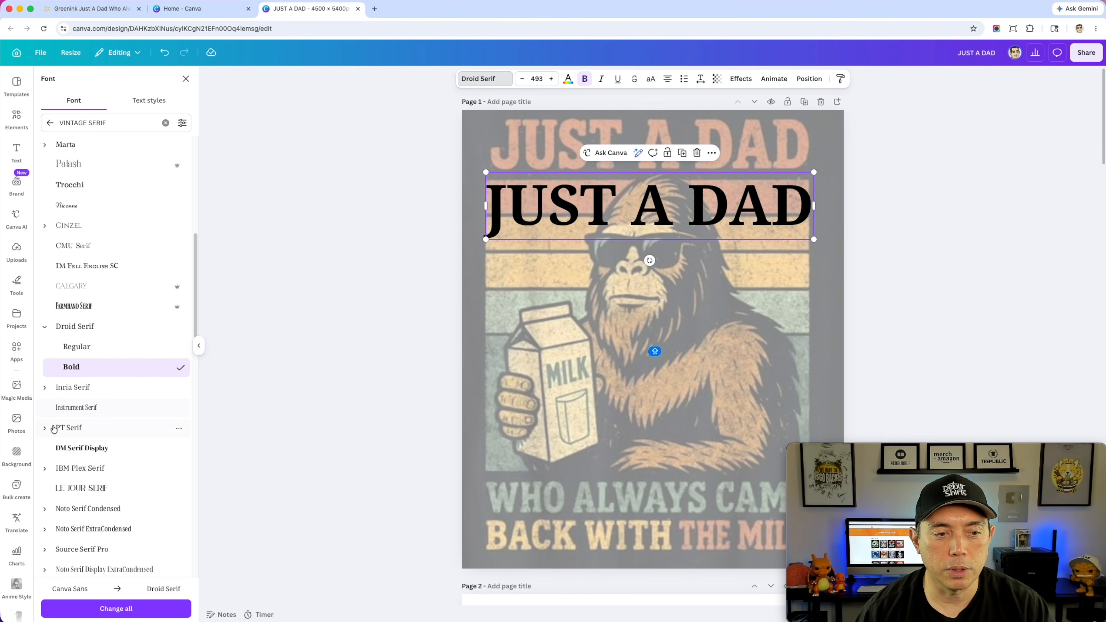
- Set the JUST A DAD heading in IBM Plex Serif, duplicate it directly below, and select the upper copy
{"action": "scroll", "coordinate": [53, 429], "scroll_direction": "down", "scroll_amount": 3}
{"action": "left_click", "coordinate": [88, 397]}
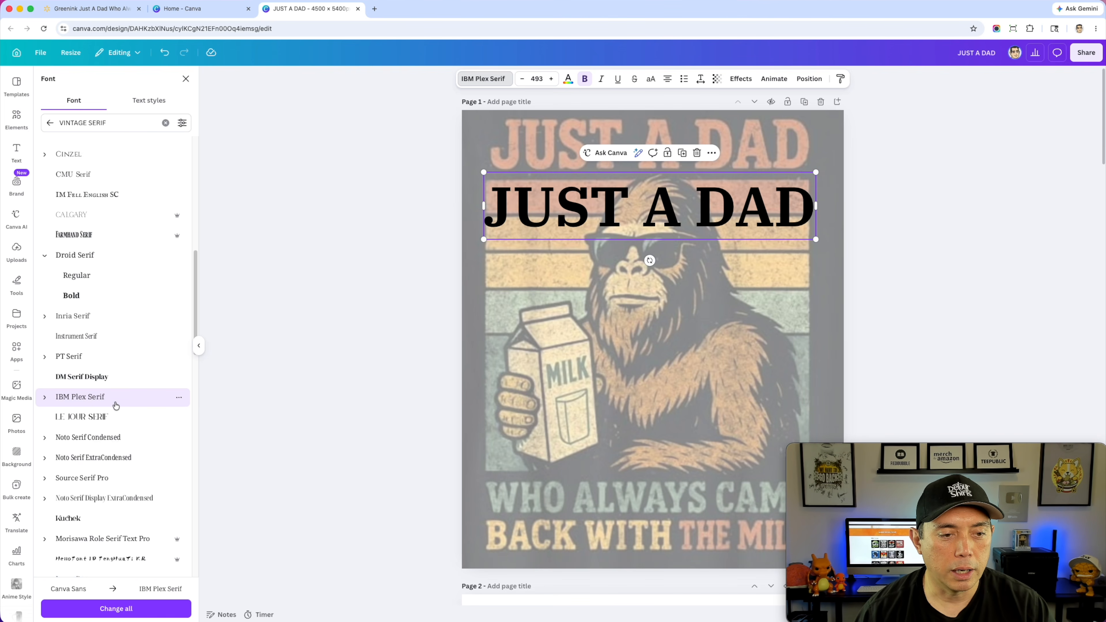
{"action": "scroll", "coordinate": [115, 405], "scroll_direction": "down", "scroll_amount": 7}
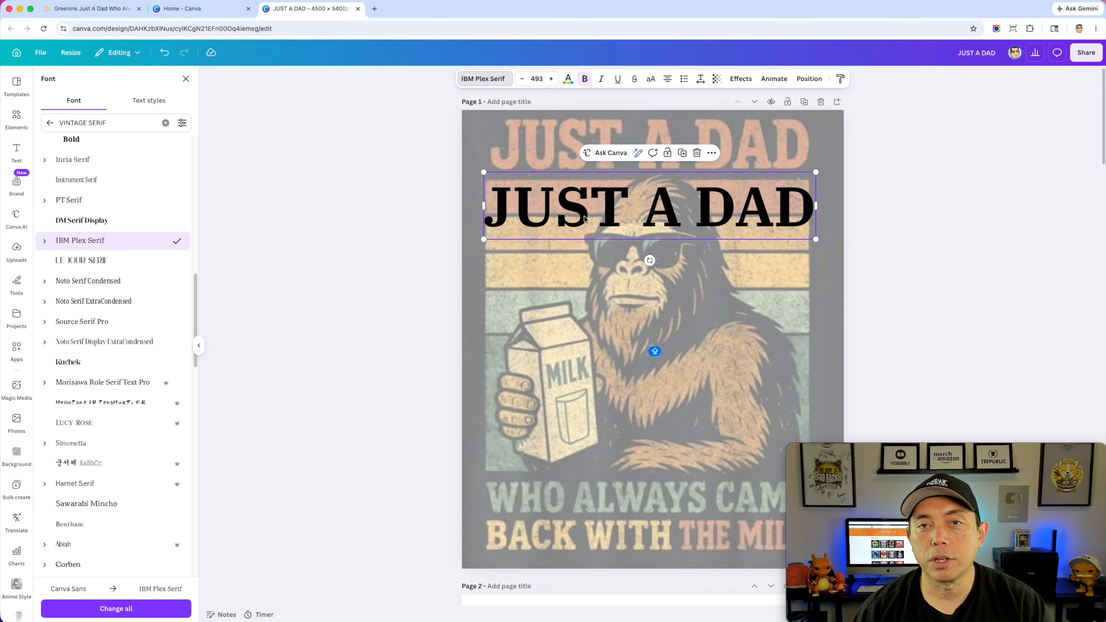
{"action": "left_click_drag", "start_coordinate": [583, 218], "coordinate": [595, 248]}
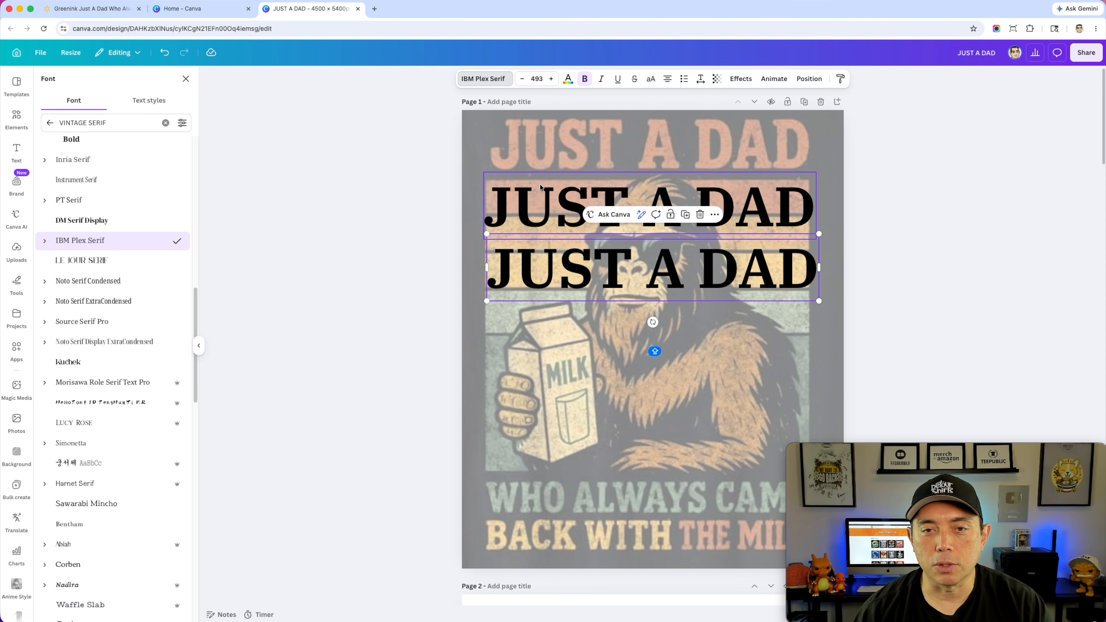
{"action": "left_click", "coordinate": [544, 206]}
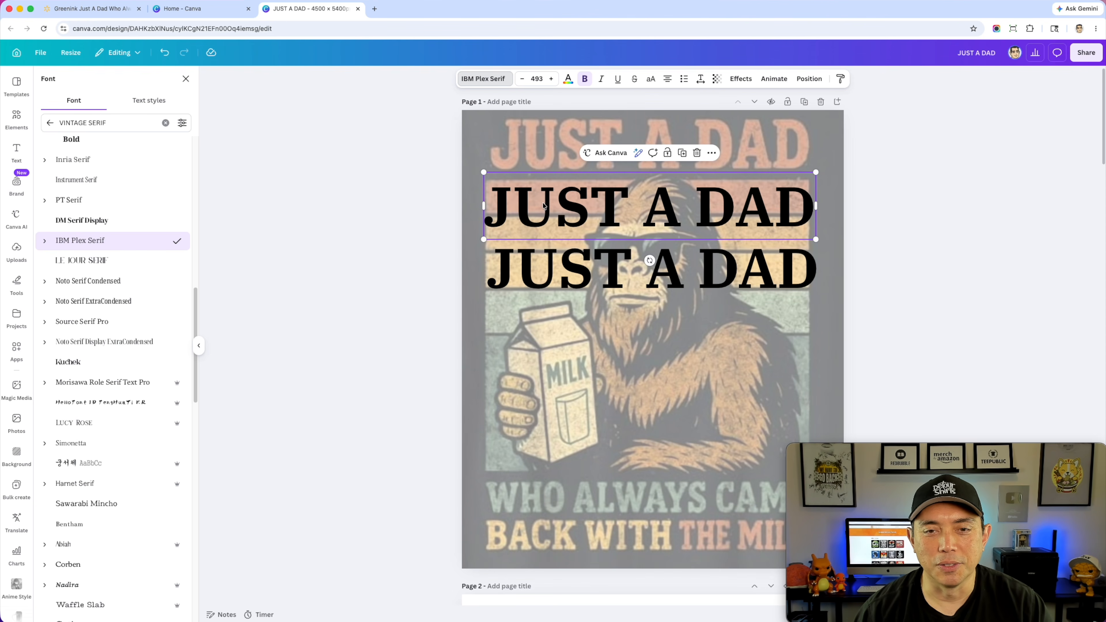
- Try Morisawa Role Serif Text Pro and the brush-style HelloFont ID font on the upper JUST A DAD heading
{"action": "left_click", "coordinate": [56, 382]}
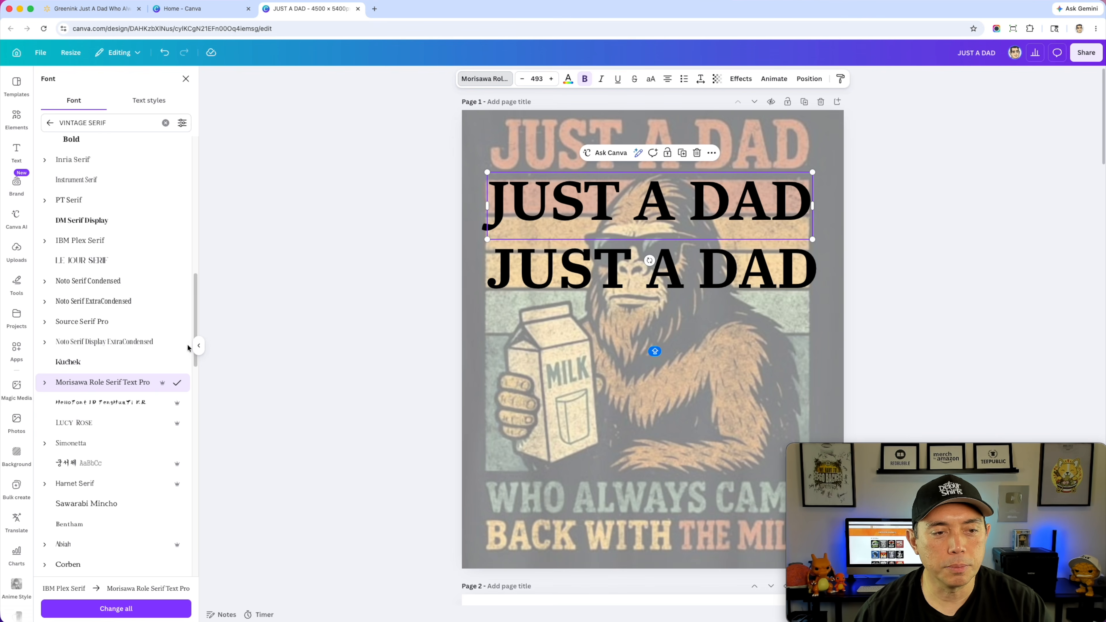
{"action": "scroll", "coordinate": [156, 357], "scroll_direction": "down", "scroll_amount": 1}
{"action": "left_click", "coordinate": [100, 380]}
{"action": "scroll", "coordinate": [102, 379], "scroll_direction": "down", "scroll_amount": 4}
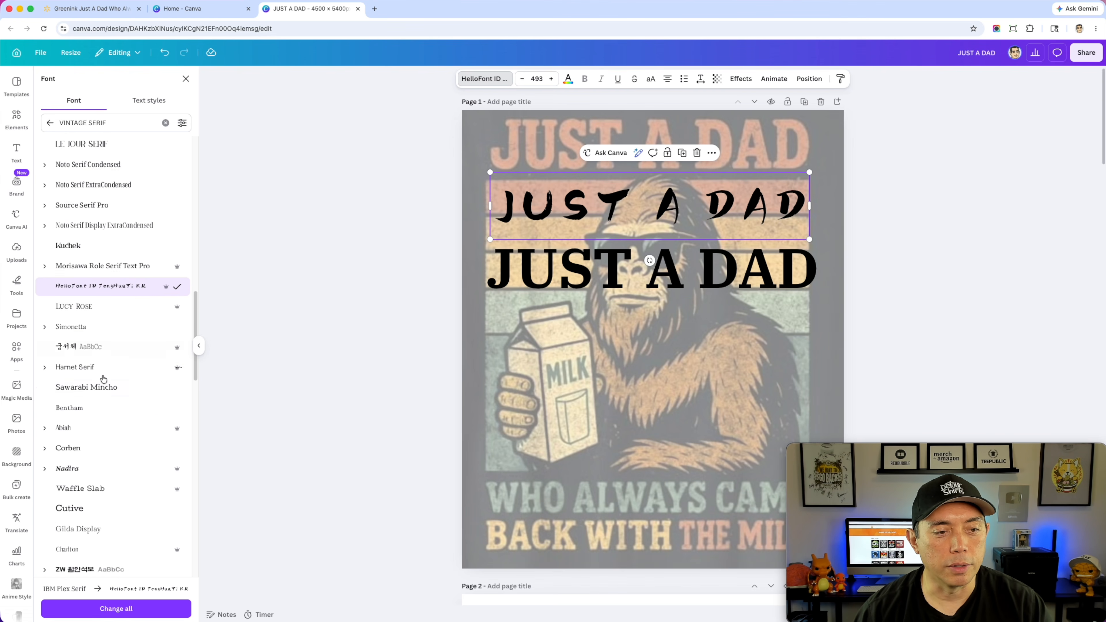
- Try Harnet Serif in its Heavy style on the upper JUST A DAD heading
{"action": "left_click", "coordinate": [76, 359]}
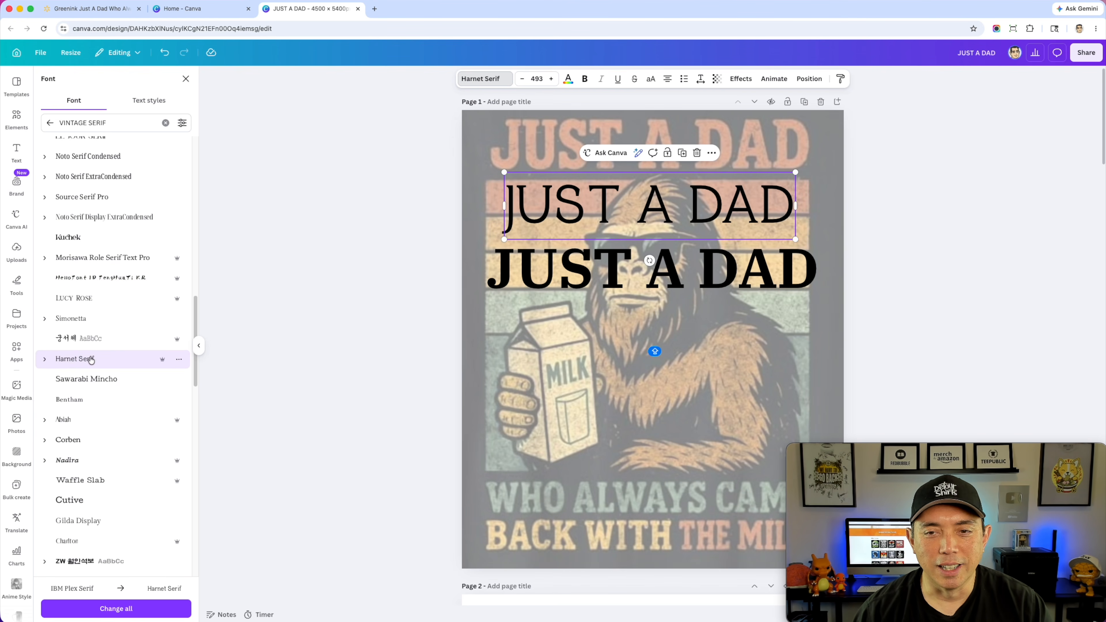
{"action": "scroll", "coordinate": [91, 360], "scroll_direction": "down", "scroll_amount": 1}
{"action": "left_click", "coordinate": [44, 328]}
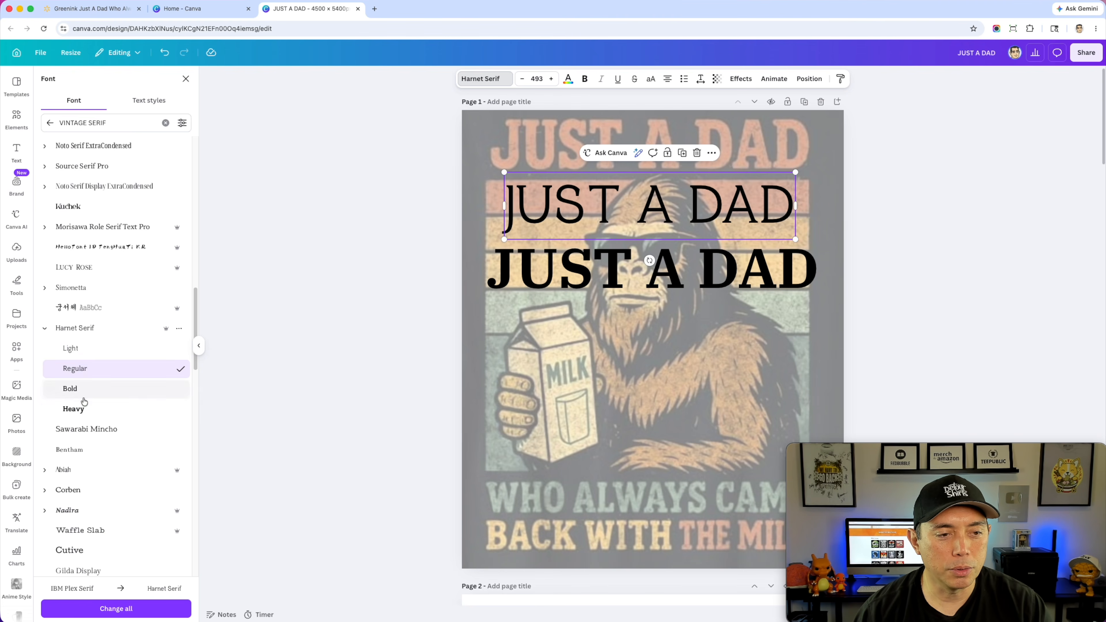
{"action": "left_click", "coordinate": [82, 410]}
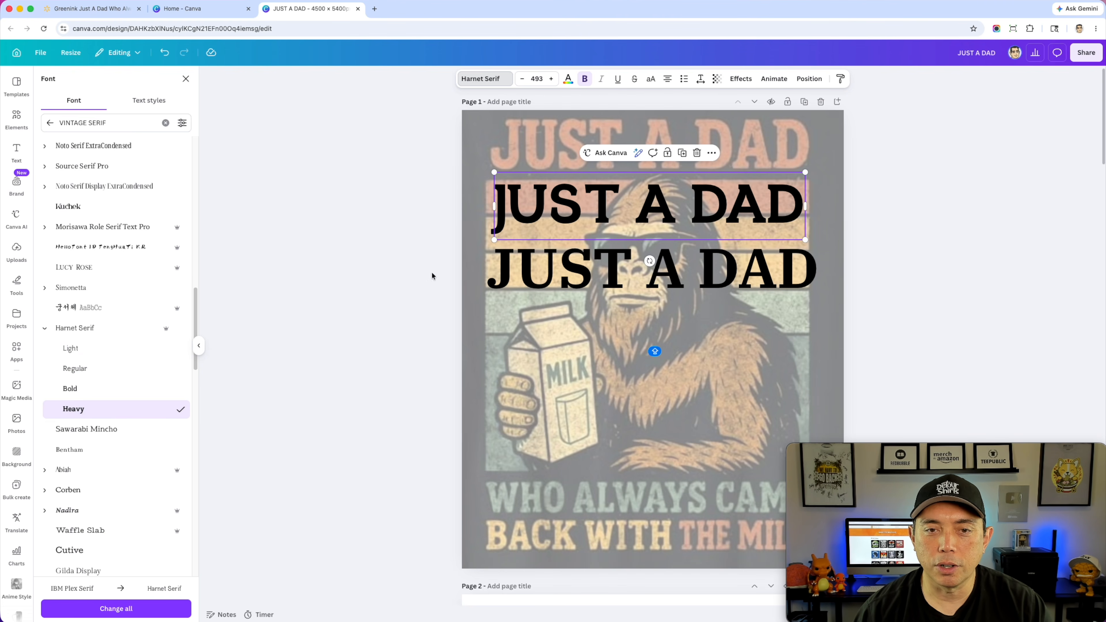
- Try the Corben and Nadira fonts on the upper JUST A DAD heading
{"action": "scroll", "coordinate": [16, 305], "scroll_direction": "down", "scroll_amount": 3}
{"action": "scroll", "coordinate": [83, 440], "scroll_direction": "down", "scroll_amount": 4}
{"action": "left_click", "coordinate": [73, 356]}
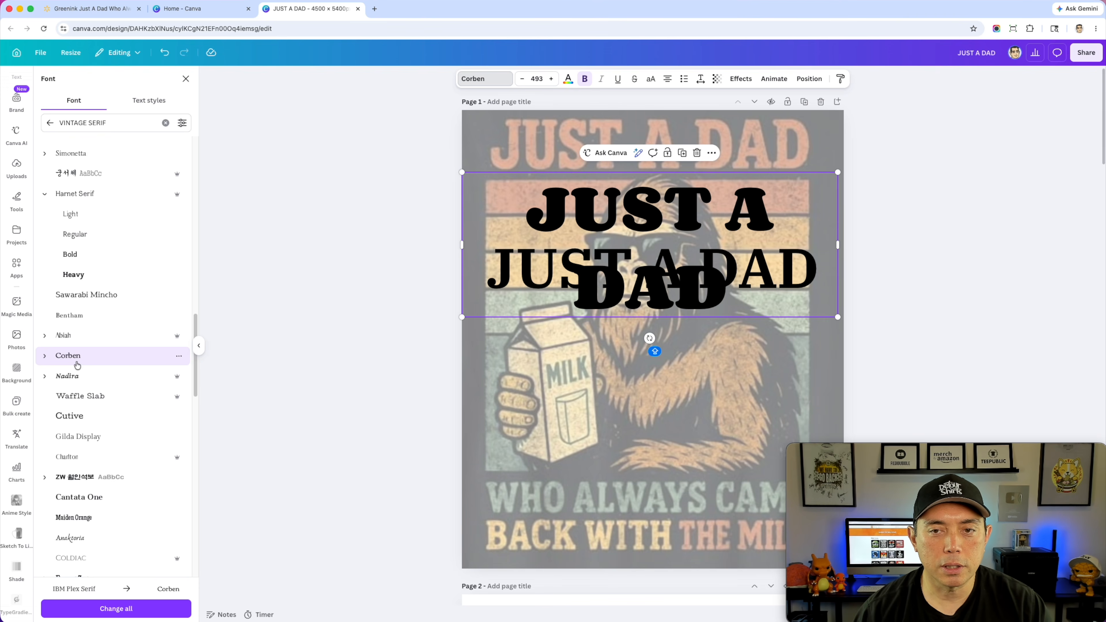
{"action": "left_click", "coordinate": [69, 375]}
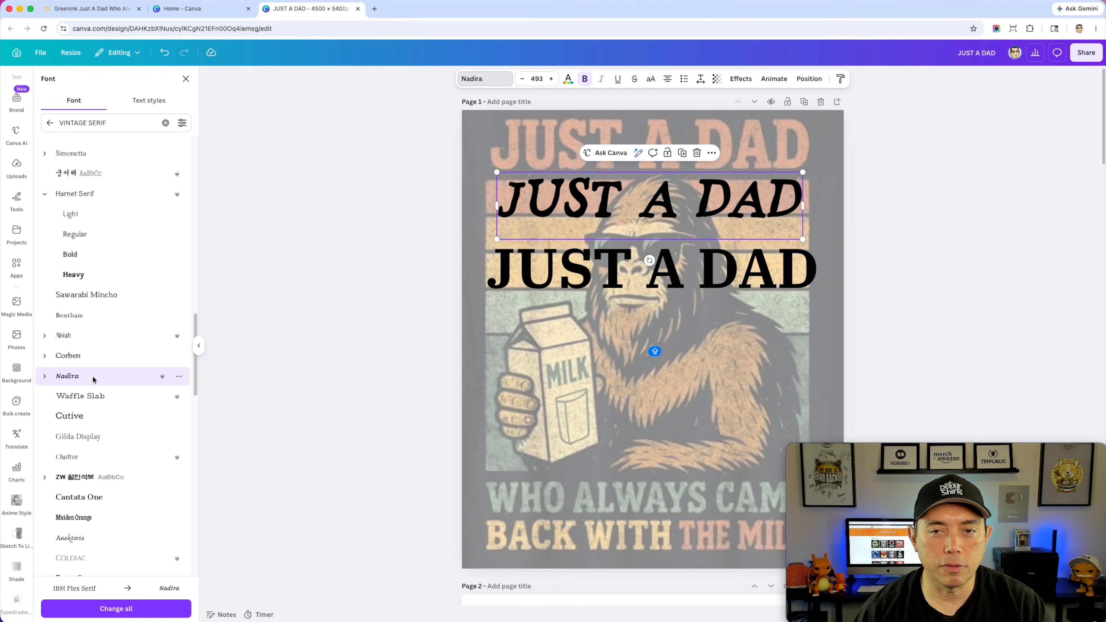
- Try Cantata One on the upper JUST A DAD heading, and switch it to the Alitide font
{"action": "scroll", "coordinate": [89, 374], "scroll_direction": "down", "scroll_amount": 3}
{"action": "left_click", "coordinate": [78, 375]}
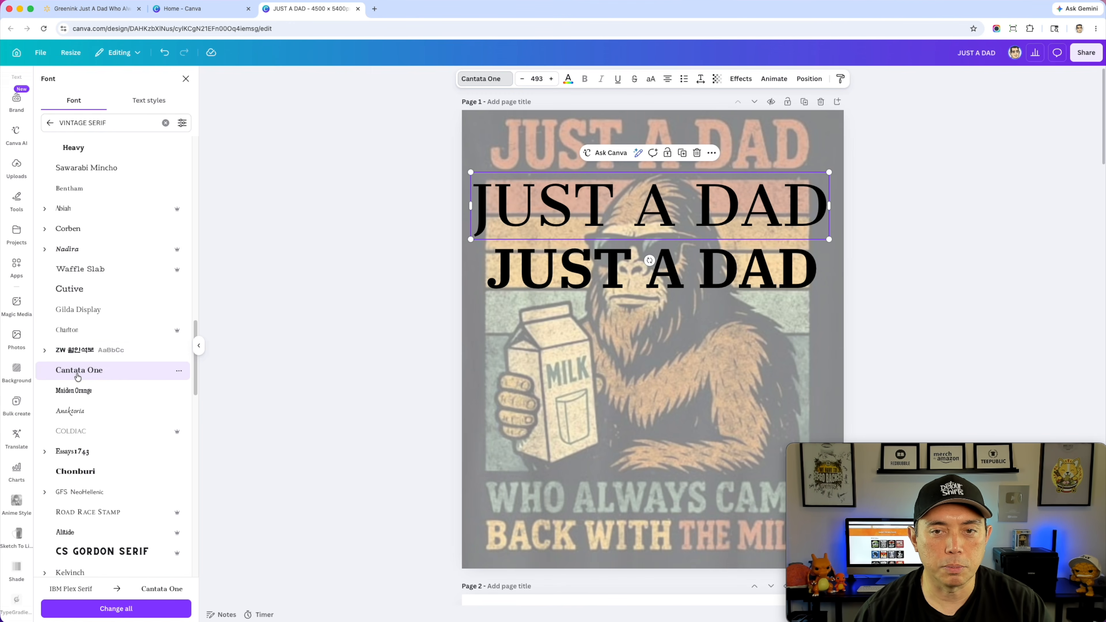
{"action": "scroll", "coordinate": [87, 427], "scroll_direction": "down", "scroll_amount": 1}
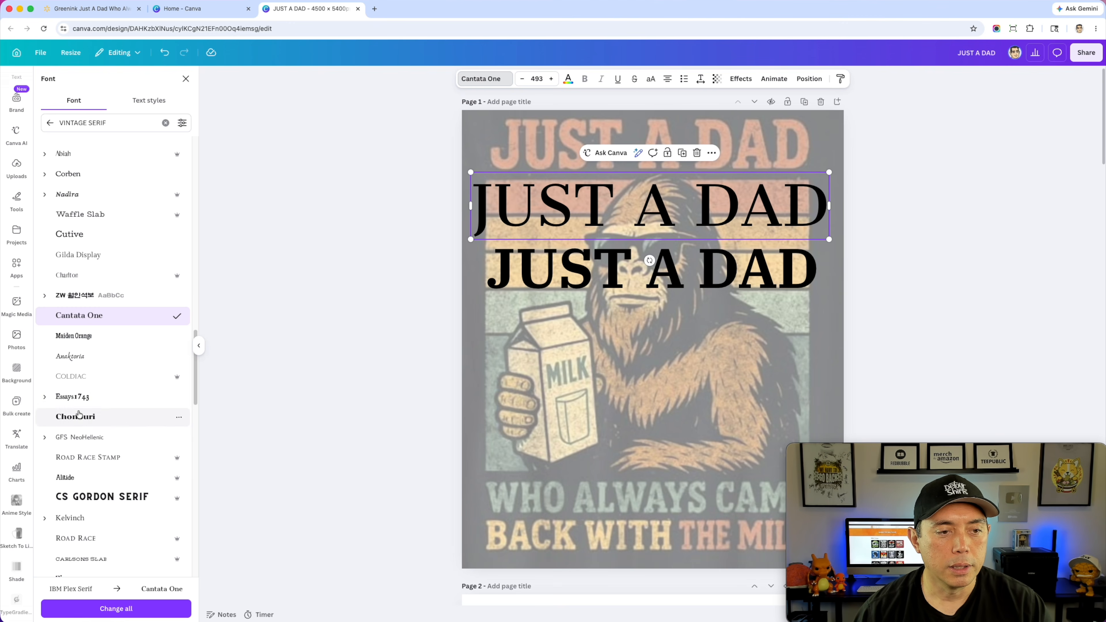
{"action": "left_click", "coordinate": [87, 478]}
{"action": "scroll", "coordinate": [100, 413], "scroll_direction": "down", "scroll_amount": 3}
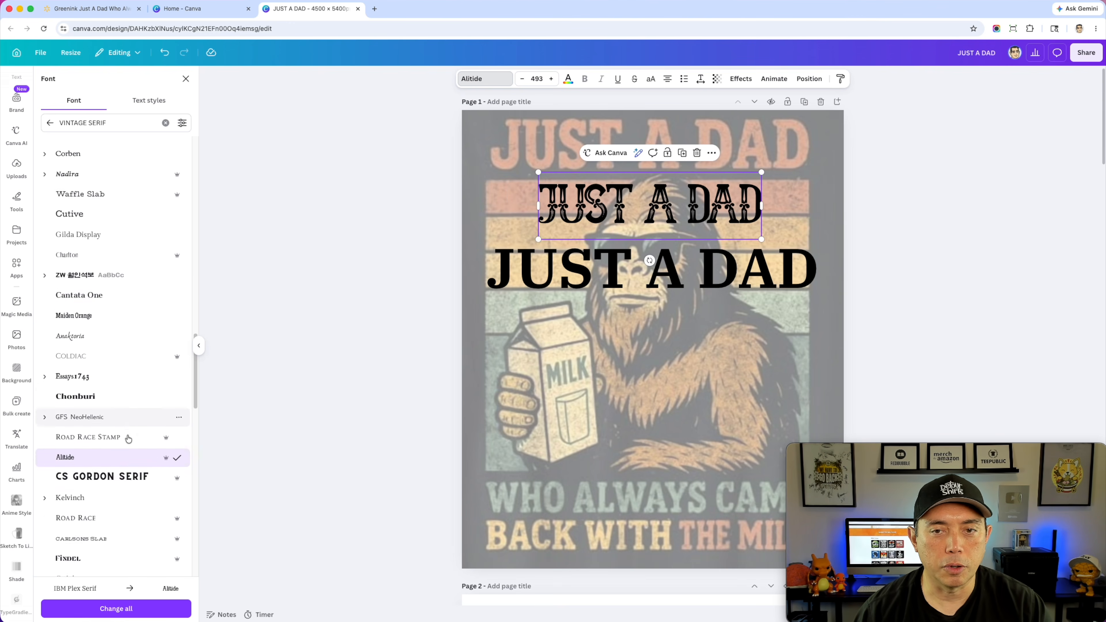
- Try CS Gordon Serif on the upper JUST A DAD heading, fitting it on one line, and switch it to Kelvinch Bold
{"action": "left_click", "coordinate": [112, 332]}
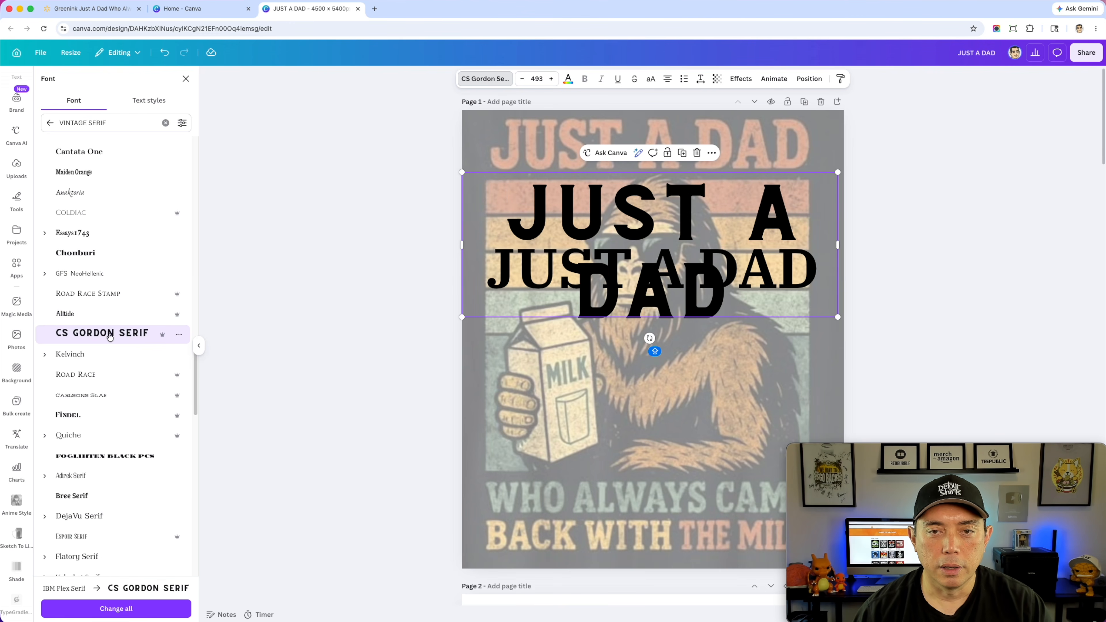
{"action": "left_click_drag", "start_coordinate": [839, 245], "coordinate": [842, 221]}
{"action": "left_click", "coordinate": [45, 355]}
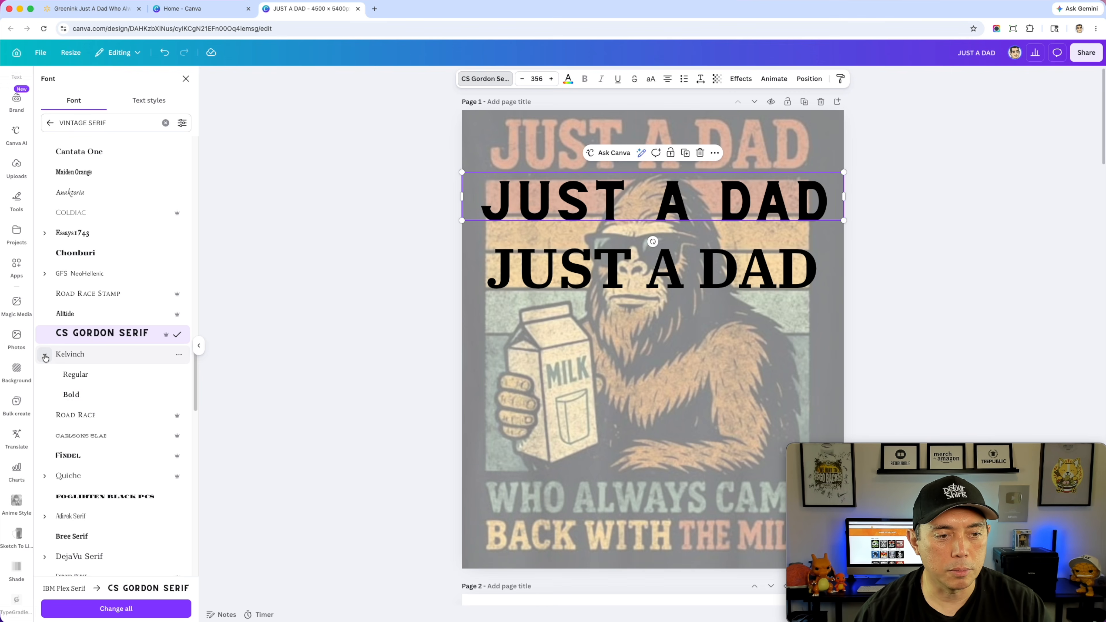
{"action": "left_click", "coordinate": [77, 396]}
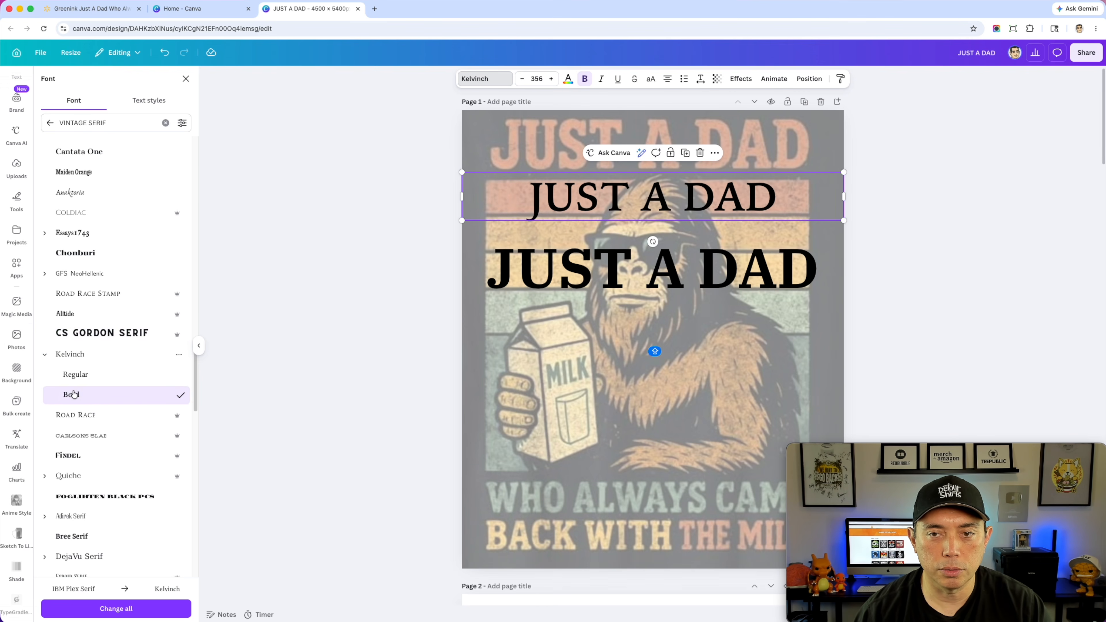
- Try the Bree Serif and Bitter fonts on the upper JUST A DAD heading, and check Bitter's available styles
{"action": "scroll", "coordinate": [68, 411], "scroll_direction": "down", "scroll_amount": 5}
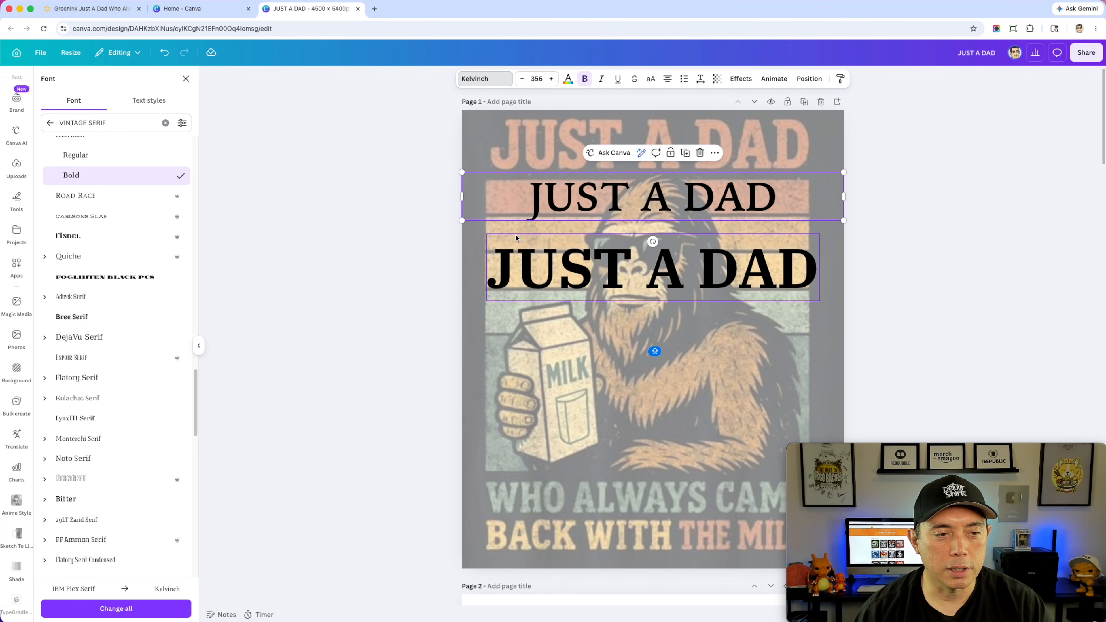
{"action": "left_click", "coordinate": [73, 317]}
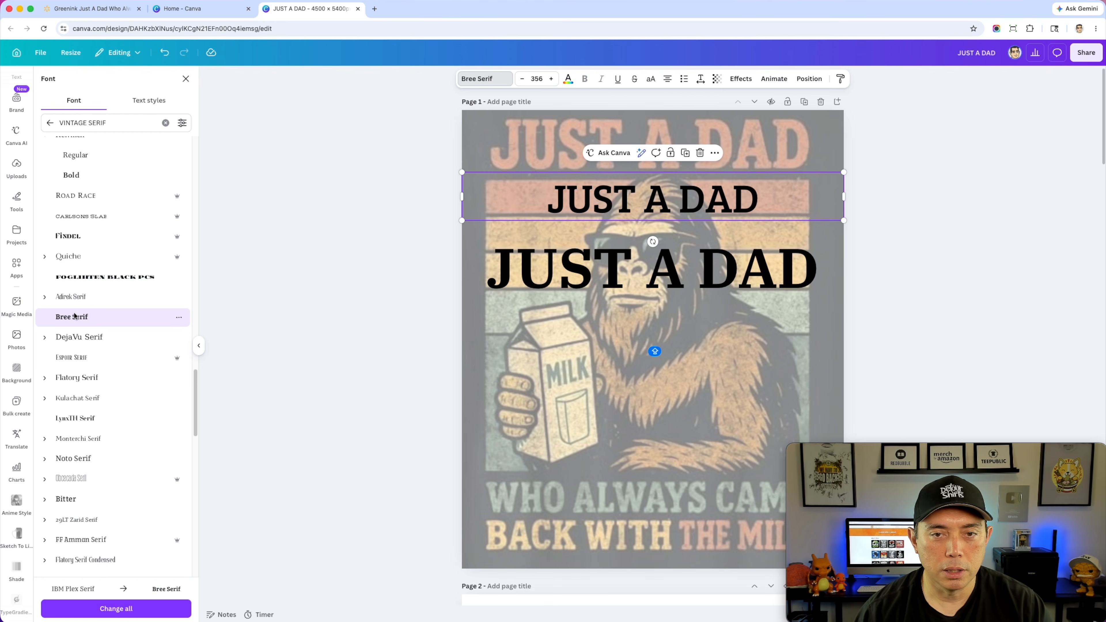
{"action": "scroll", "coordinate": [112, 362], "scroll_direction": "down", "scroll_amount": 3}
{"action": "left_click", "coordinate": [67, 368]}
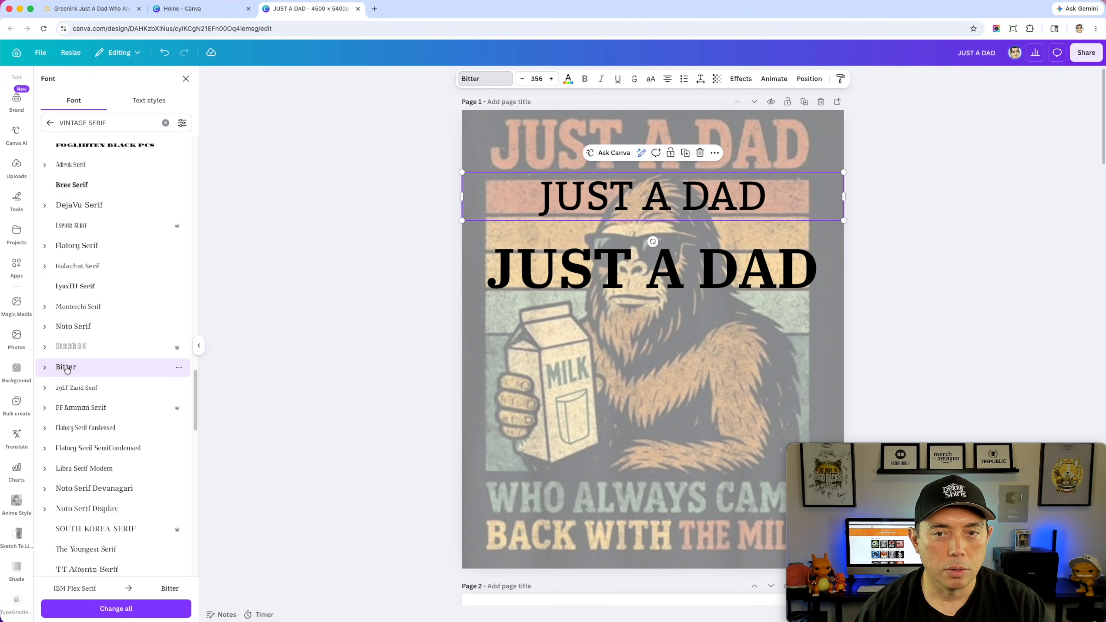
{"action": "scroll", "coordinate": [68, 368], "scroll_direction": "down", "scroll_amount": 5}
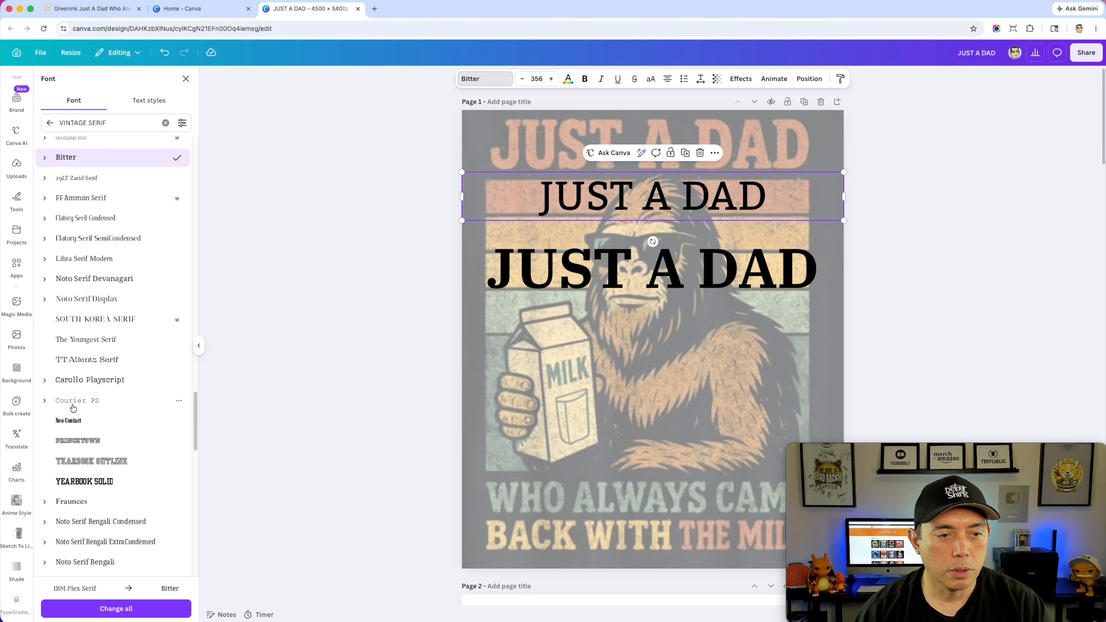
{"action": "left_click", "coordinate": [45, 157]}
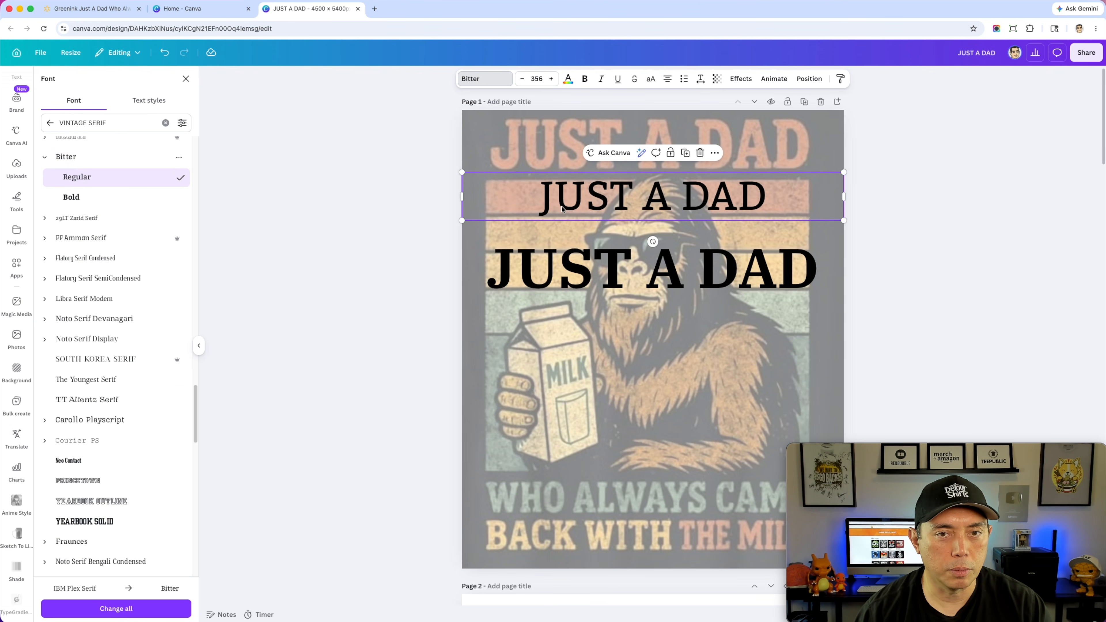
{"action": "left_click", "coordinate": [45, 157]}
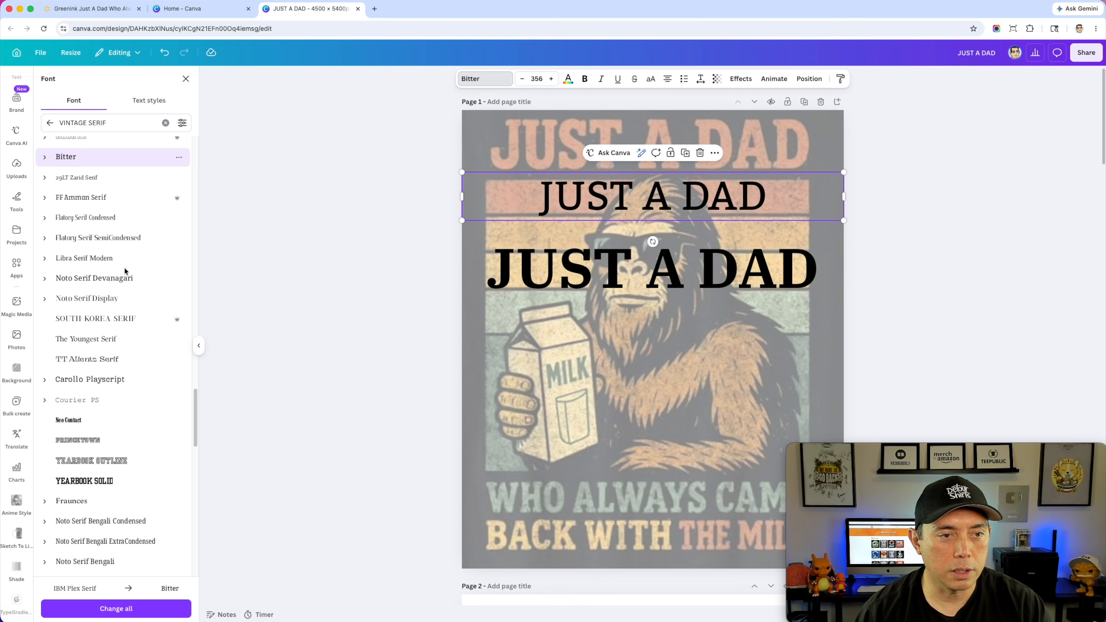
- Try the Yearbook Solid, Orelega One, Kadman and Chunk Five fonts on the upper JUST A DAD heading
{"action": "left_click", "coordinate": [84, 480]}
{"action": "scroll", "coordinate": [85, 453], "scroll_direction": "down", "scroll_amount": 5}
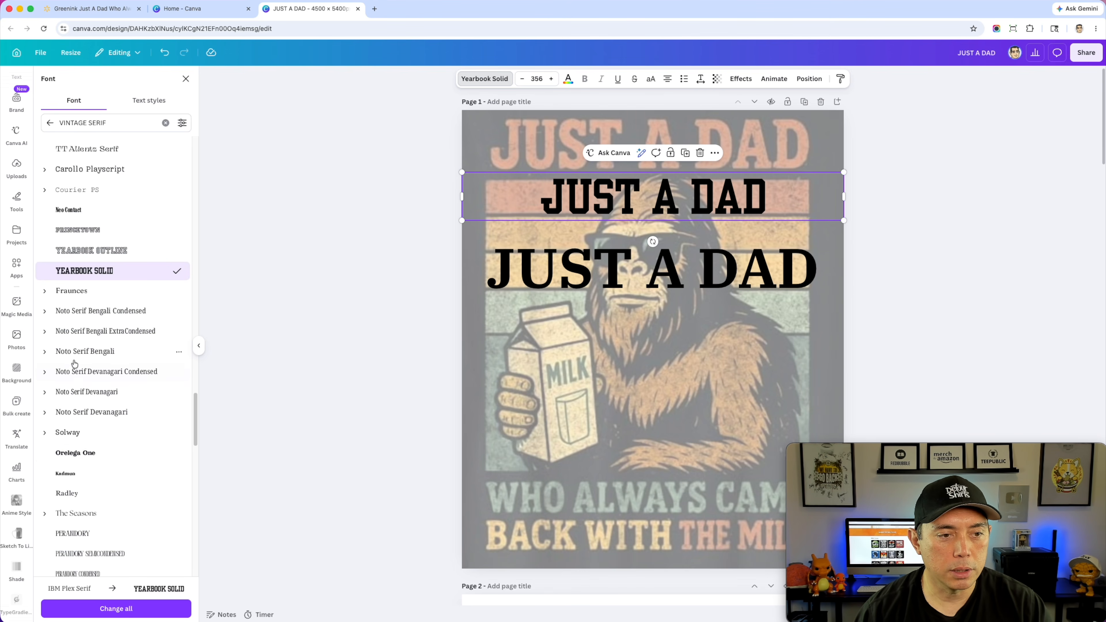
{"action": "left_click", "coordinate": [74, 452]}
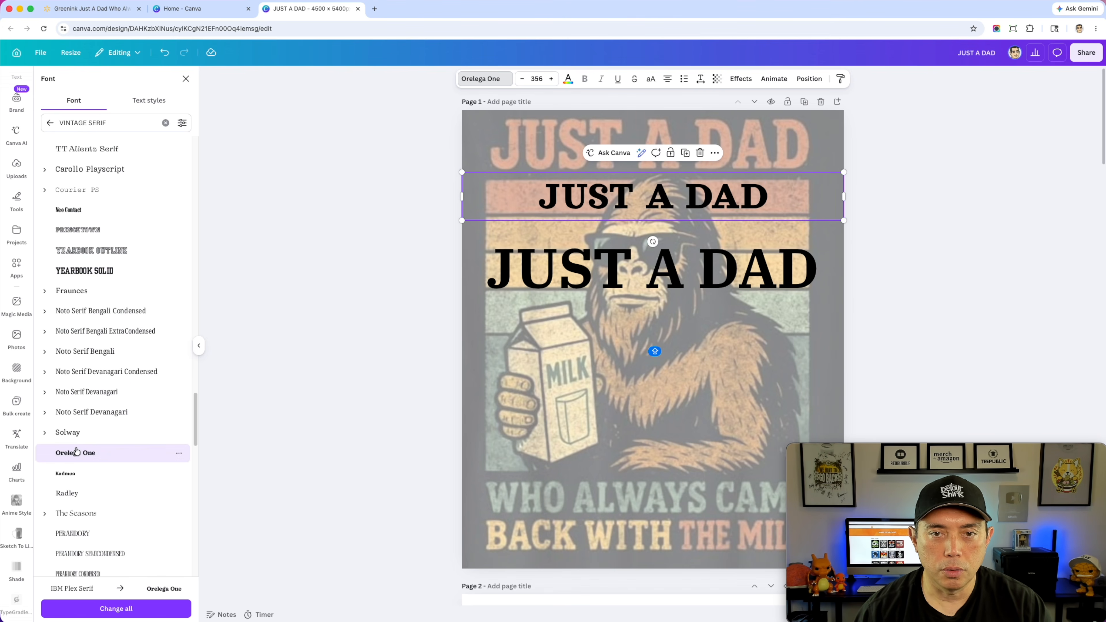
{"action": "scroll", "coordinate": [76, 450], "scroll_direction": "down", "scroll_amount": 3}
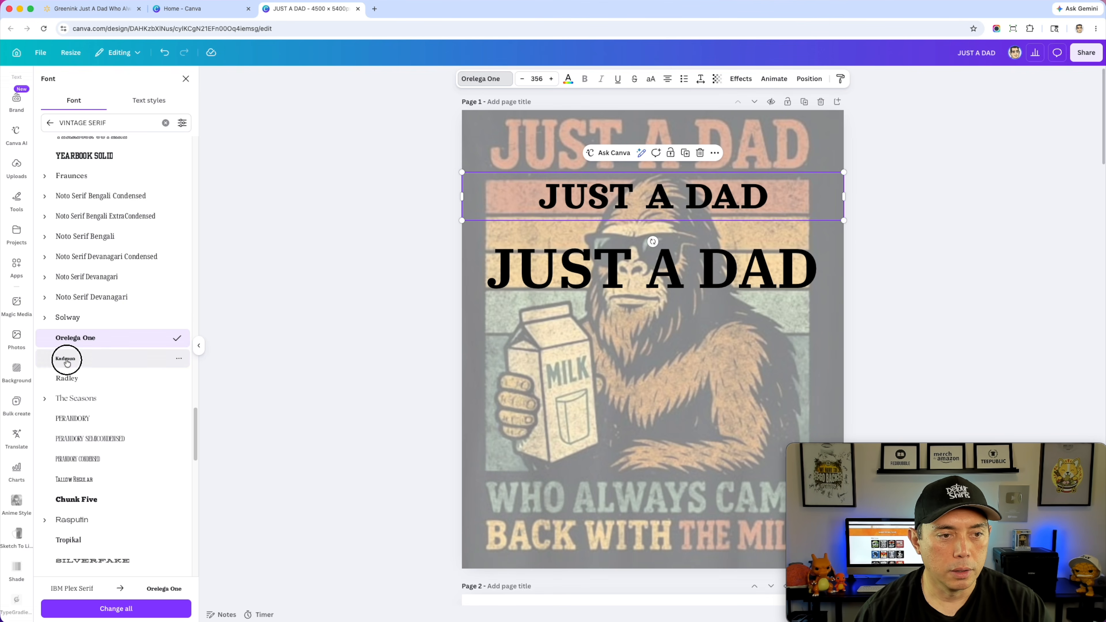
{"action": "left_click", "coordinate": [67, 360]}
{"action": "left_click", "coordinate": [78, 506]}
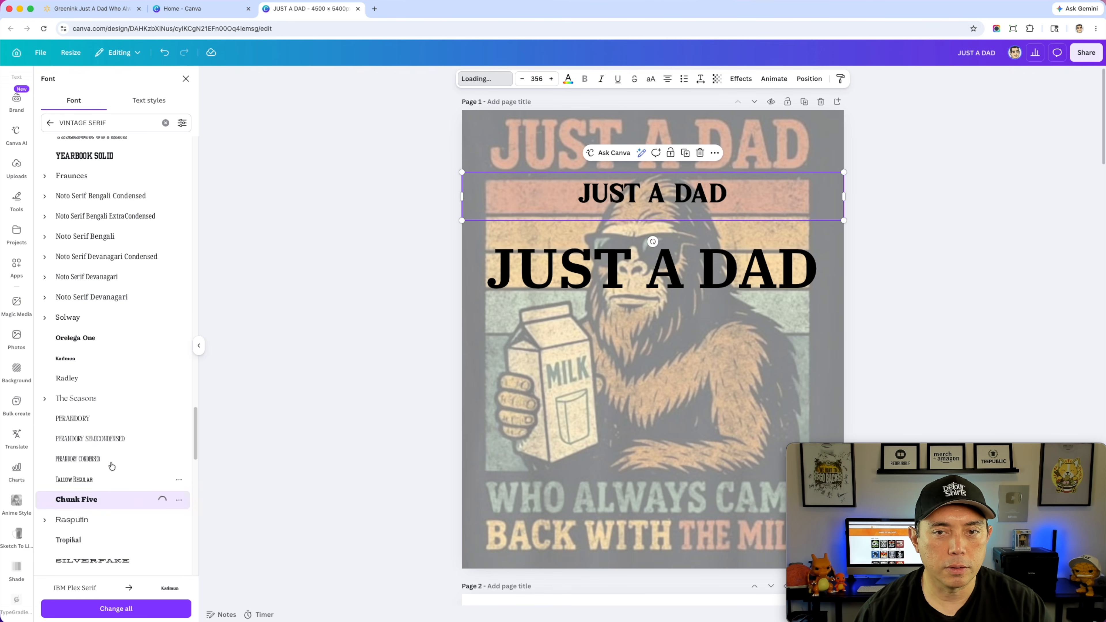
- Try Clarendon on the upper JUST A DAD heading in its Regular, Bold and ExtraBold styles
{"action": "scroll", "coordinate": [133, 428], "scroll_direction": "down", "scroll_amount": 5}
{"action": "left_click", "coordinate": [80, 471]}
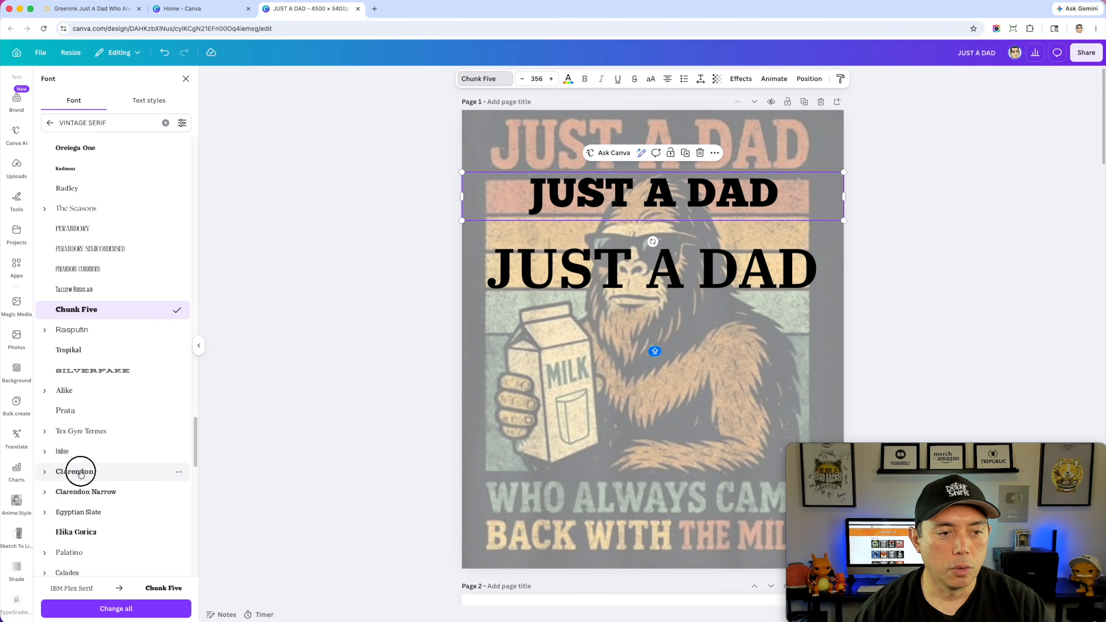
{"action": "left_click", "coordinate": [46, 472]}
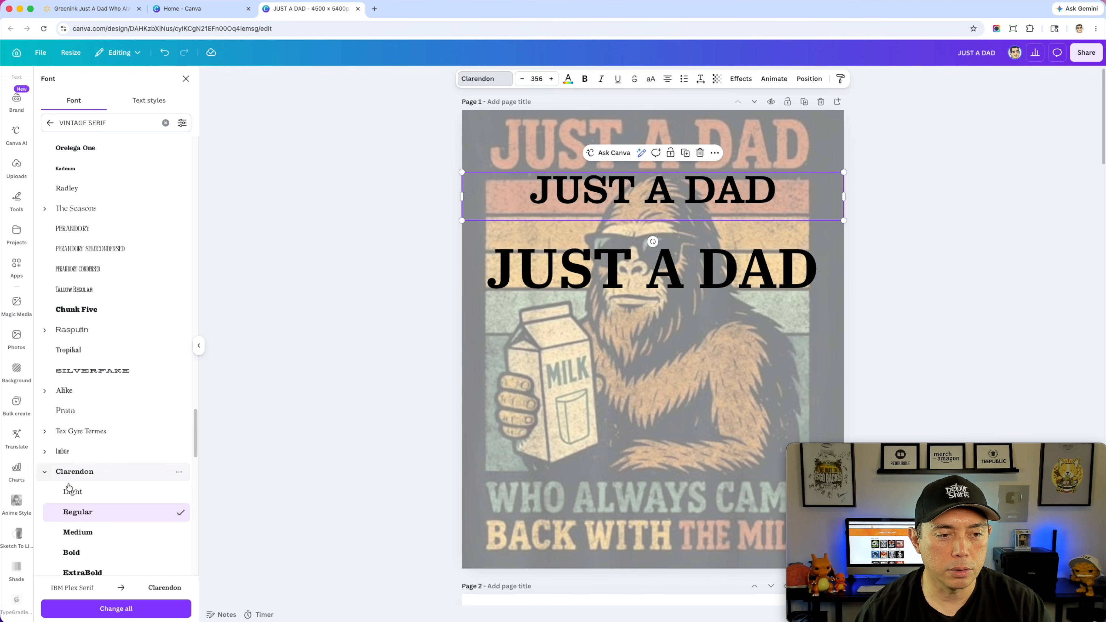
{"action": "left_click", "coordinate": [83, 553]}
{"action": "scroll", "coordinate": [85, 547], "scroll_direction": "down", "scroll_amount": 2}
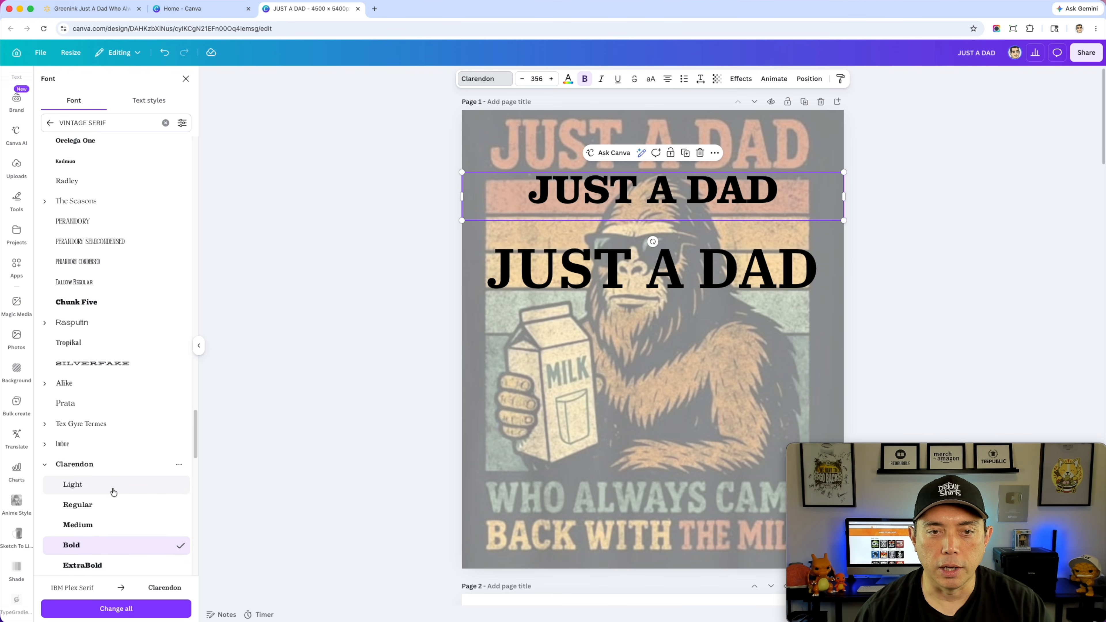
{"action": "left_click", "coordinate": [90, 535]}
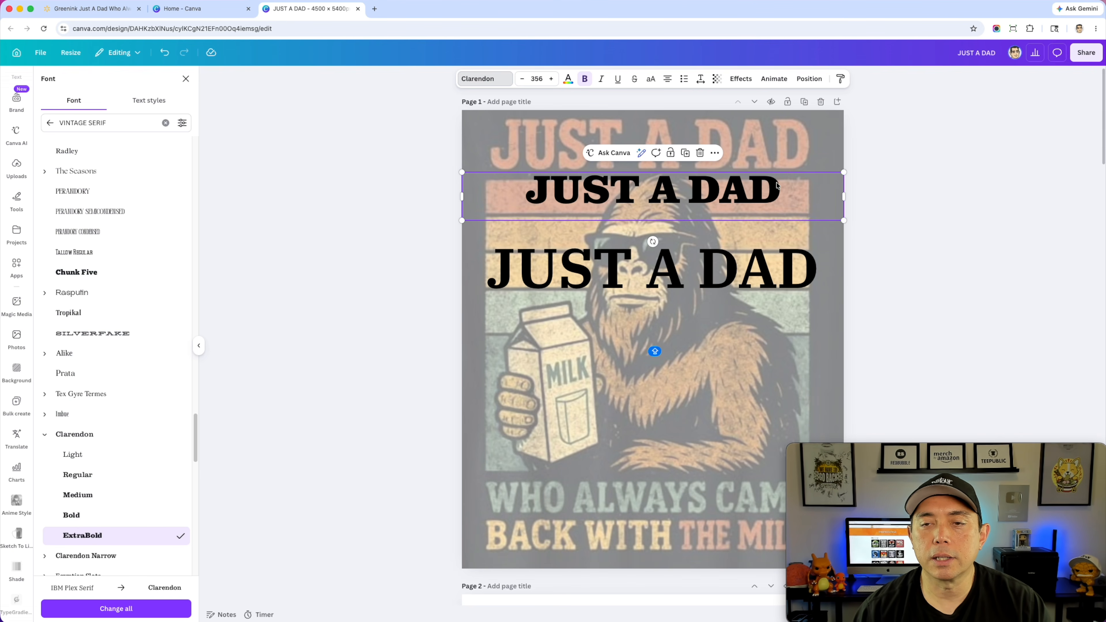
- Set the upper JUST A DAD heading in Clarendon Narrow Bold and enlarge it to about size 526, close to the reference heading's width
{"action": "scroll", "coordinate": [87, 479], "scroll_direction": "down", "scroll_amount": 6}
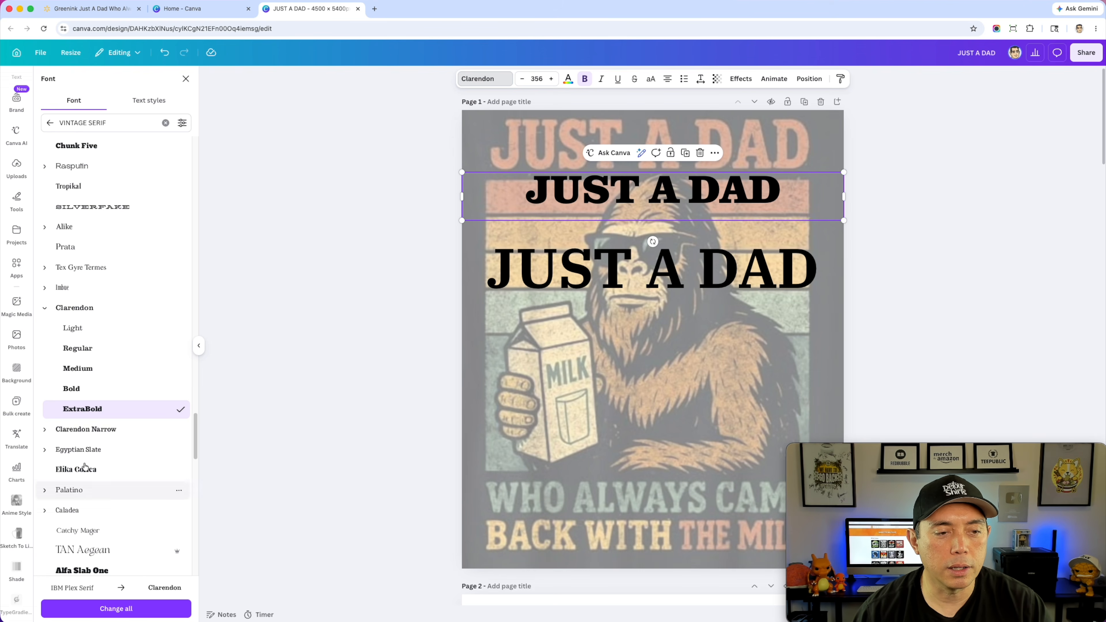
{"action": "left_click", "coordinate": [44, 430]}
{"action": "left_click", "coordinate": [72, 510]}
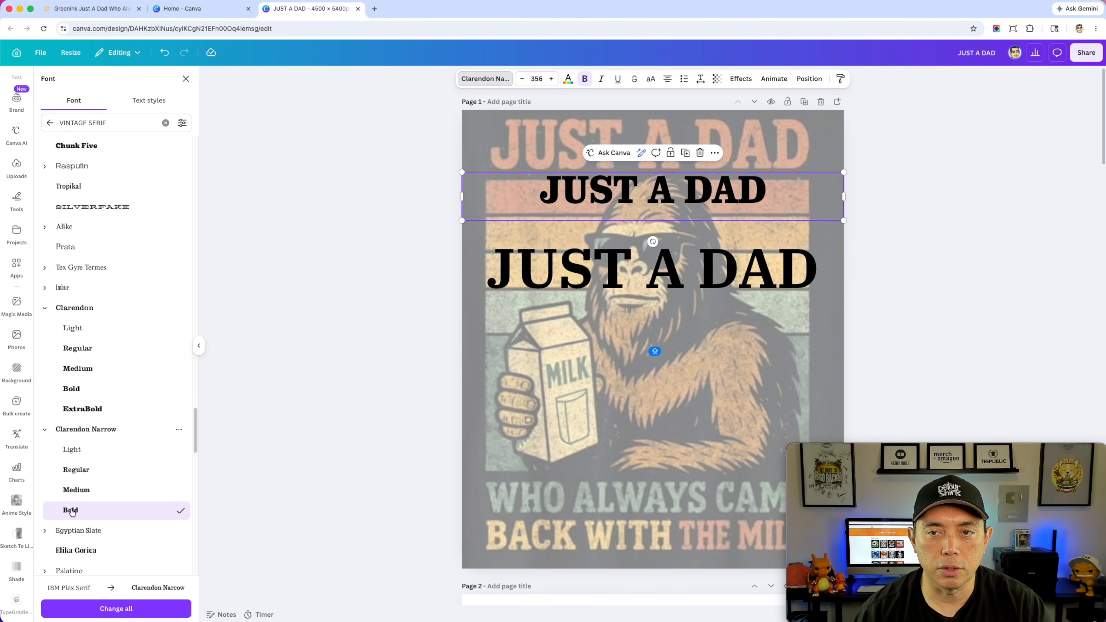
{"action": "left_click_drag", "start_coordinate": [843, 196], "coordinate": [822, 243]}
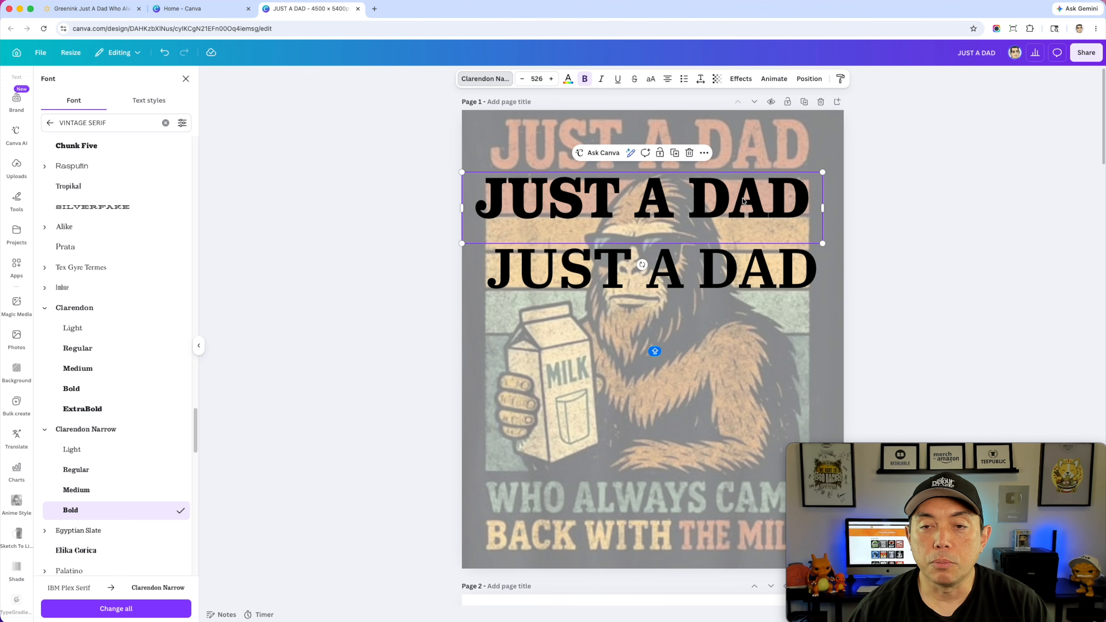
- Delete the lower IBM Plex Serif JUST A DAD heading after moving it closer for comparison
{"action": "left_click", "coordinate": [739, 256]}
{"action": "left_click_drag", "start_coordinate": [725, 279], "coordinate": [717, 261]}
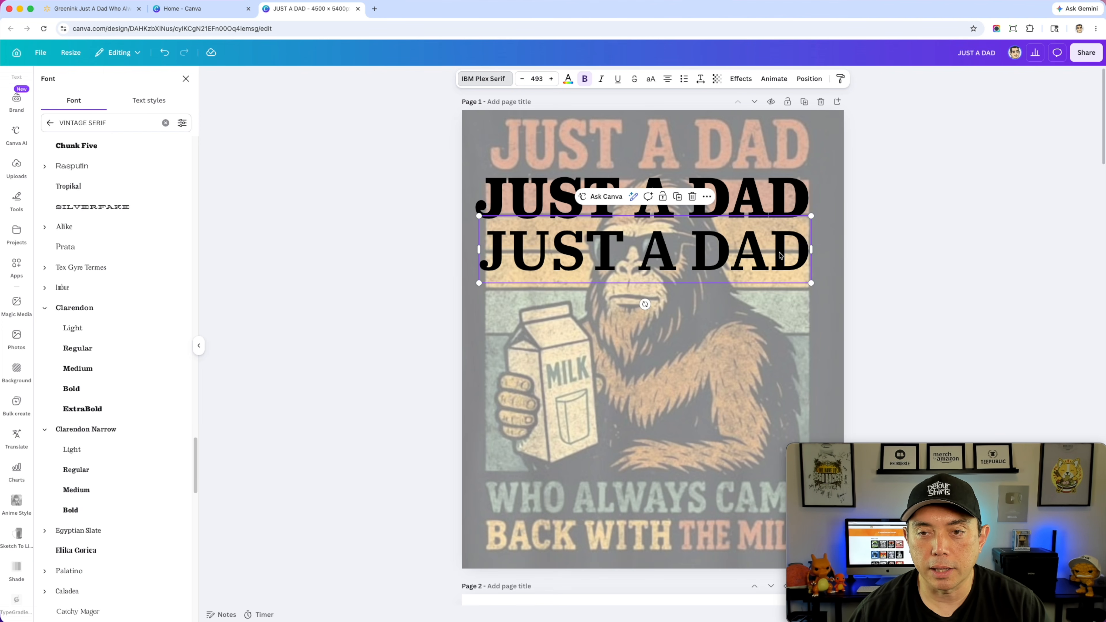
{"action": "double_click", "coordinate": [779, 255]}
{"action": "left_click", "coordinate": [761, 302]}
{"action": "left_click", "coordinate": [784, 264]}
{"action": "key", "text": "Delete"}
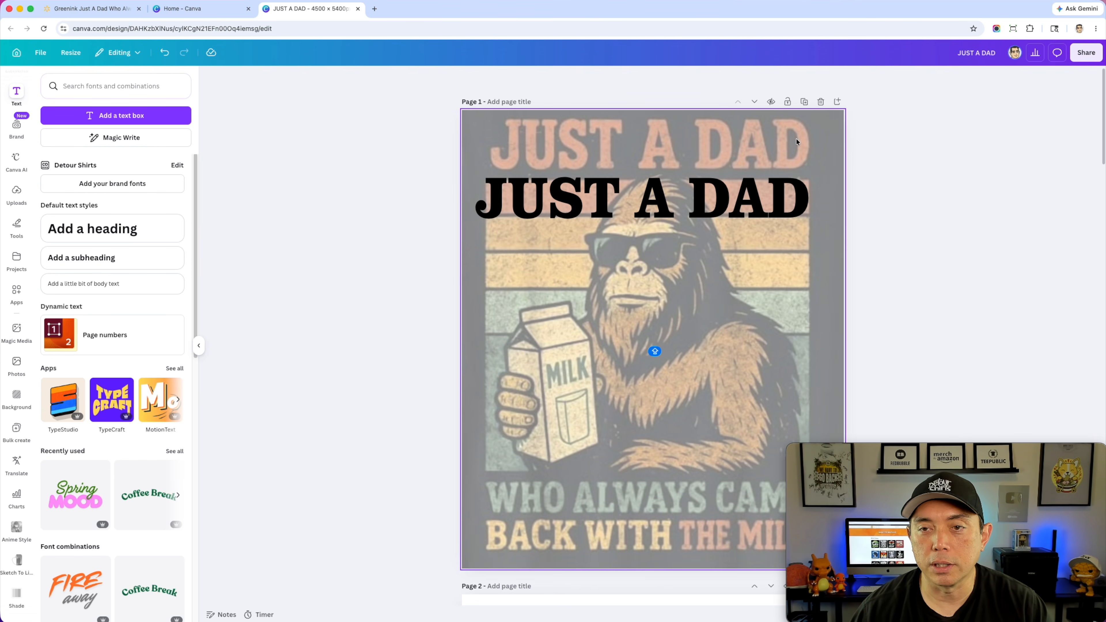
- Duplicate the Clarendon Narrow JUST A DAD heading directly below the original, and search the fonts for CONDENSED for the copy
{"action": "left_click", "coordinate": [516, 194]}
{"action": "left_click_drag", "start_coordinate": [606, 205], "coordinate": [607, 262]}
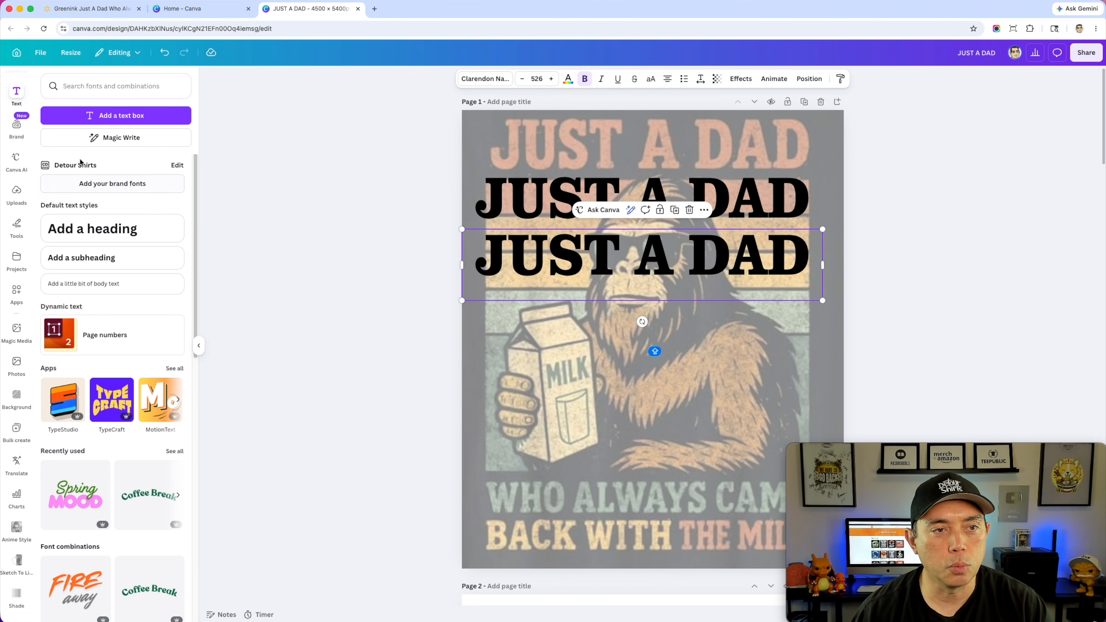
{"action": "left_click", "coordinate": [472, 78]}
{"action": "left_click", "coordinate": [73, 129]}
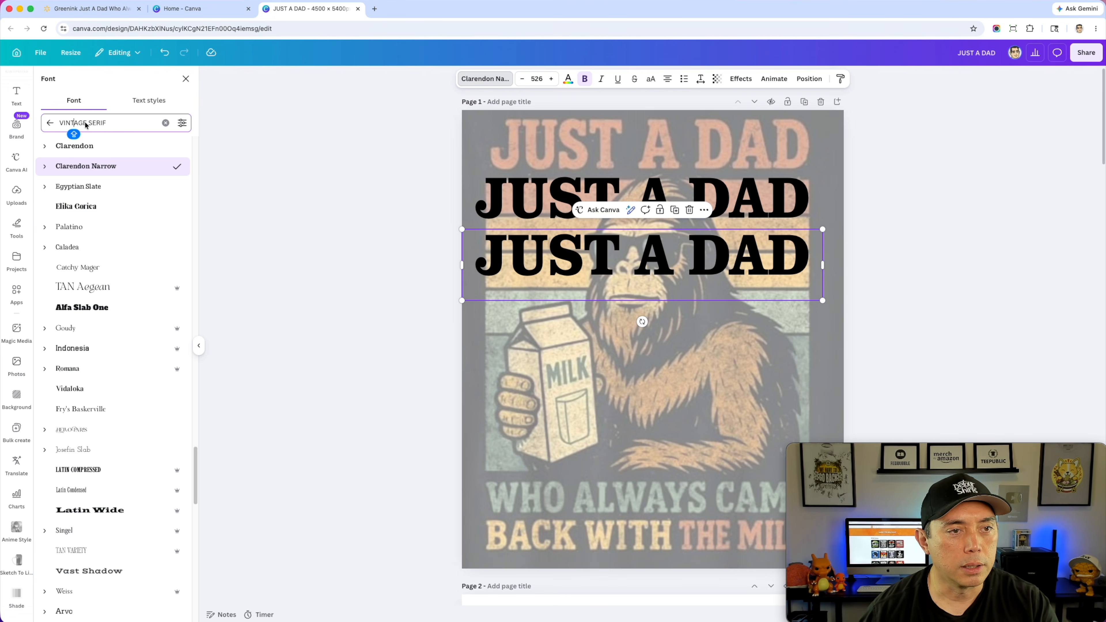
{"action": "left_click_drag", "start_coordinate": [110, 124], "coordinate": [50, 123]}
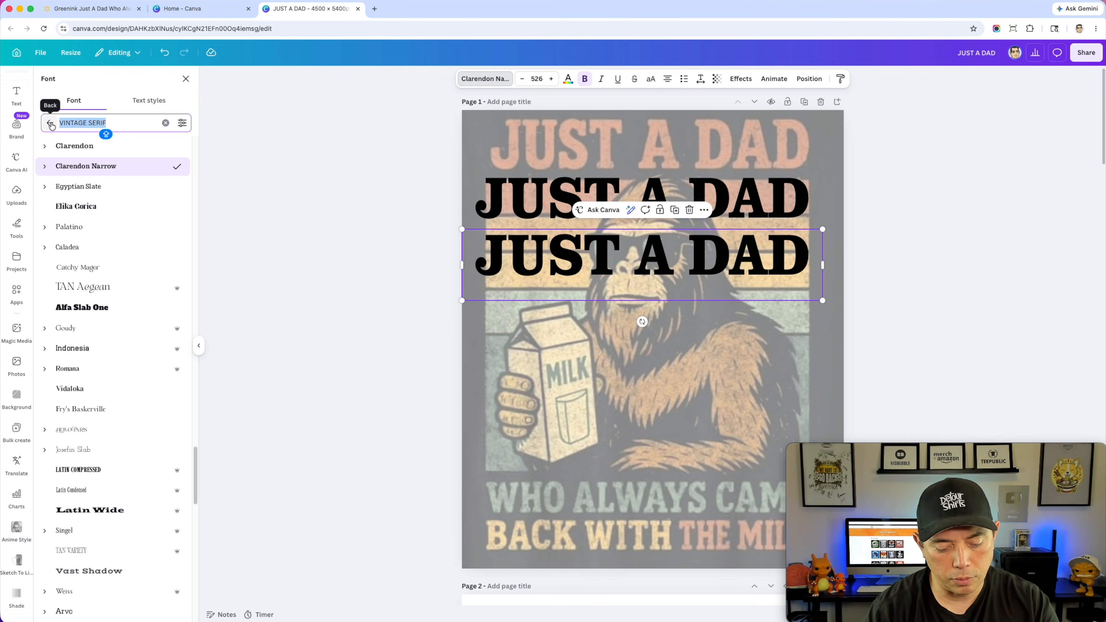
{"action": "type", "text": "CONDENSED"}
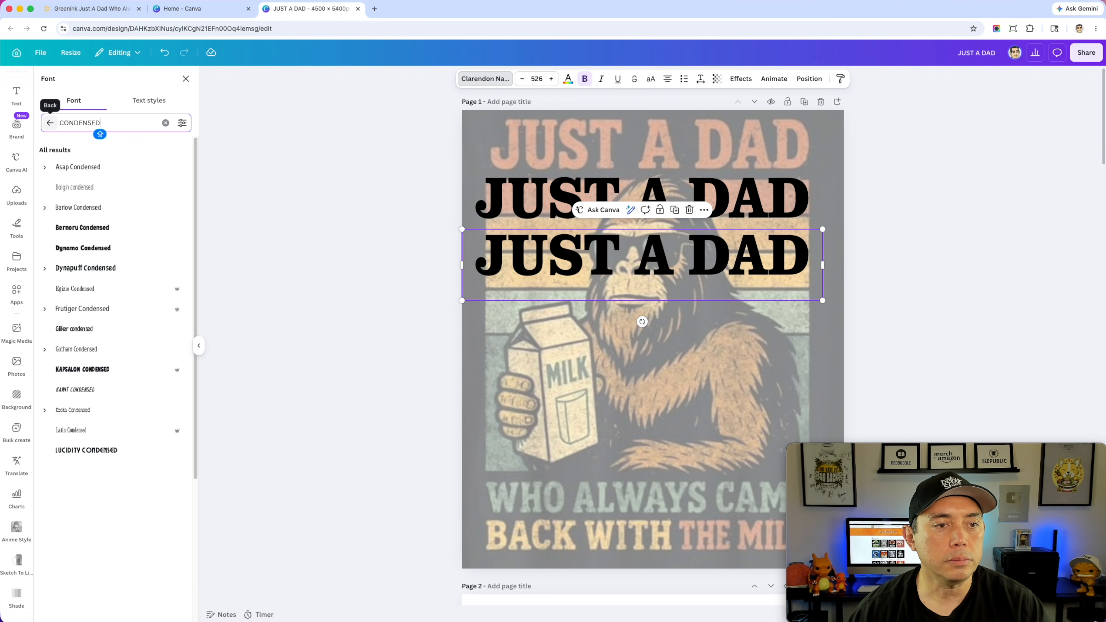
- Try Bernoru, Dynamo, Kapsalon, Gliker and Kooka Condensed on the lower JUST A DAD heading
{"action": "left_click", "coordinate": [81, 228]}
{"action": "left_click", "coordinate": [82, 248]}
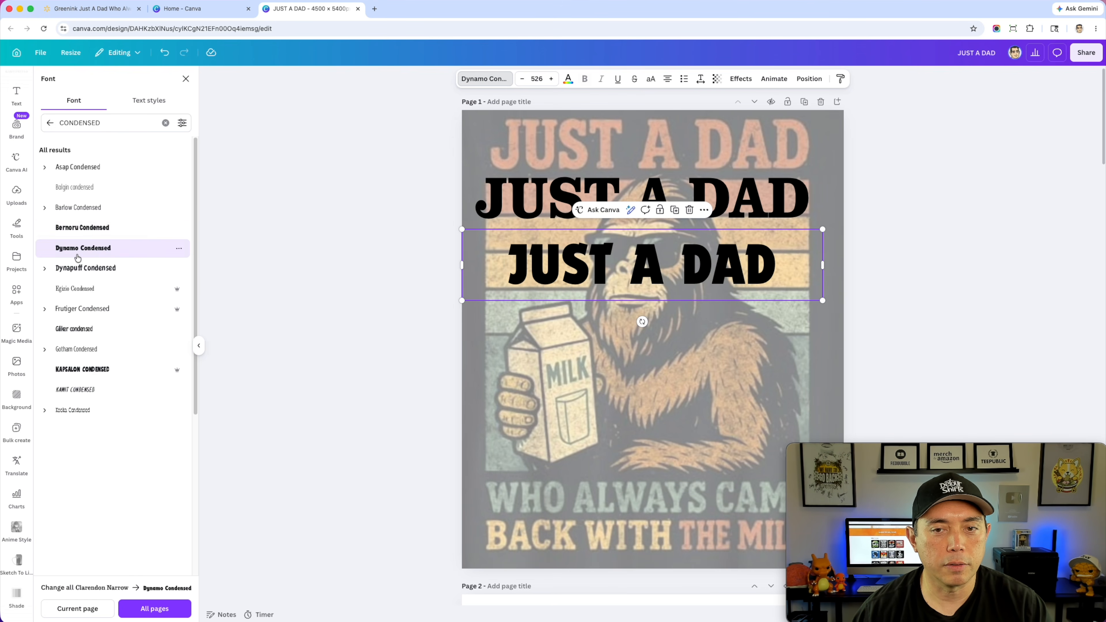
{"action": "left_click", "coordinate": [81, 370]}
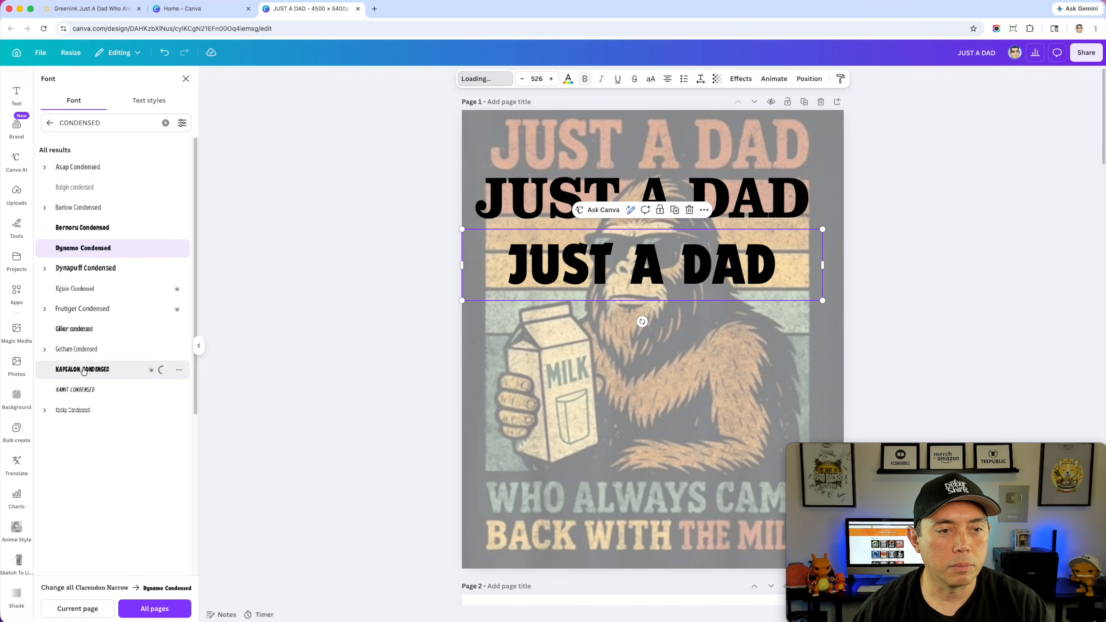
{"action": "left_click", "coordinate": [74, 329]}
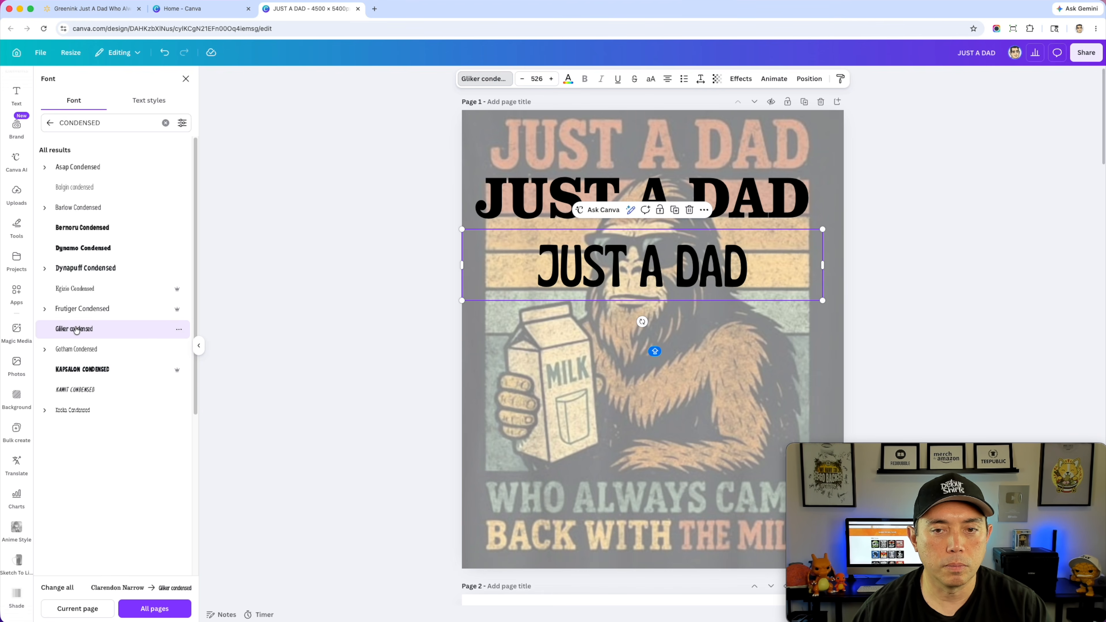
{"action": "left_click", "coordinate": [75, 410]}
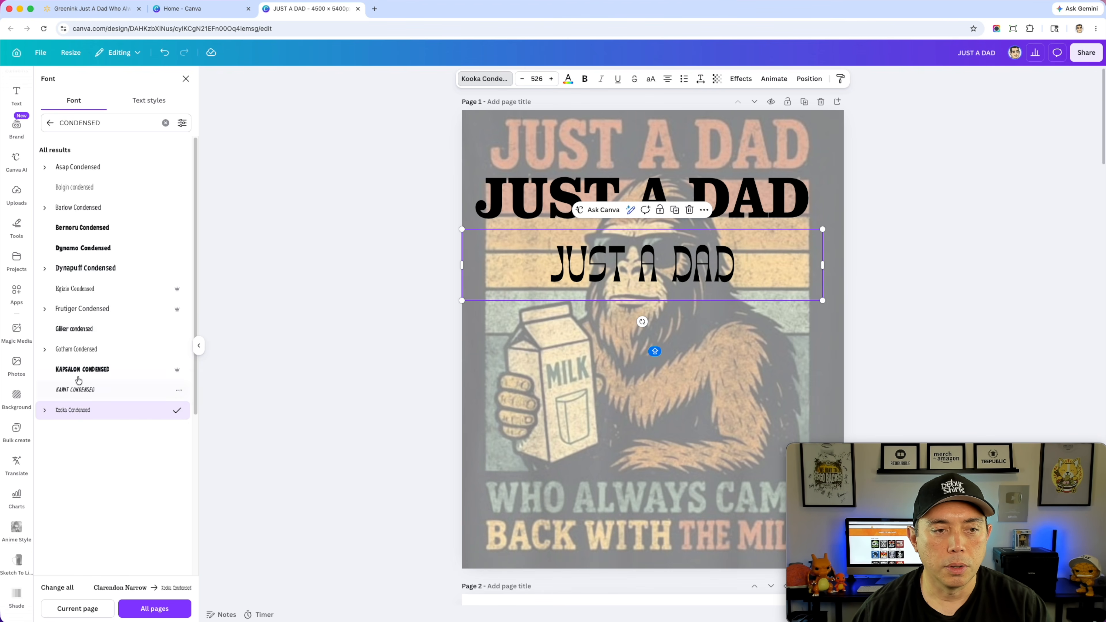
- Try Frutiger, Dynapuff, Bernoru, Asap and Barlow Condensed on the lower JUST A DAD heading
{"action": "left_click", "coordinate": [69, 309]}
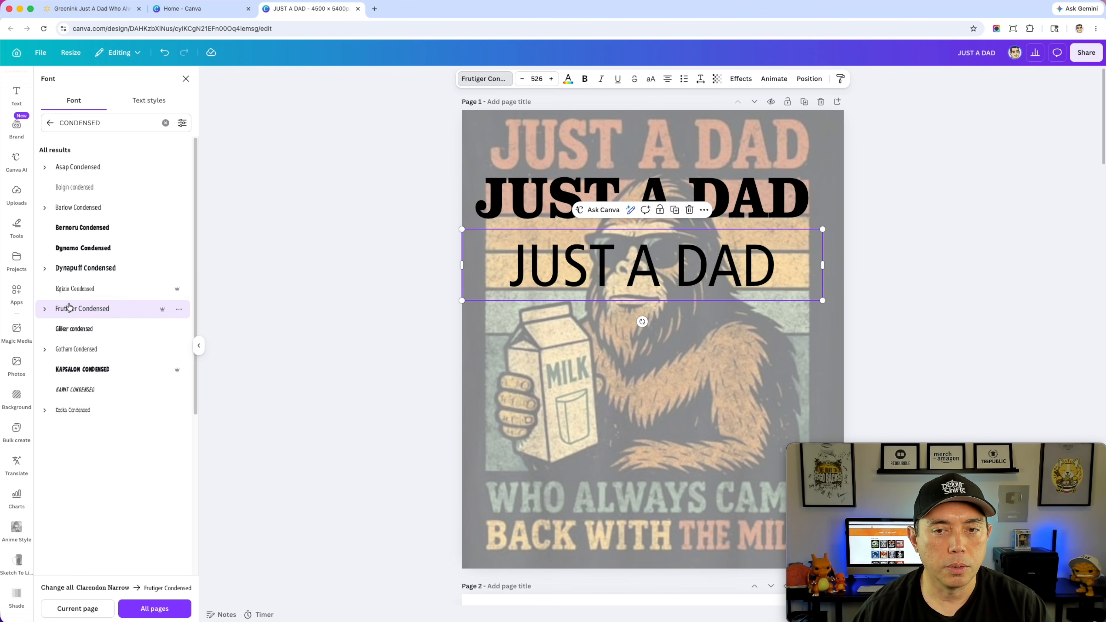
{"action": "left_click", "coordinate": [69, 270]}
{"action": "left_click", "coordinate": [68, 226]}
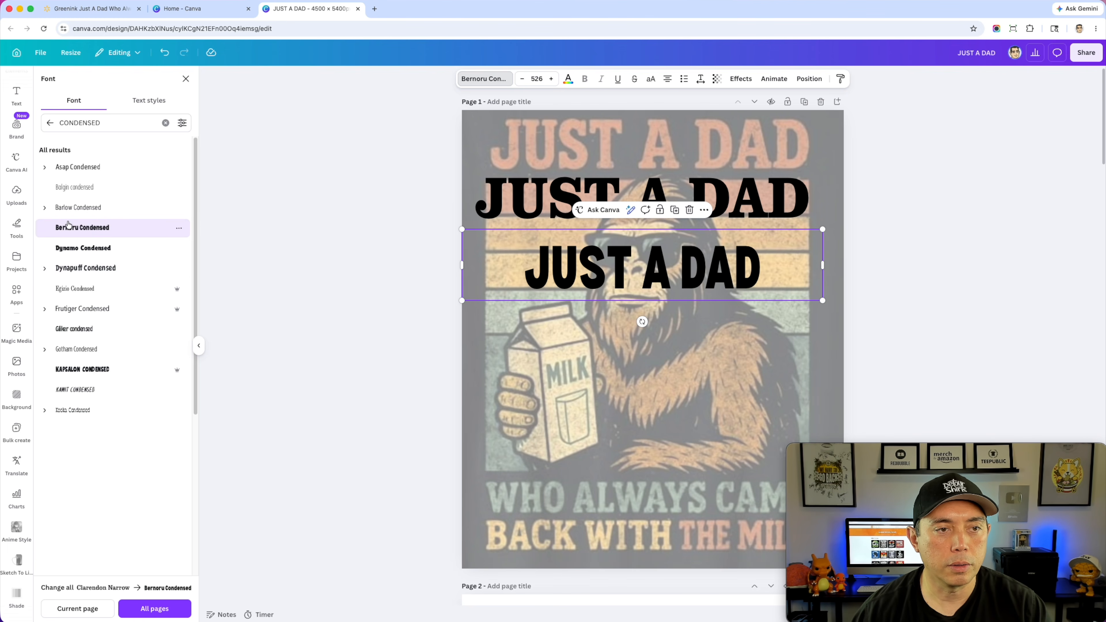
{"action": "left_click", "coordinate": [68, 170]}
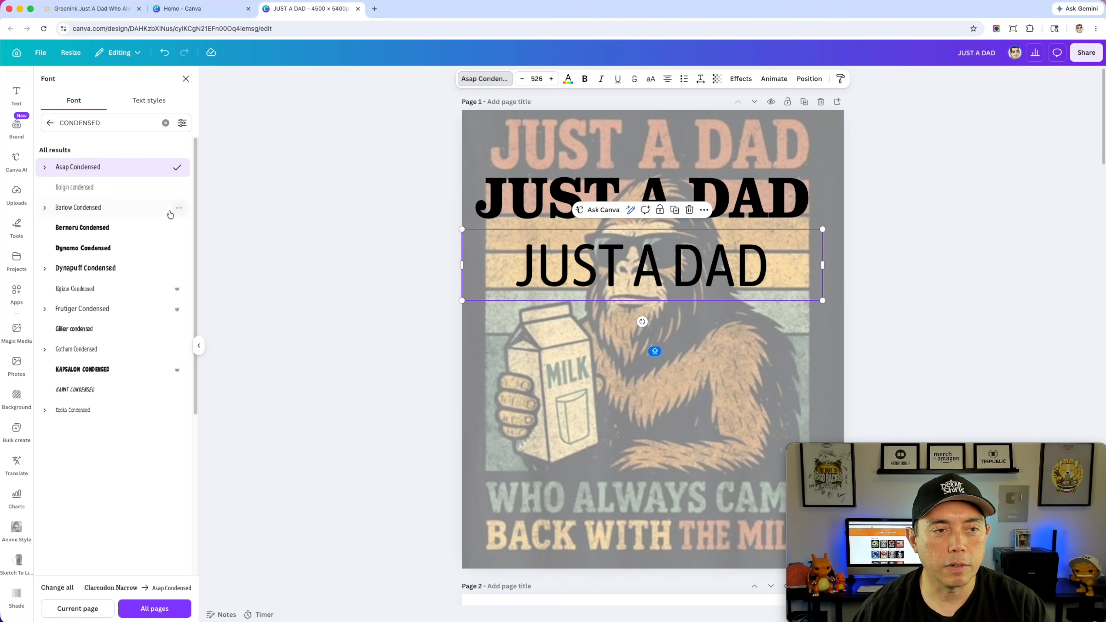
{"action": "left_click", "coordinate": [89, 211]}
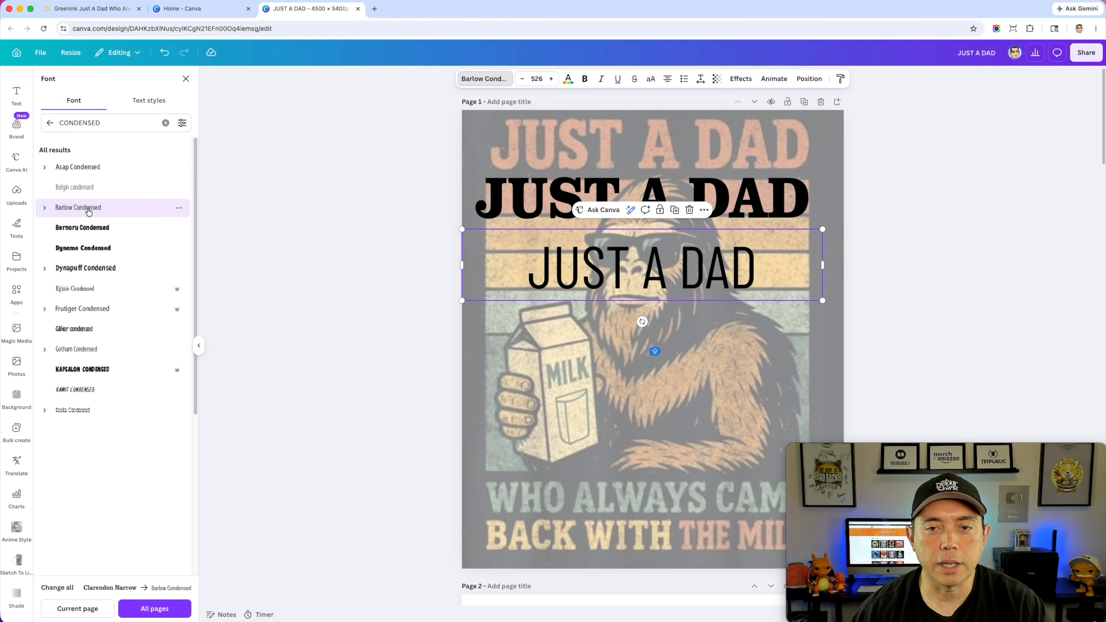
- Set the lower heading in Bernoru Condensed, scale it to about size 703 against the reference heading, and place it below the Clarendon Narrow one
{"action": "left_click", "coordinate": [67, 230]}
{"action": "left_click_drag", "start_coordinate": [822, 265], "coordinate": [809, 329]}
{"action": "left_click_drag", "start_coordinate": [733, 302], "coordinate": [741, 164]}
{"action": "left_click_drag", "start_coordinate": [818, 192], "coordinate": [803, 188]}
{"action": "left_click_drag", "start_coordinate": [769, 156], "coordinate": [773, 310]}
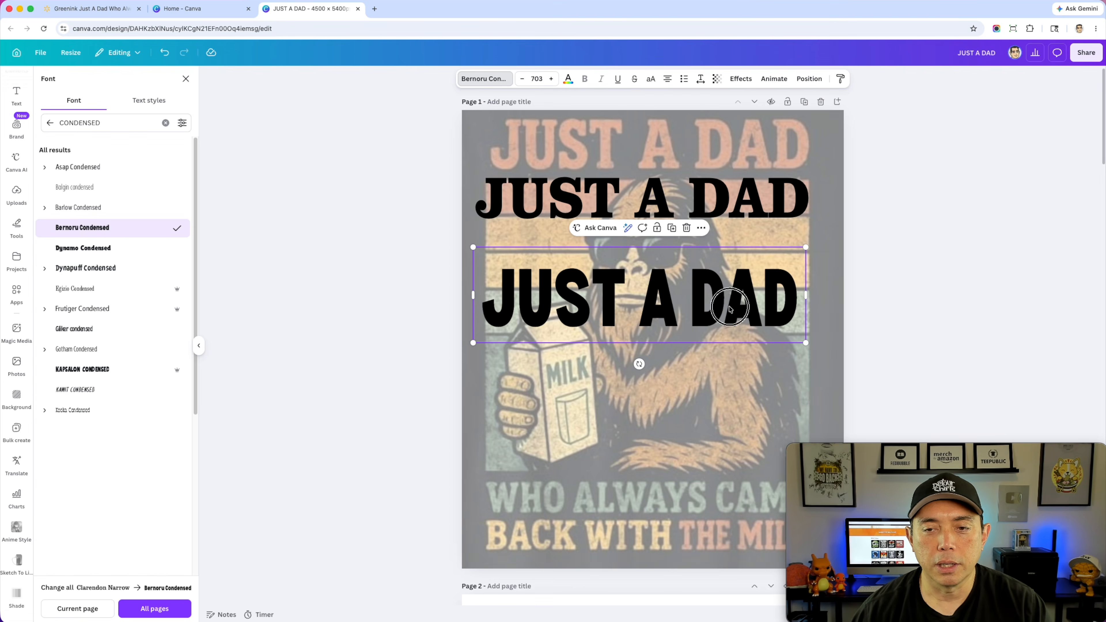
- Delete the Bernoru Condensed heading and move the Clarendon Narrow JUST A DAD onto the reference heading
{"action": "double_click", "coordinate": [733, 308]}
{"action": "left_click", "coordinate": [792, 285]}
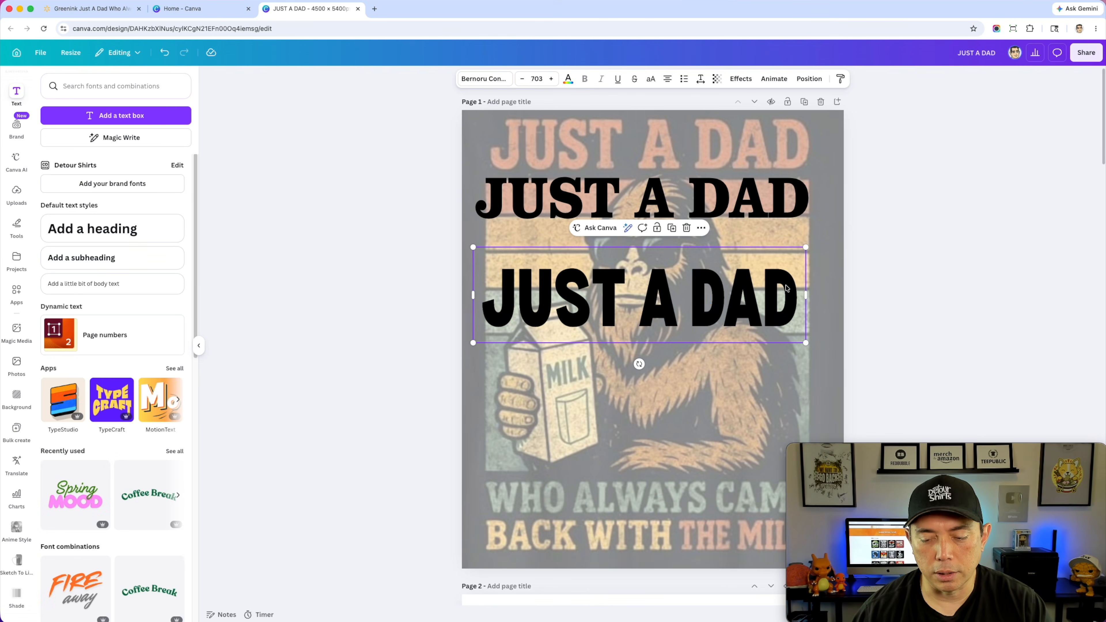
{"action": "key", "text": "Delete"}
{"action": "left_click", "coordinate": [715, 210]}
{"action": "left_click_drag", "start_coordinate": [715, 211], "coordinate": [721, 155]}
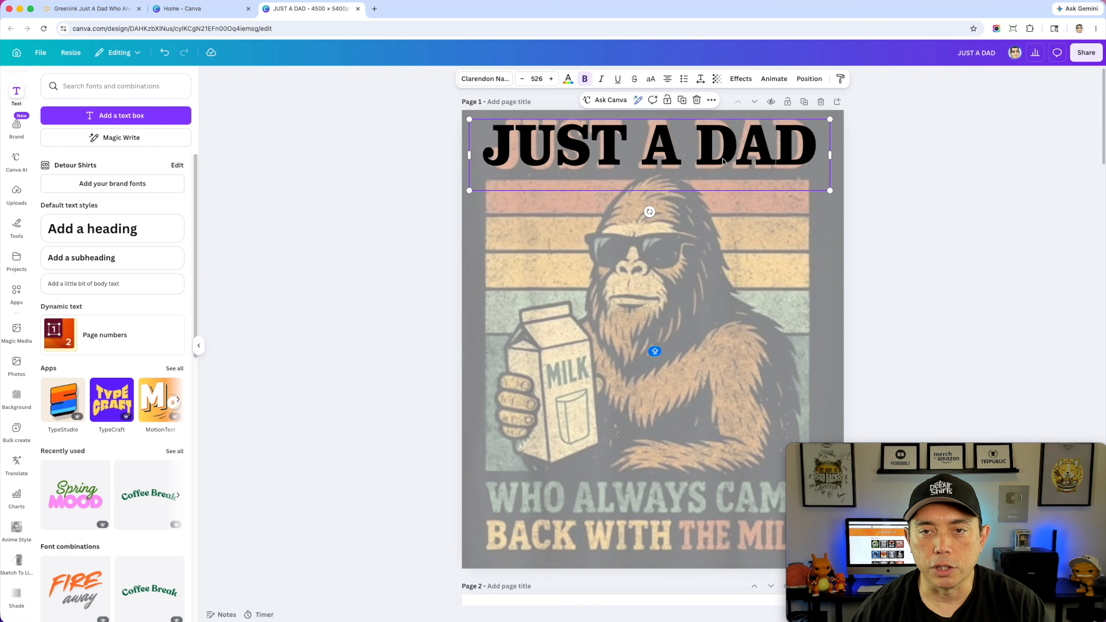
- Copy the heading to the lower part of the page, change its text to WHO ALWAYS CAME, and shrink it to fit one line
{"action": "left_click_drag", "start_coordinate": [722, 155], "coordinate": [719, 433]}
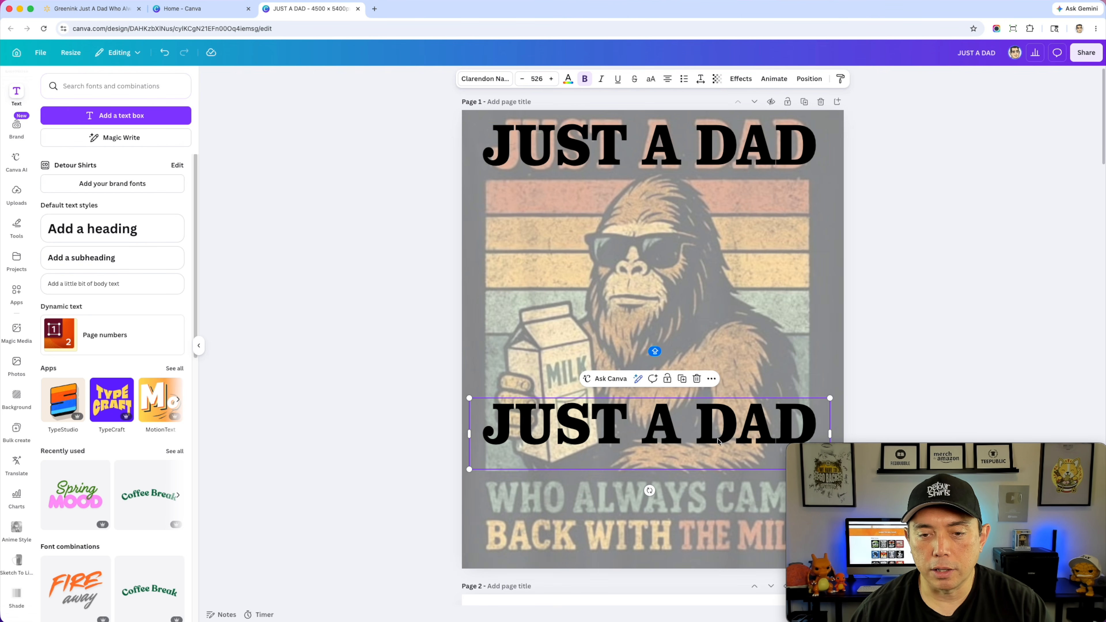
{"action": "double_click", "coordinate": [637, 427]}
{"action": "type", "text": "WH"}
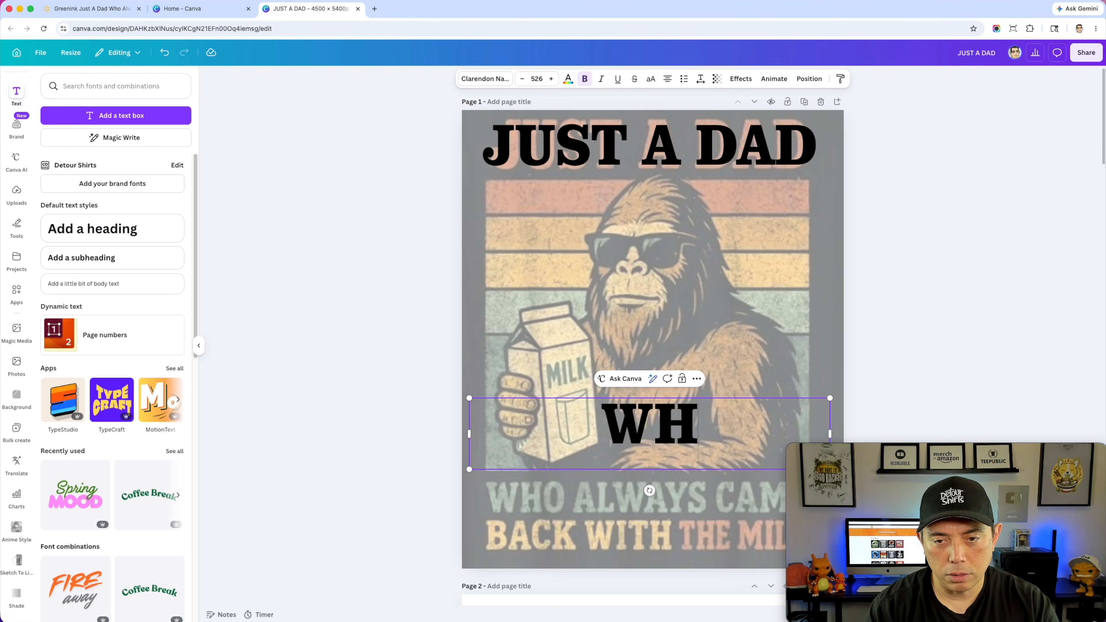
{"action": "type", "text": "O ALWAY"}
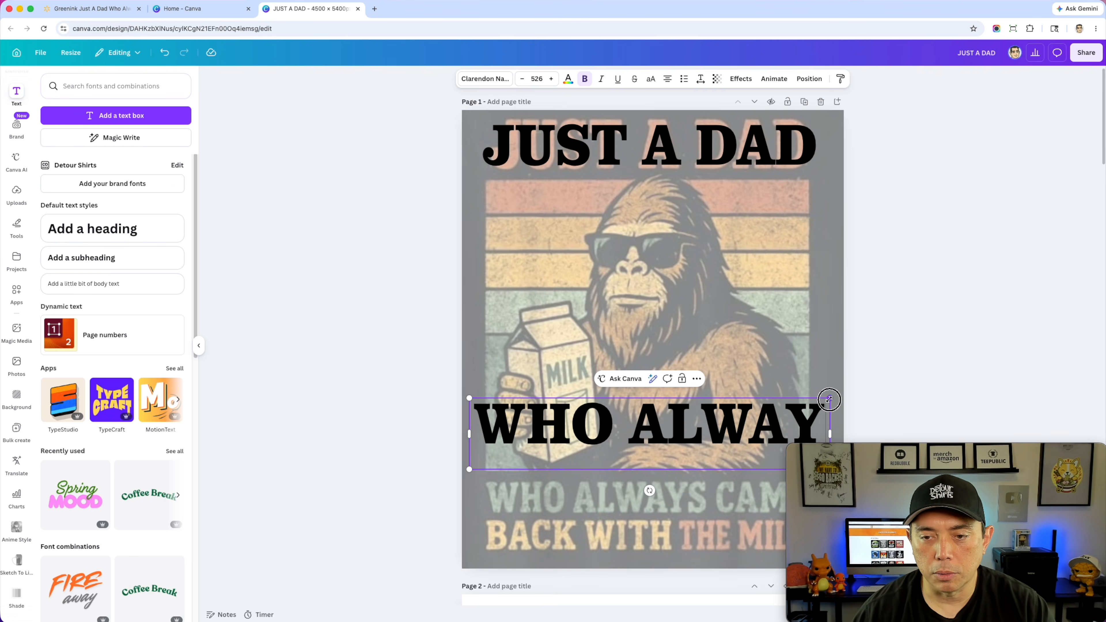
{"action": "left_click_drag", "start_coordinate": [829, 398], "coordinate": [684, 418]}
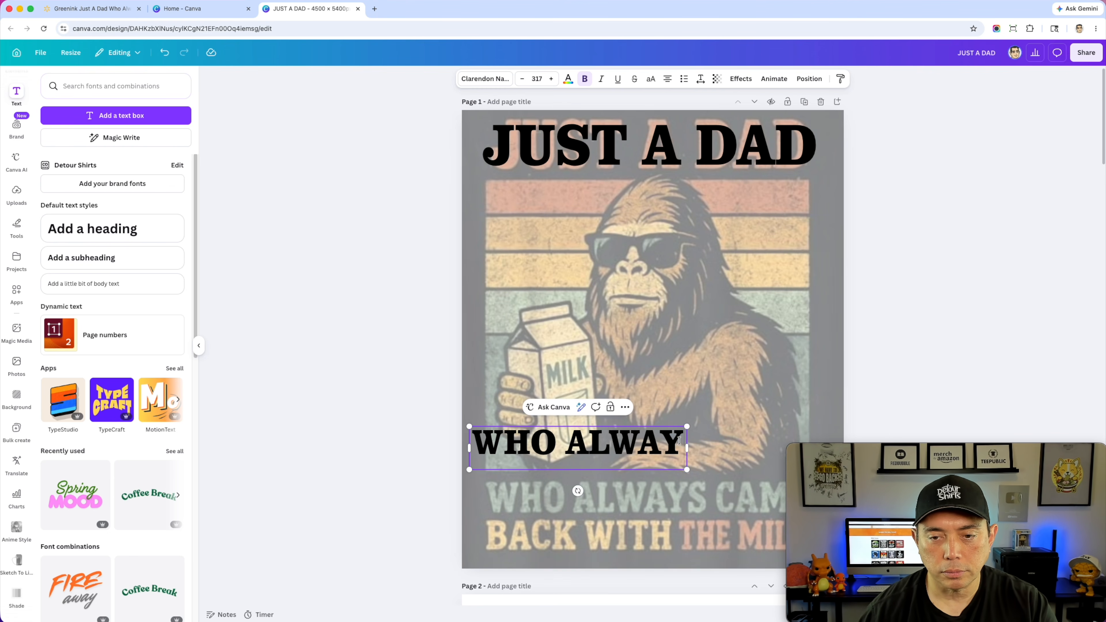
{"action": "left_click", "coordinate": [679, 440]}
{"action": "type", "text": "S"}
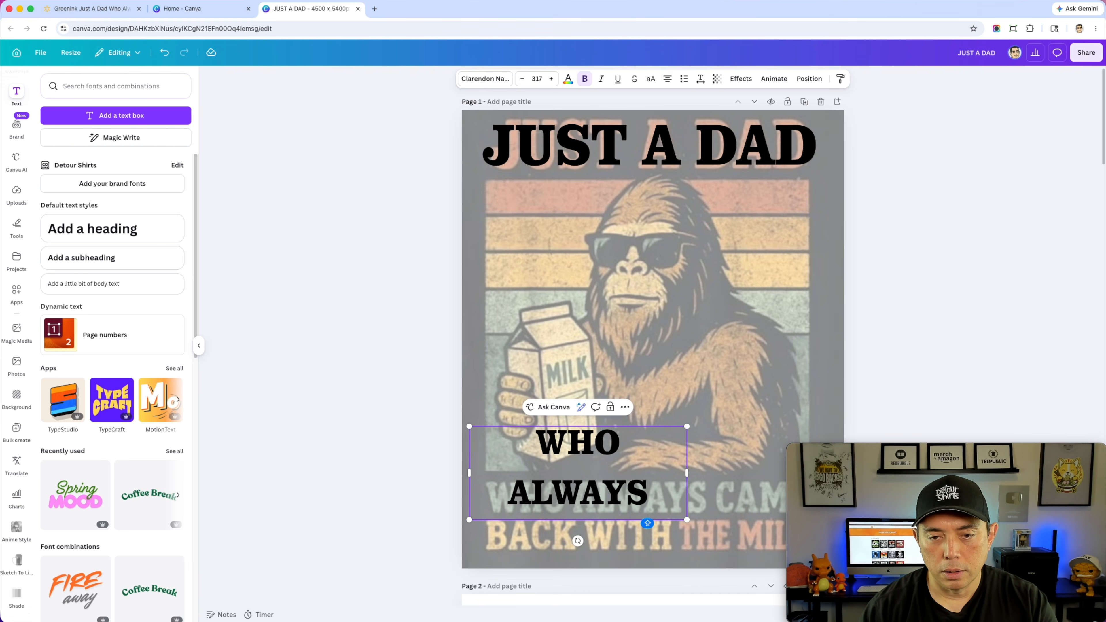
{"action": "type", "text": " CAME"}
{"action": "left_click", "coordinate": [716, 470]}
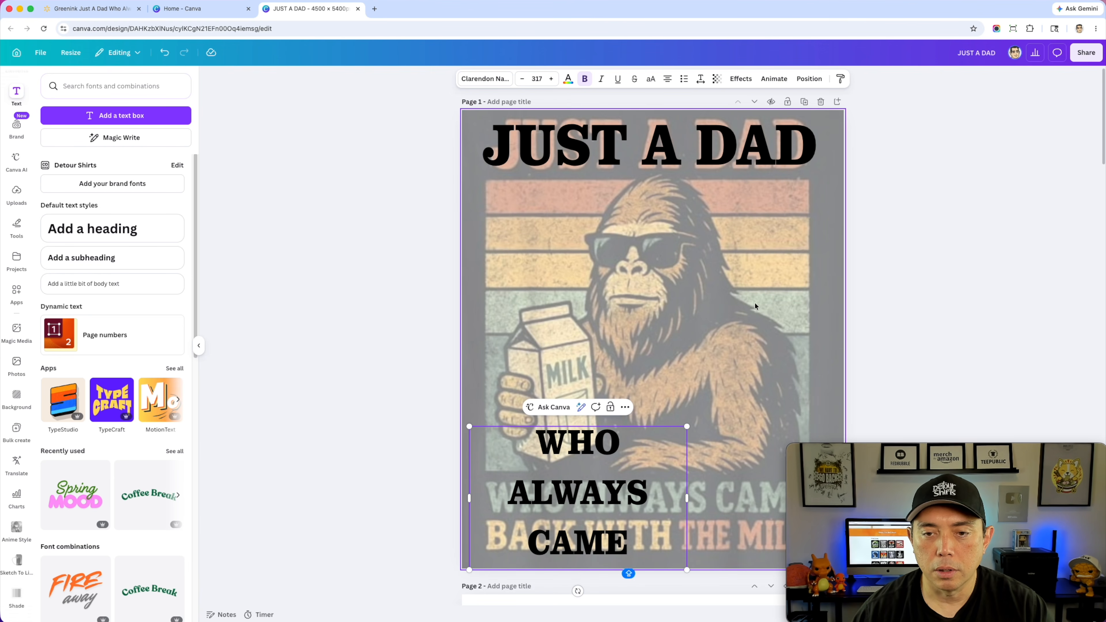
{"action": "left_click", "coordinate": [621, 489]}
{"action": "left_click_drag", "start_coordinate": [690, 498], "coordinate": [830, 457]}
- Duplicate the WHO ALWAYS CAME line below itself and replace the copy's text with BACK WITH THE MILK on one line at size 307
{"action": "left_click_drag", "start_coordinate": [736, 439], "coordinate": [735, 377]}
{"action": "left_click_drag", "start_coordinate": [831, 406], "coordinate": [767, 383]}
{"action": "double_click", "coordinate": [767, 383]}
{"action": "type", "text": "BACK"}
{"action": "key", "text": "BackSpace"}
{"action": "type", "text": "CK H"}
{"action": "key", "text": "BackSpace"}
{"action": "type", "text": "WITH THE MILK"}
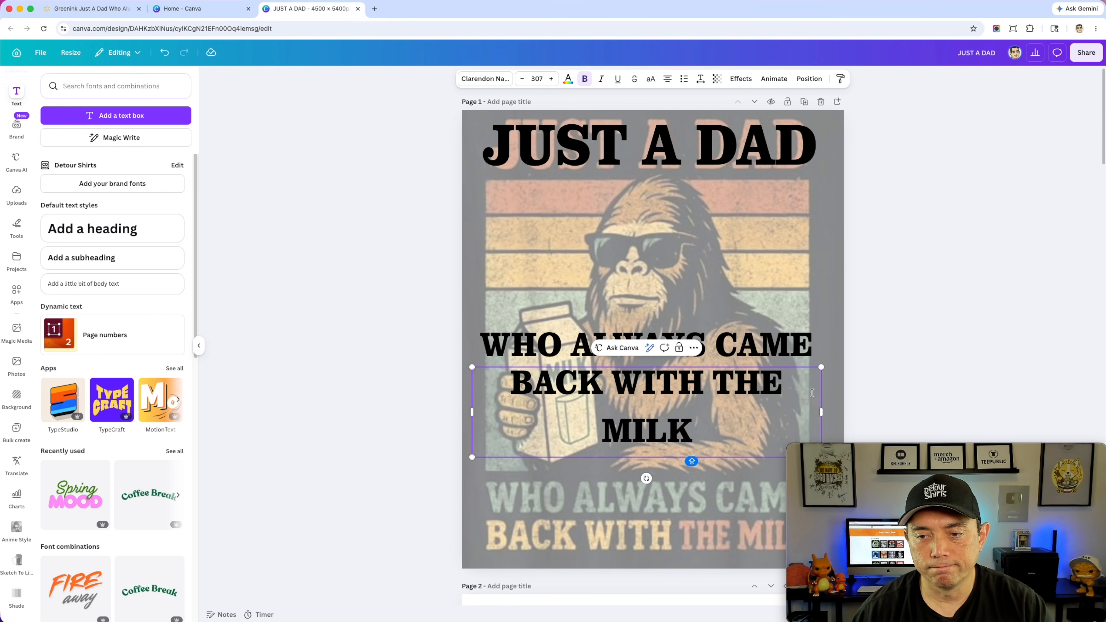
{"action": "left_click_drag", "start_coordinate": [821, 411], "coordinate": [868, 392]}
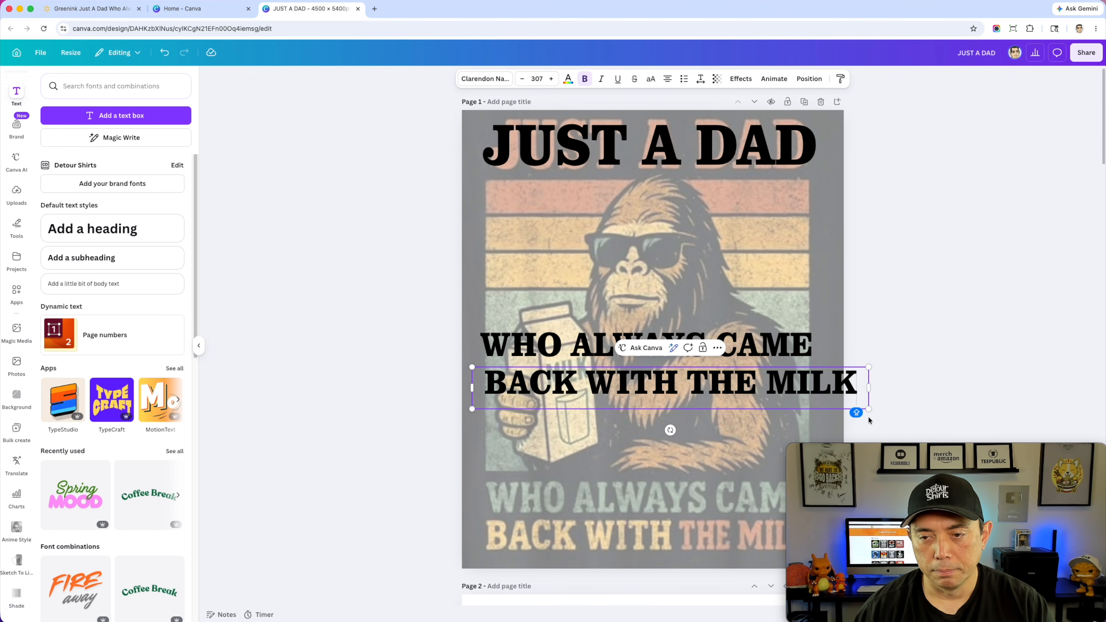
- Shrink the BACK WITH THE MILK line to match the line above, and place both lines over the reference's bottom text
{"action": "left_click", "coordinate": [844, 407]}
{"action": "left_click", "coordinate": [855, 408]}
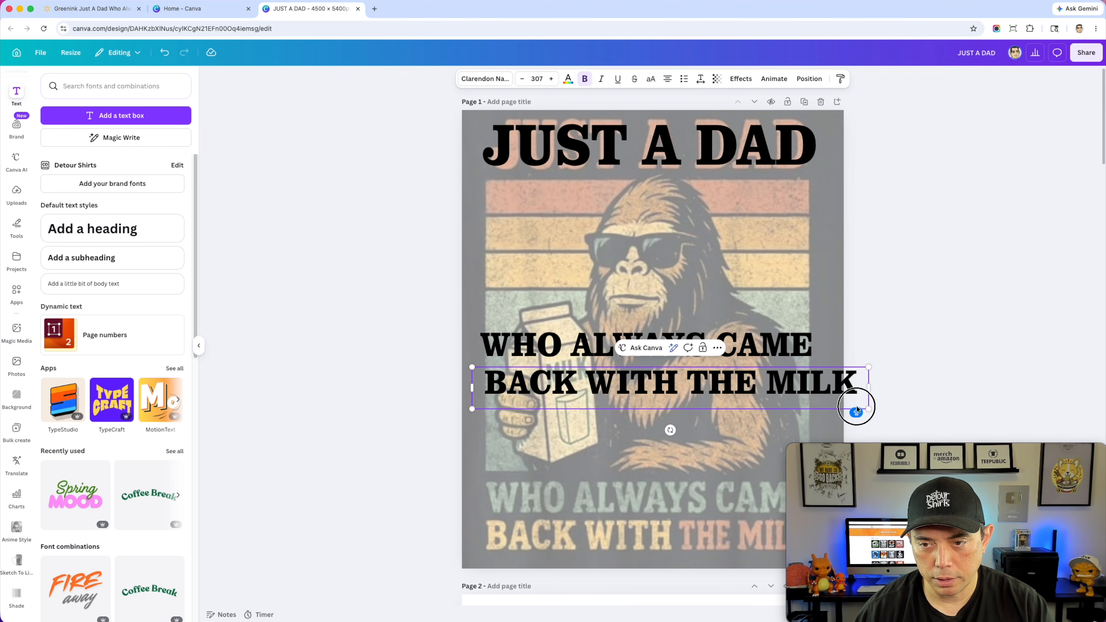
{"action": "left_click_drag", "start_coordinate": [869, 367], "coordinate": [774, 504]}
{"action": "left_click", "coordinate": [775, 350], "text": "shift"}
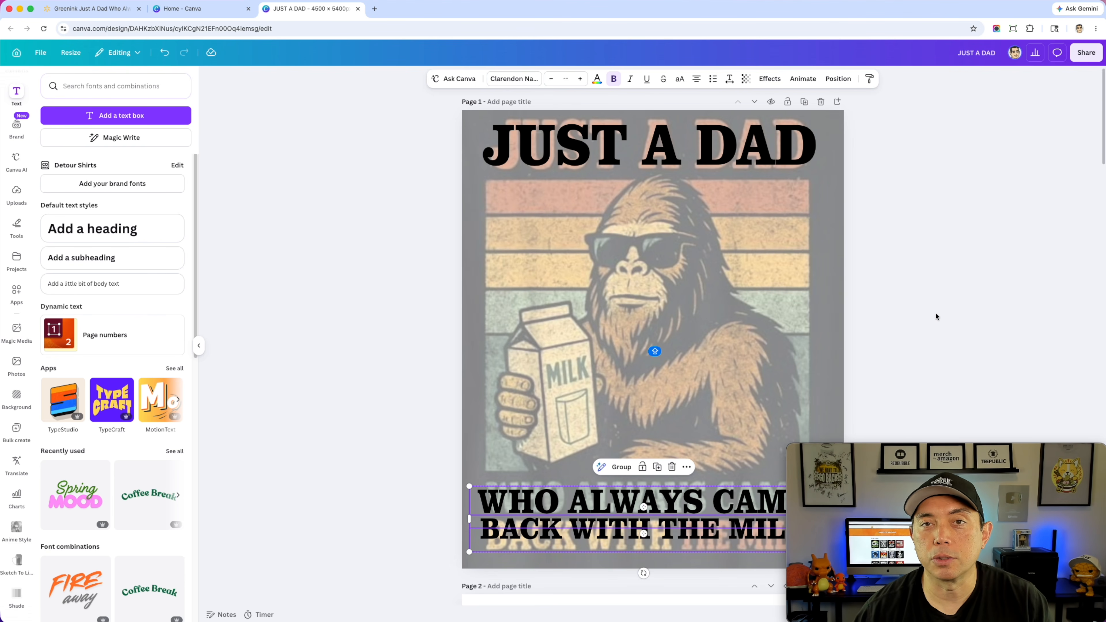
{"action": "left_click", "coordinate": [946, 258]}
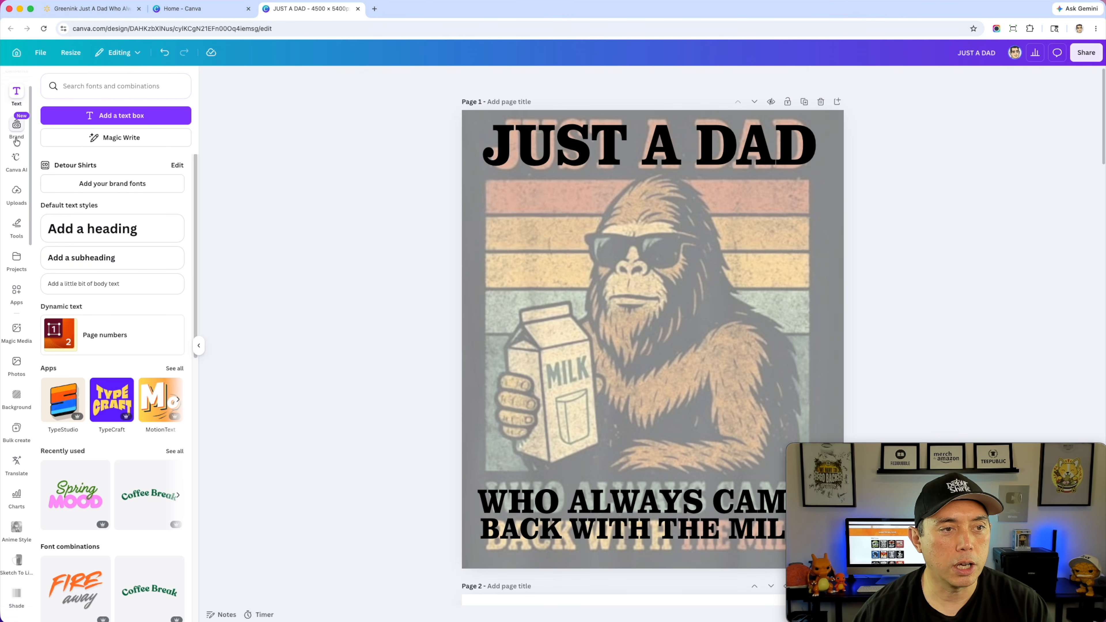
- Add a square shape and reshape it into a wide bar covering the reference's top stripe
{"action": "scroll", "coordinate": [16, 103], "scroll_direction": "up", "scroll_amount": 2}
{"action": "left_click", "coordinate": [16, 117]}
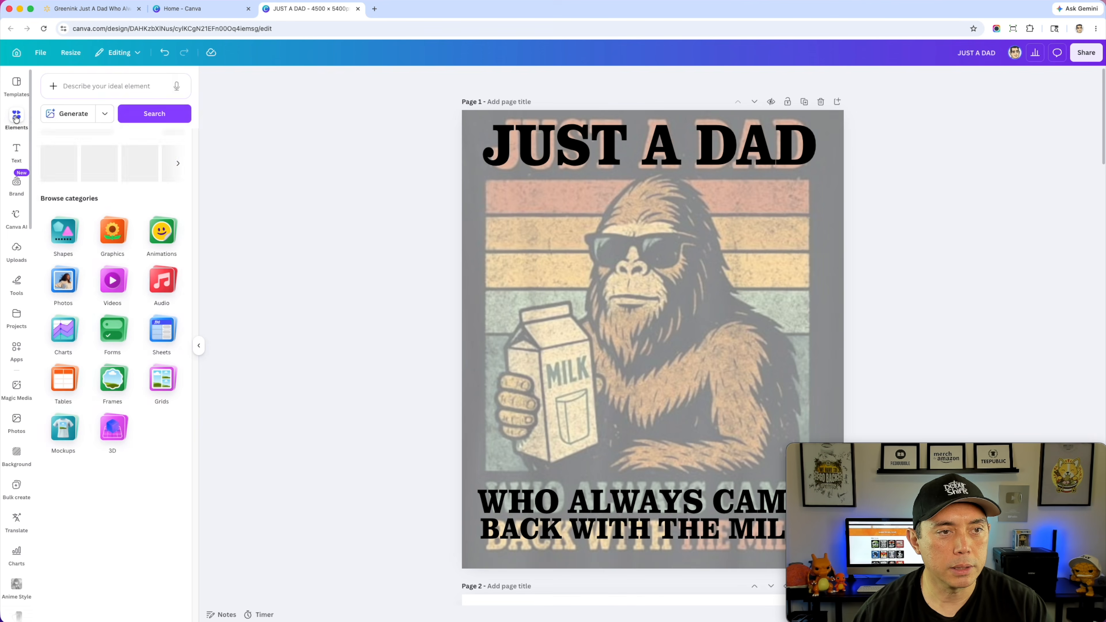
{"action": "left_click", "coordinate": [58, 304]}
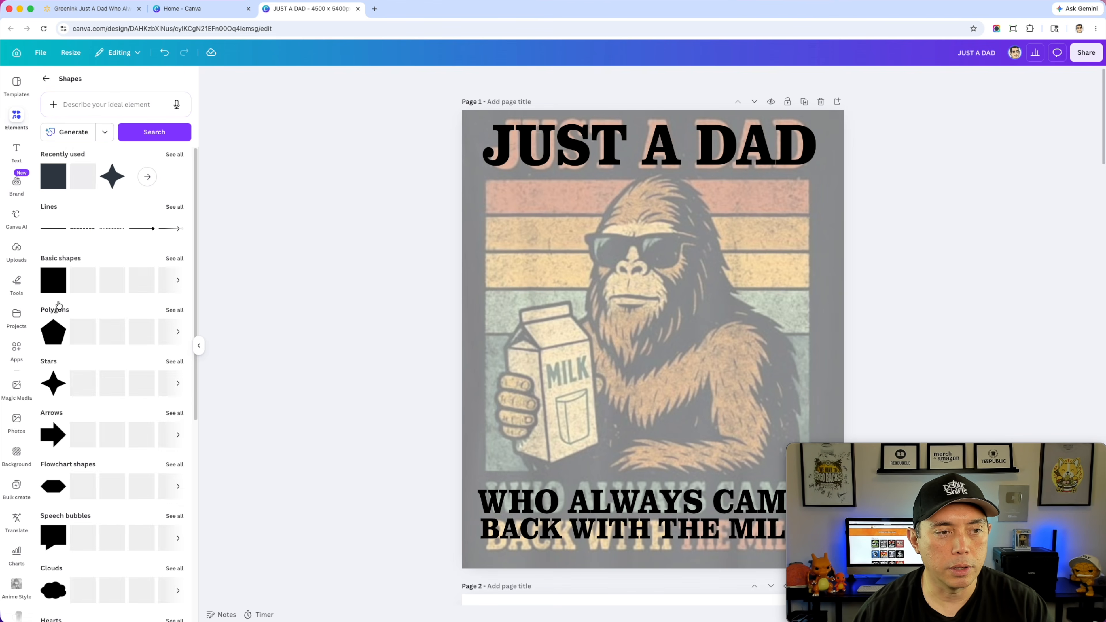
{"action": "left_click", "coordinate": [49, 283]}
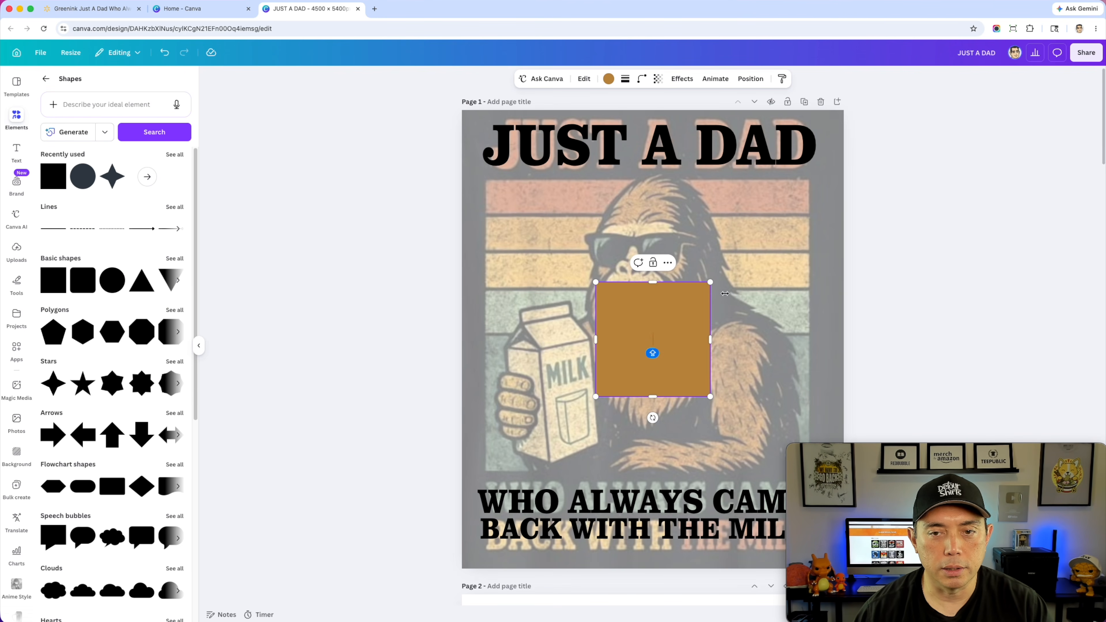
{"action": "left_click_drag", "start_coordinate": [692, 326], "coordinate": [578, 220]}
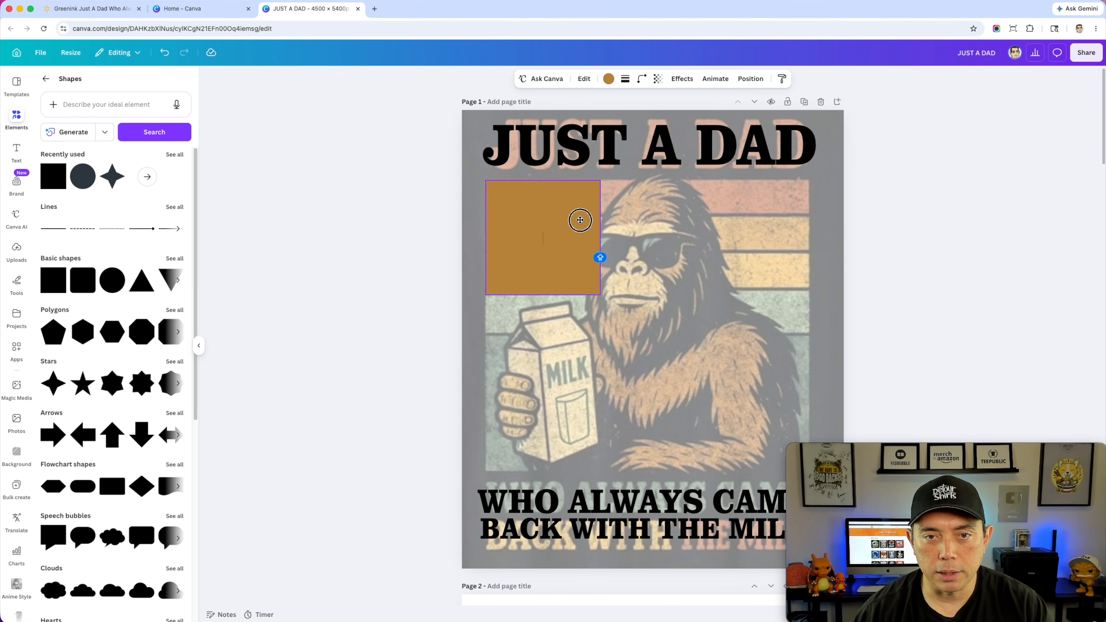
{"action": "left_click_drag", "start_coordinate": [598, 296], "coordinate": [810, 215]}
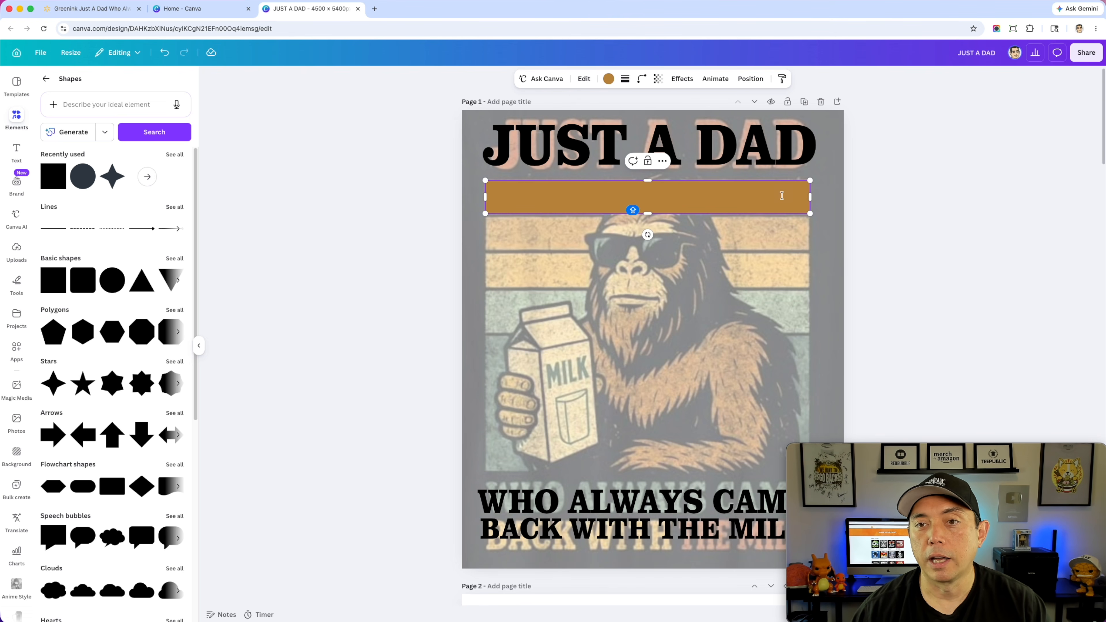
- Fill the bar over the top stripe with black
{"action": "left_click", "coordinate": [835, 182]}
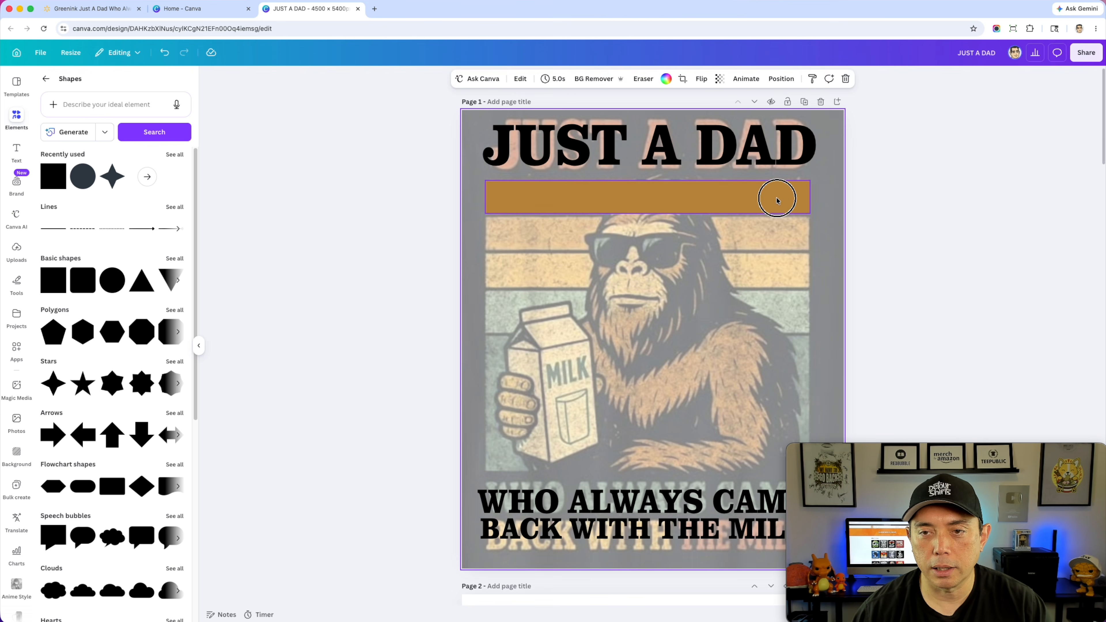
{"action": "left_click", "coordinate": [776, 199]}
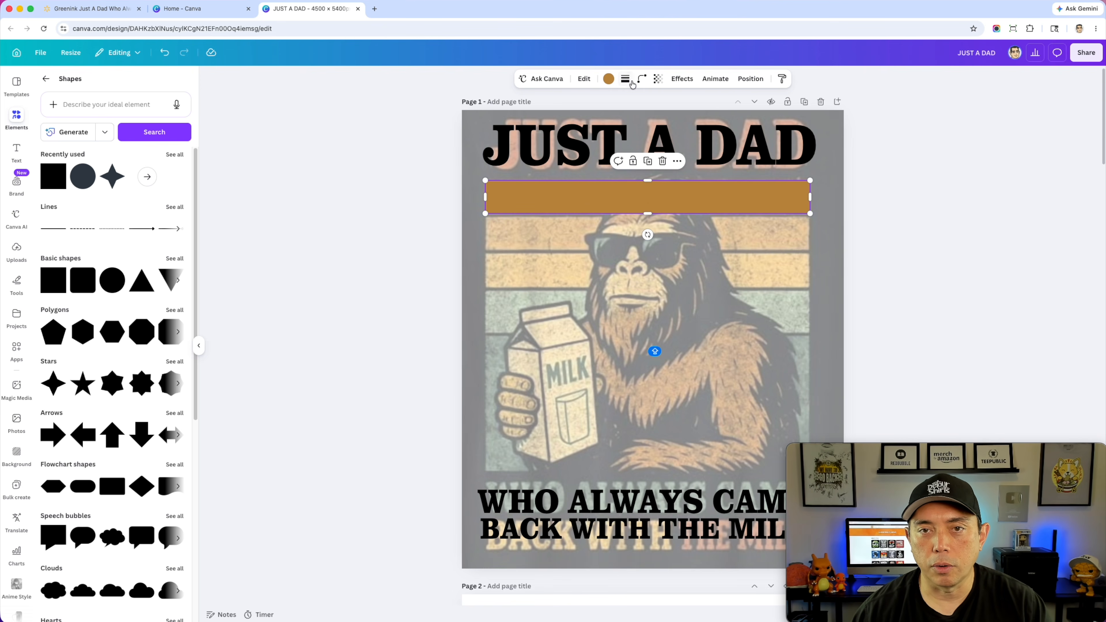
{"action": "left_click", "coordinate": [614, 80]}
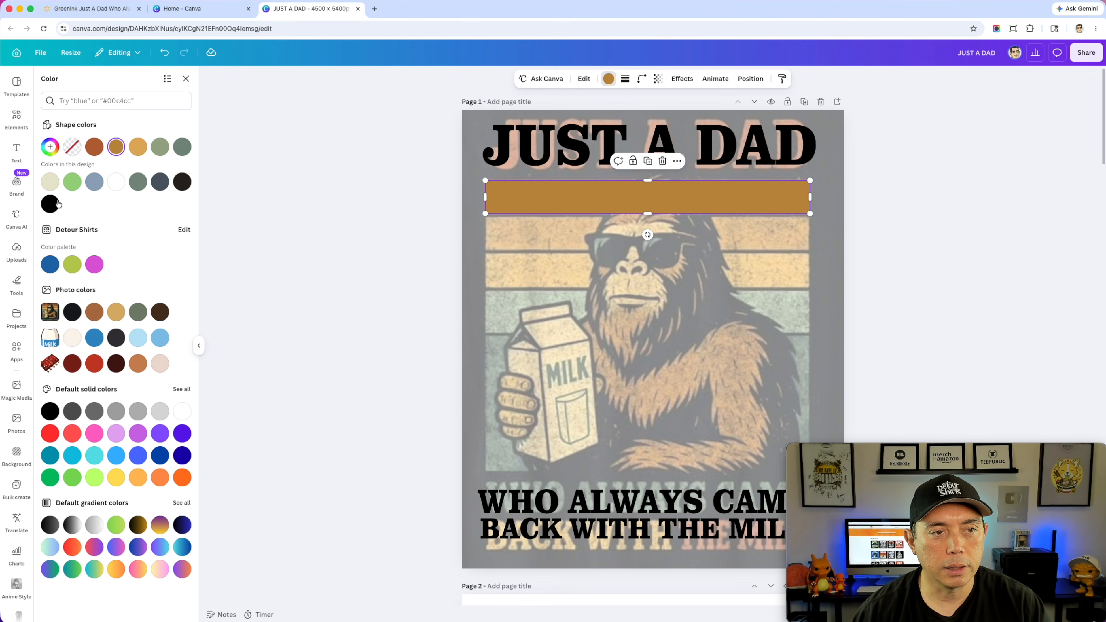
{"action": "left_click", "coordinate": [50, 204]}
- Duplicate the black bar over the stripes below, and stretch the fifth bar down to the reference picture's lower edge
{"action": "left_click_drag", "start_coordinate": [778, 201], "coordinate": [776, 322]}
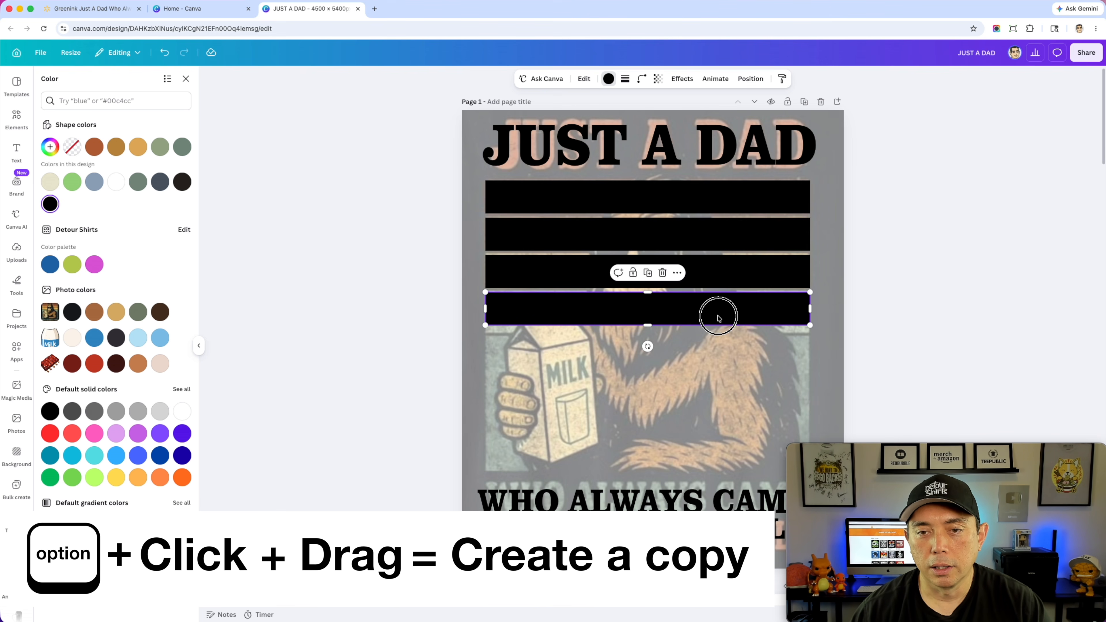
{"action": "left_click_drag", "start_coordinate": [718, 318], "coordinate": [722, 351]}
{"action": "left_click_drag", "start_coordinate": [647, 361], "coordinate": [649, 470]}
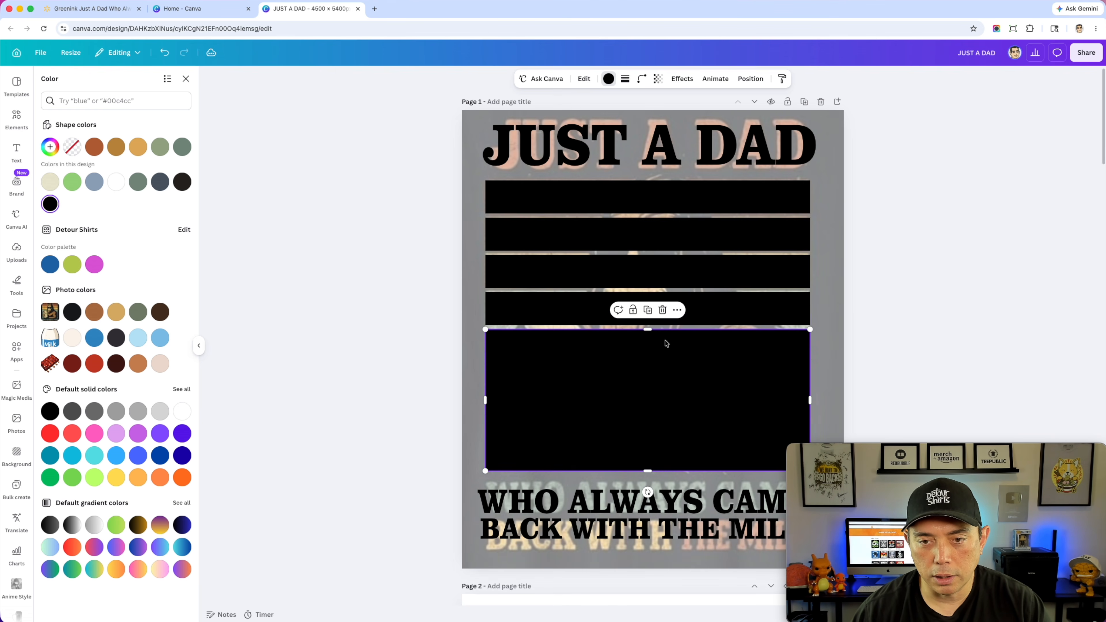
- Delete the fourth black bar directly above the large block
{"action": "left_click", "coordinate": [692, 317]}
{"action": "mouse_move", "coordinate": [650, 328]}
{"action": "left_mouse_down"}
{"action": "mouse_move", "coordinate": [652, 300]}
{"action": "mouse_move", "coordinate": [652, 315]}
{"action": "left_mouse_up"}
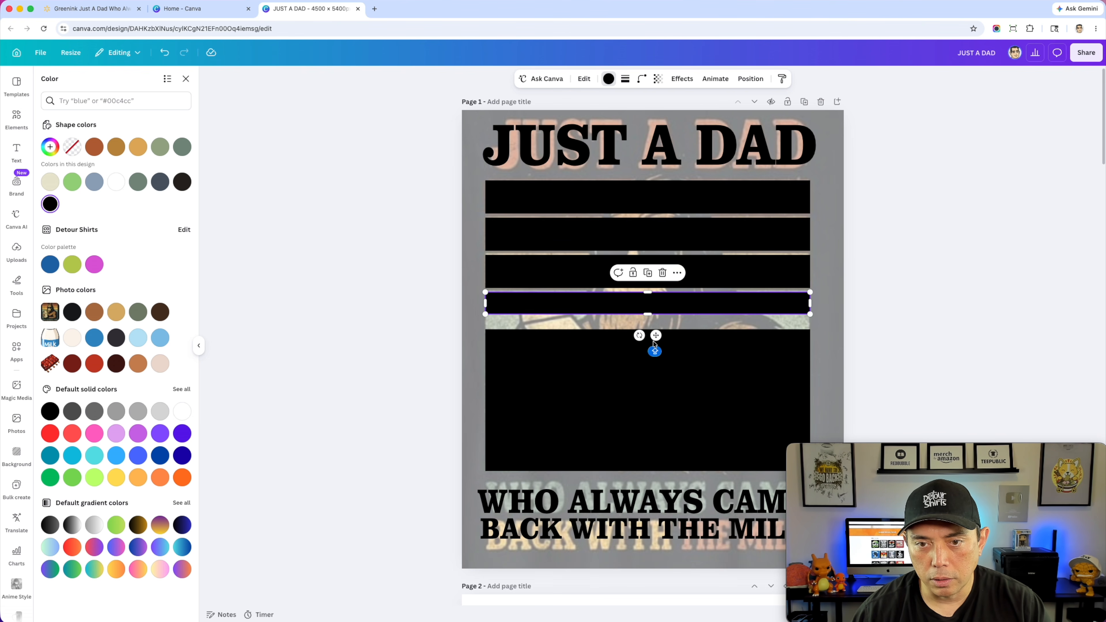
{"action": "mouse_move", "coordinate": [704, 300]}
{"action": "left_mouse_down"}
{"action": "mouse_move", "coordinate": [703, 257]}
{"action": "mouse_move", "coordinate": [707, 306]}
{"action": "left_mouse_up"}
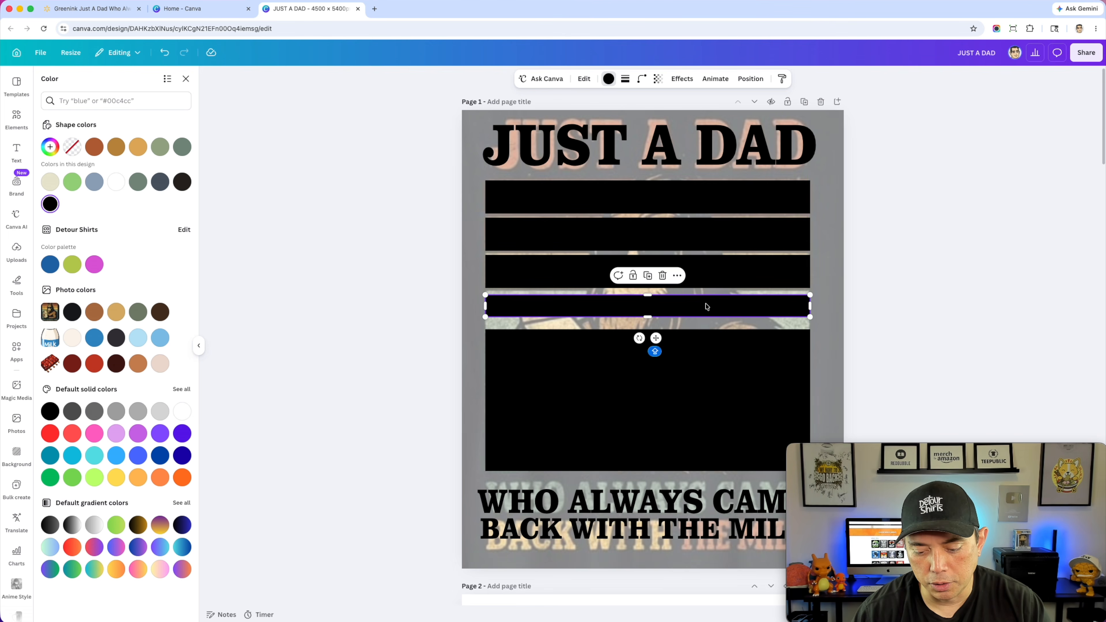
{"action": "key", "text": "Delete"}
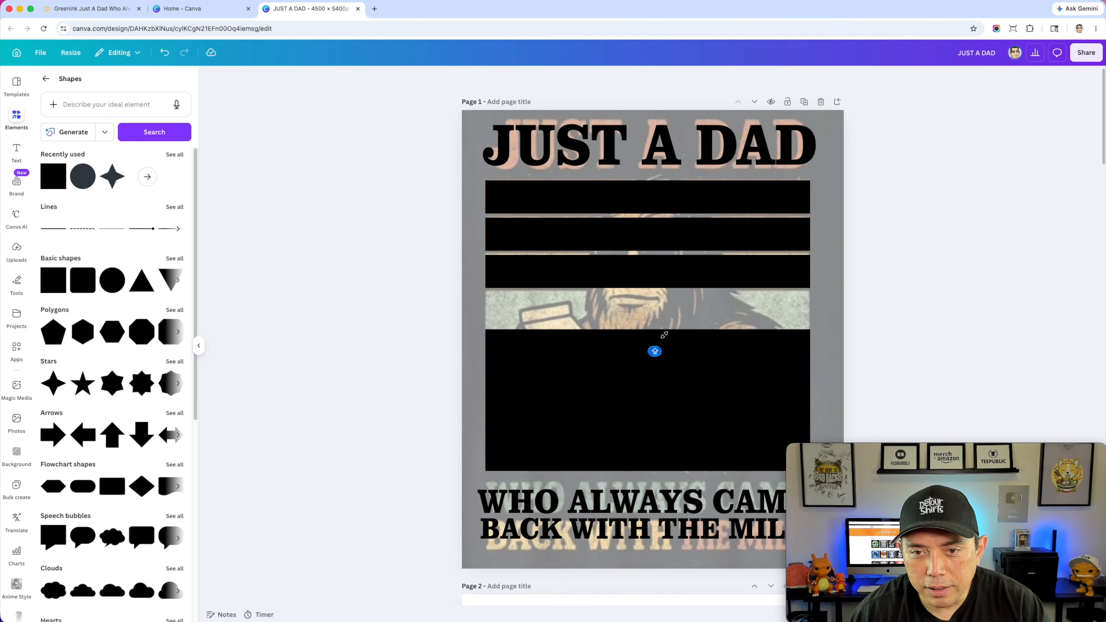
- Lower the large block's top edge slightly and fill the space above with a taller copy of the third bar, leaving thin gaps
{"action": "left_click", "coordinate": [662, 337]}
{"action": "mouse_move", "coordinate": [649, 330]}
{"action": "left_mouse_down"}
{"action": "mouse_move", "coordinate": [653, 376]}
{"action": "mouse_move", "coordinate": [657, 336]}
{"action": "left_mouse_up"}
{"action": "left_click", "coordinate": [690, 271]}
{"action": "left_click_drag", "start_coordinate": [690, 271], "coordinate": [647, 334]}
{"action": "left_click", "coordinate": [831, 237]}
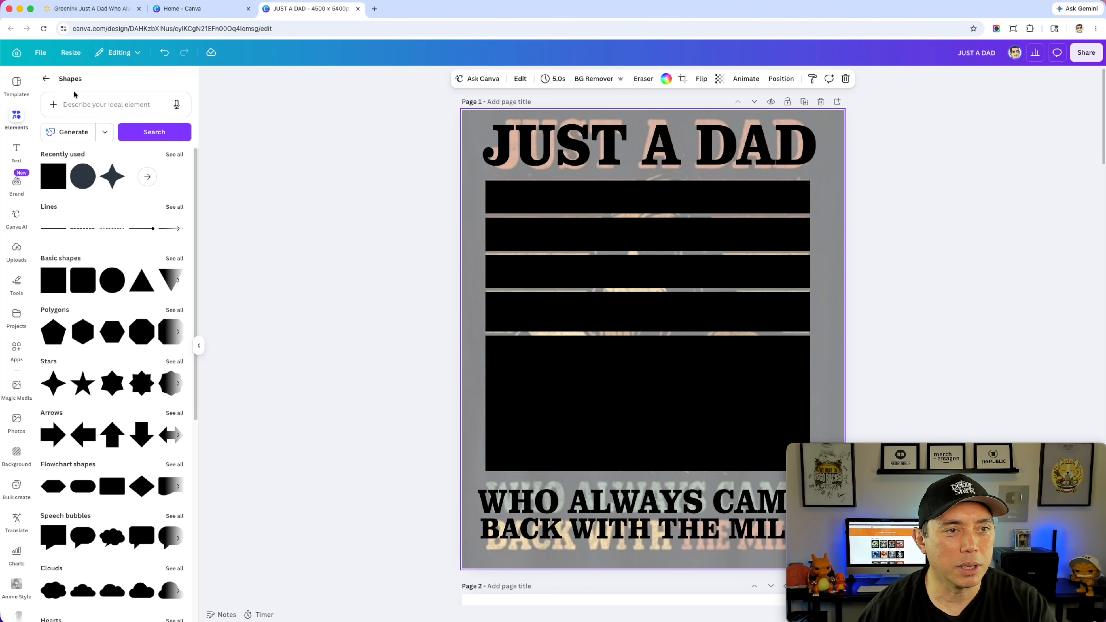
- Search the graphics for BIGFOOT and place the sunglasses-wearing Bigfoot head large over the black bars
{"action": "left_click", "coordinate": [82, 100]}
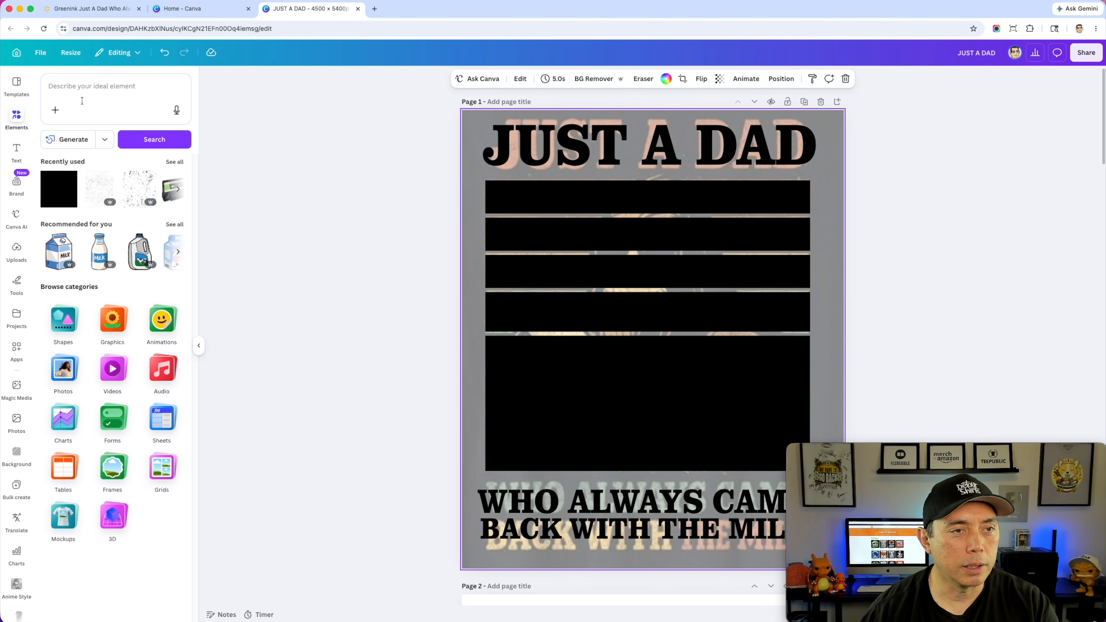
{"action": "type", "text": "BIGFOOT"}
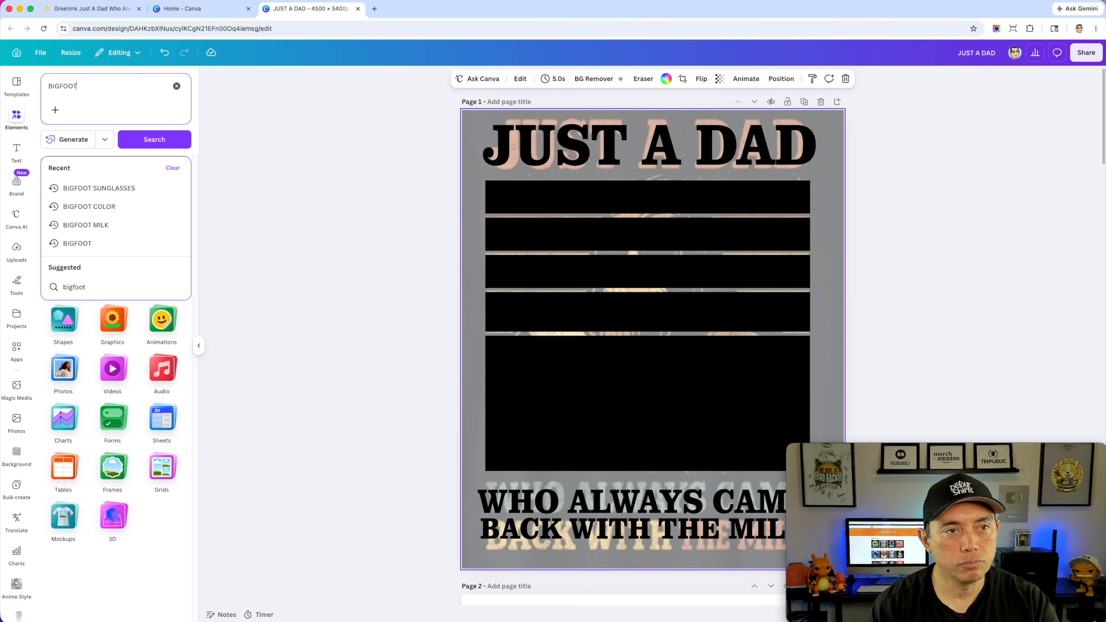
{"action": "key", "text": "Return"}
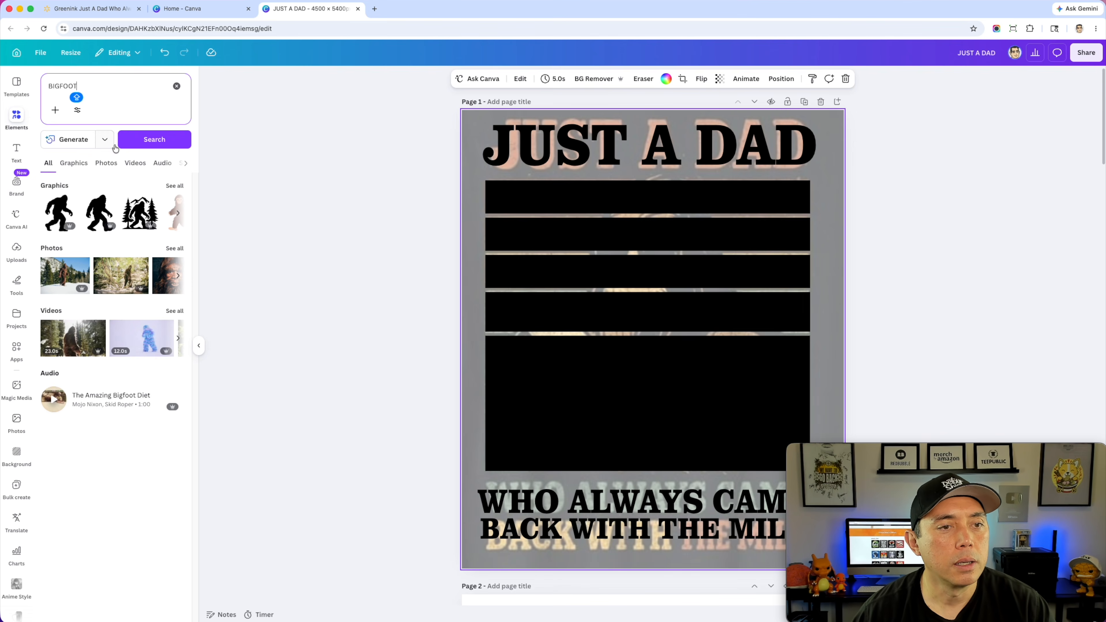
{"action": "left_click", "coordinate": [170, 183]}
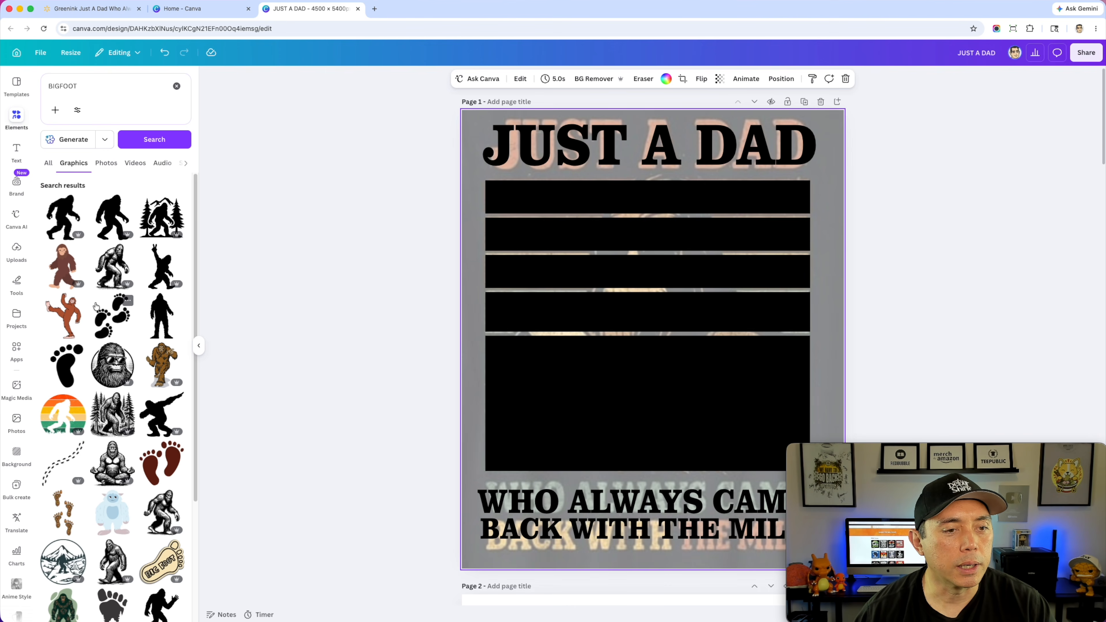
{"action": "left_click", "coordinate": [113, 365]}
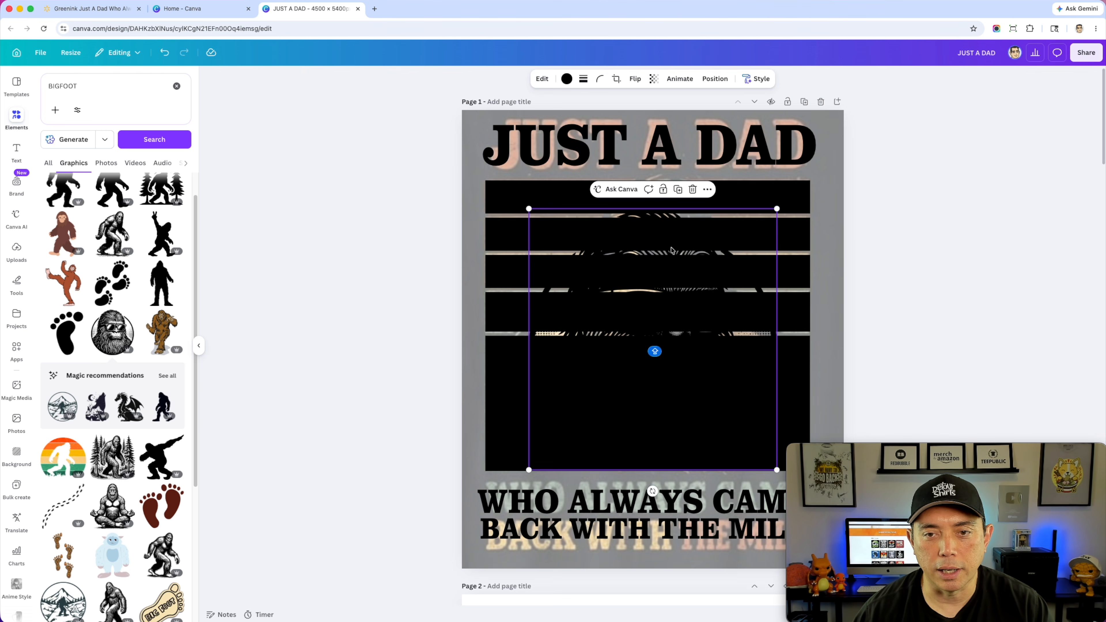
- Recolor the Bigfoot head's black to the grey-green already used in the design
{"action": "left_click", "coordinate": [566, 78]}
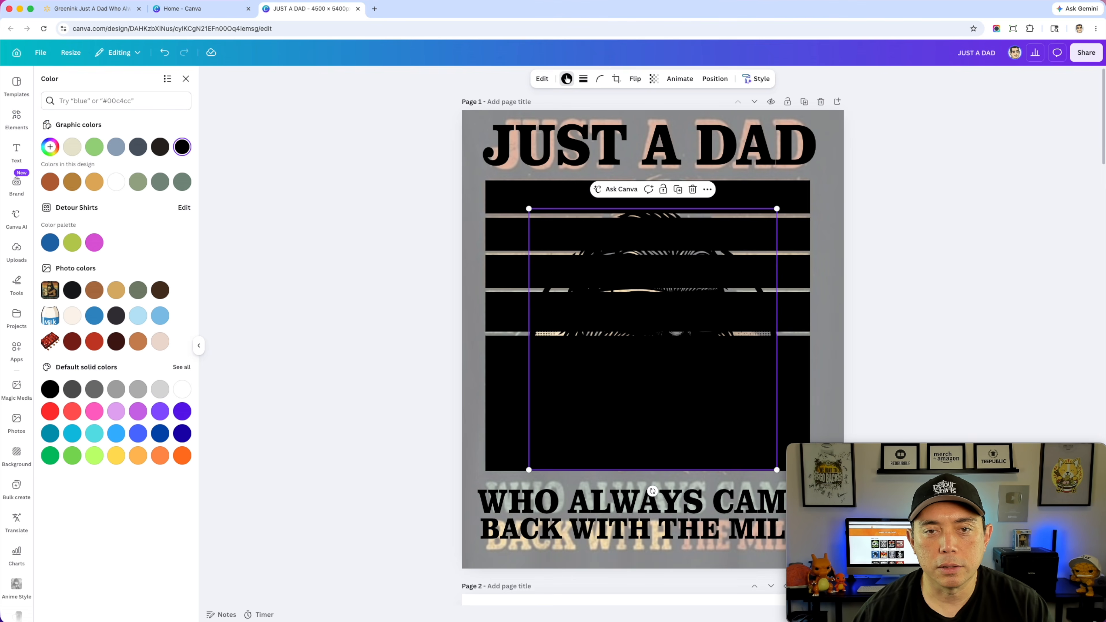
{"action": "left_click", "coordinate": [181, 177]}
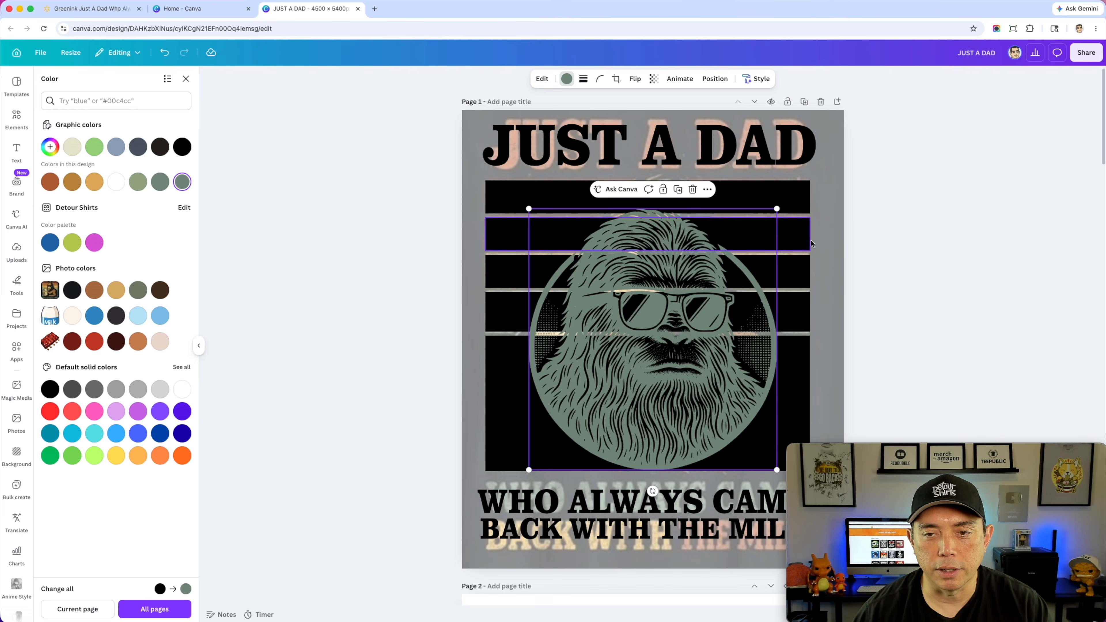
{"action": "left_click", "coordinate": [830, 235]}
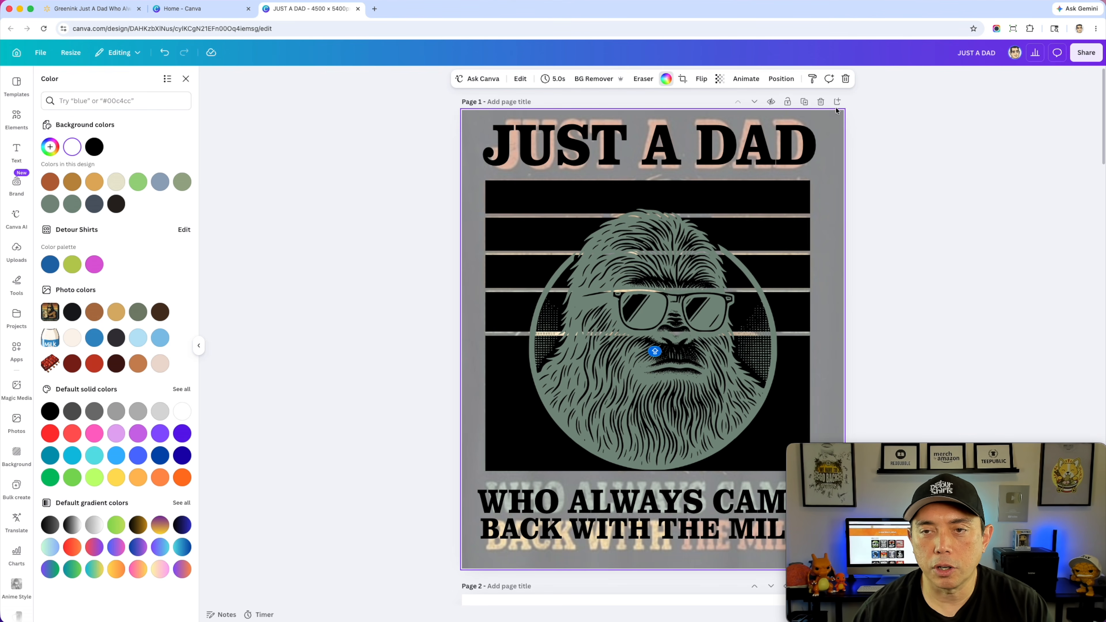
- Duplicate the first page and delete all text, bars and the Bigfoot head from the original page, keeping only its reference background
{"action": "left_click", "coordinate": [803, 102]}
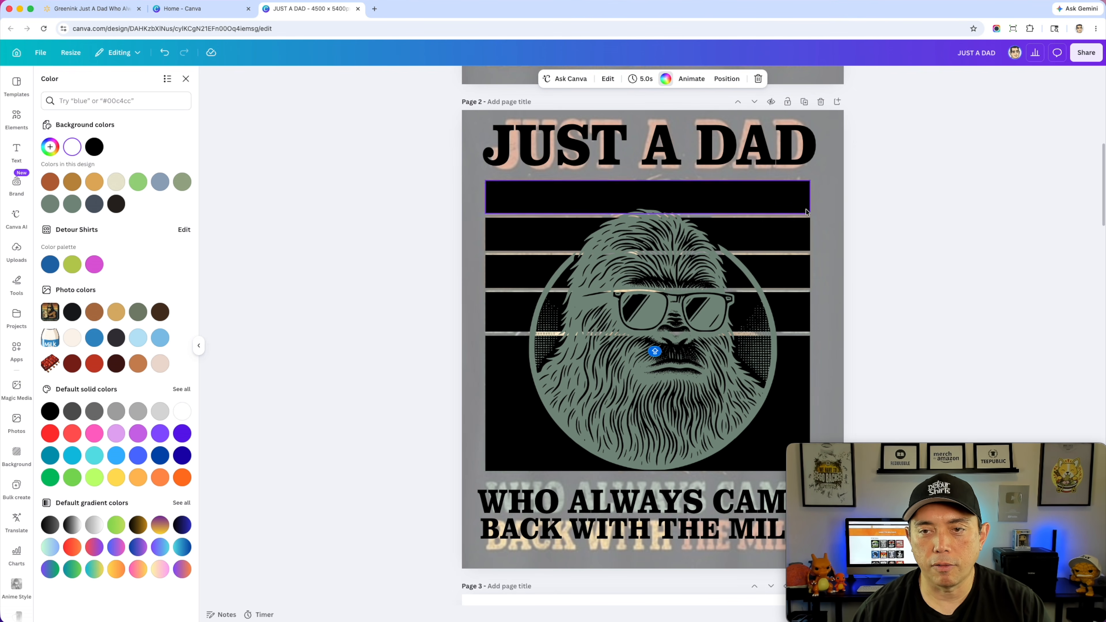
{"action": "scroll", "coordinate": [801, 265], "scroll_direction": "up", "scroll_amount": 5}
{"action": "scroll", "coordinate": [799, 246], "scroll_direction": "up", "scroll_amount": 5}
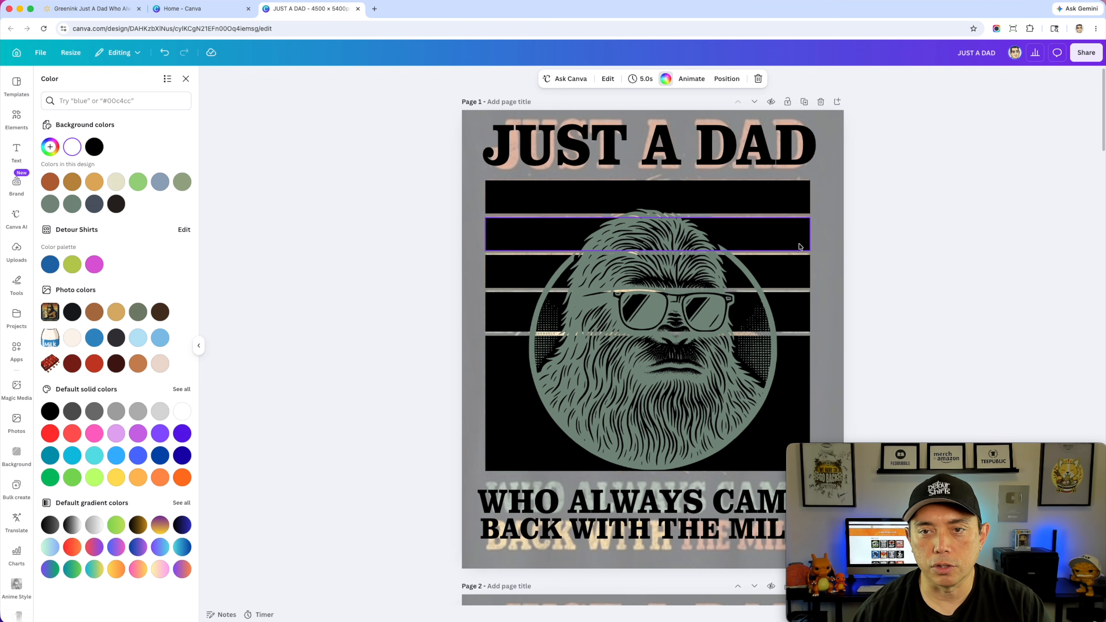
{"action": "left_click", "coordinate": [398, 117]}
{"action": "left_click_drag", "start_coordinate": [398, 118], "coordinate": [737, 550]}
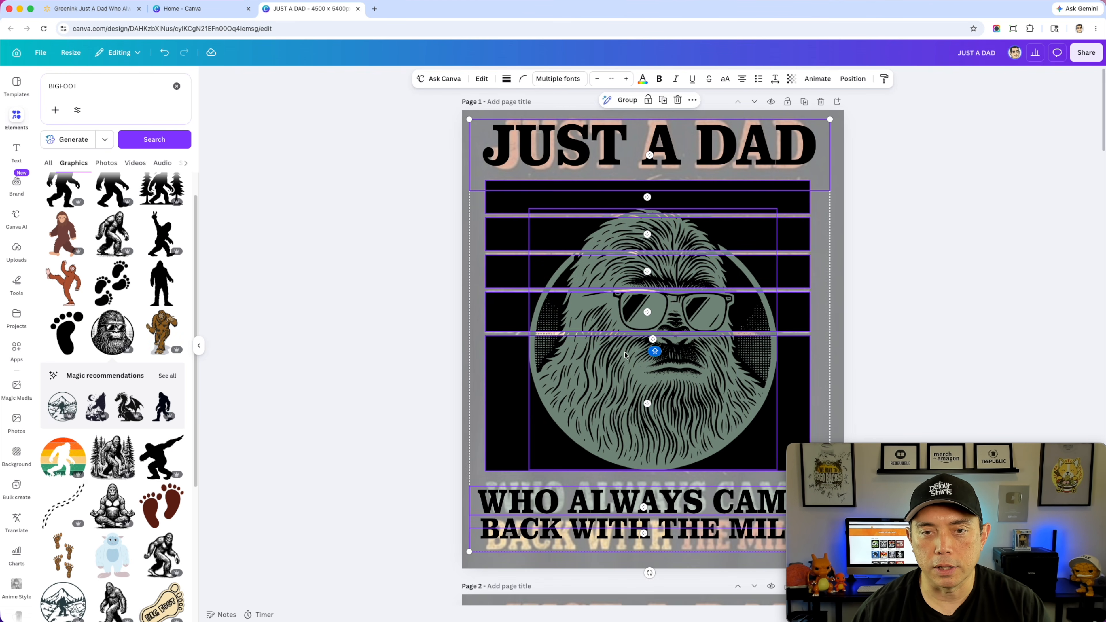
{"action": "key", "text": "Delete"}
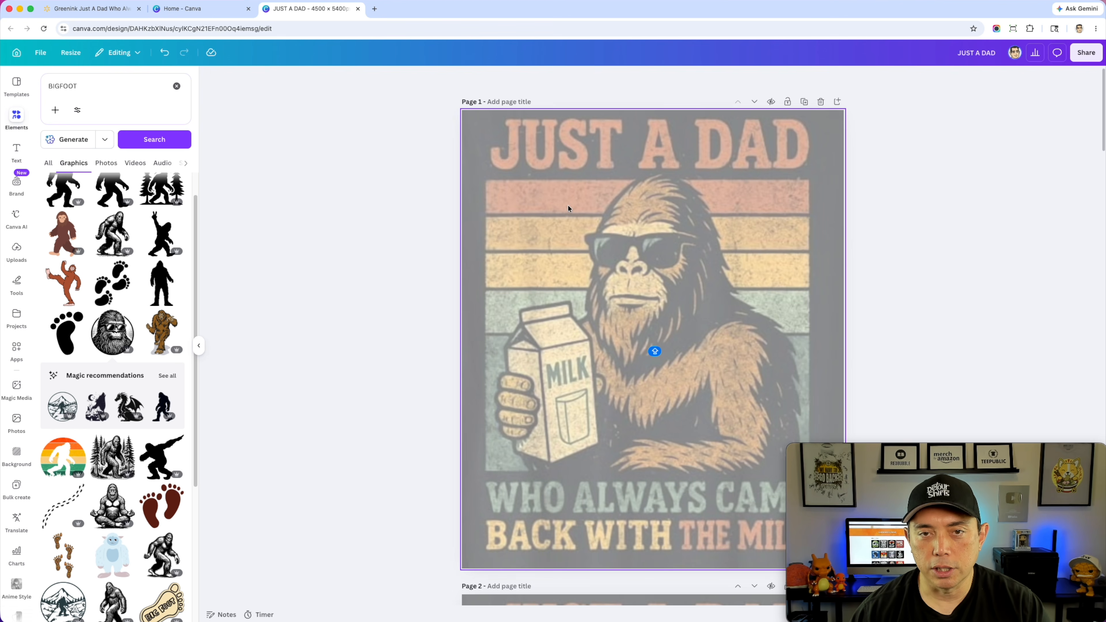
- Detach the reference image from the first page's background, enlarge it and centre it on the page
{"action": "left_click", "coordinate": [599, 173]}
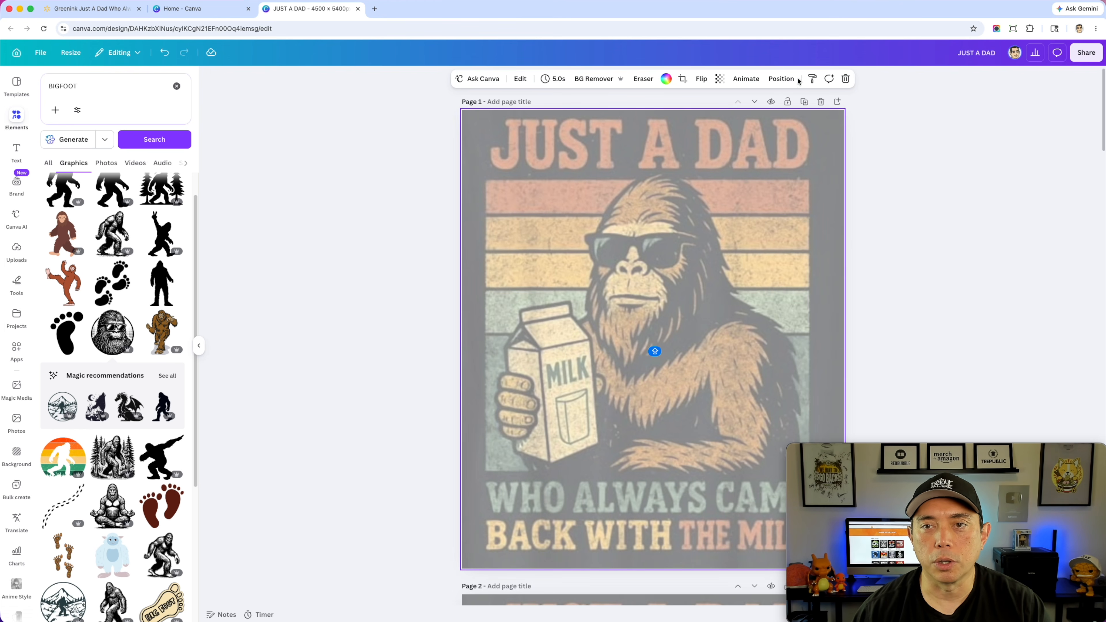
{"action": "left_click", "coordinate": [779, 79]}
{"action": "left_click", "coordinate": [185, 158]}
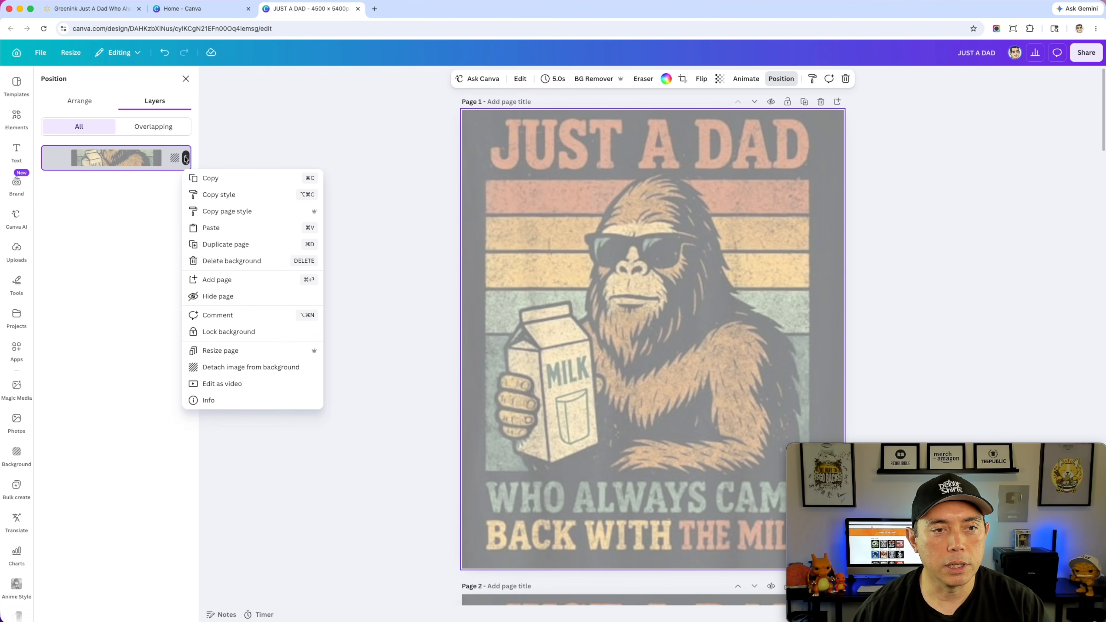
{"action": "left_click", "coordinate": [257, 367]}
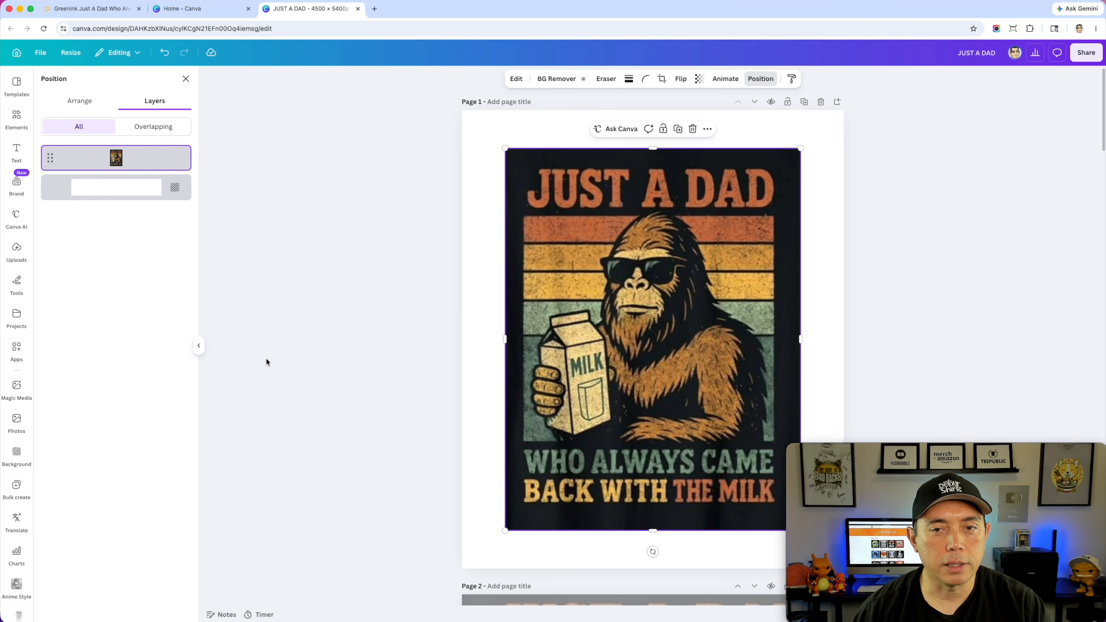
{"action": "left_click_drag", "start_coordinate": [505, 149], "coordinate": [447, 115]}
{"action": "left_click_drag", "start_coordinate": [573, 198], "coordinate": [603, 255]}
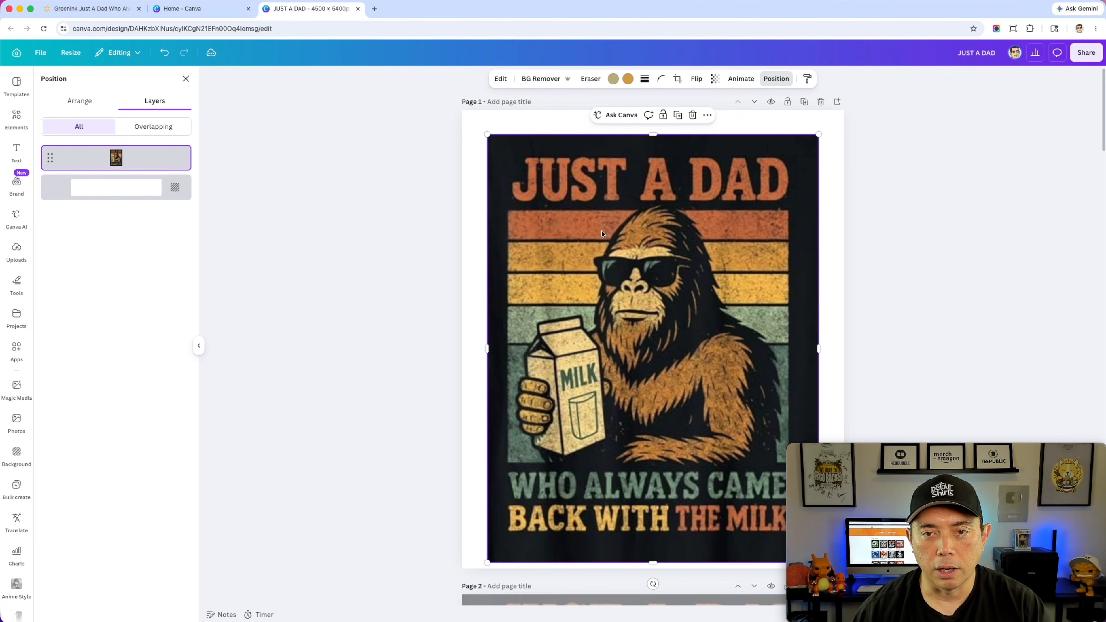
{"action": "left_click", "coordinate": [890, 231]}
- Delete the faded reference background from page 2, keeping the text, bars and Bigfoot head
{"action": "scroll", "coordinate": [832, 289], "scroll_direction": "down", "scroll_amount": 4}
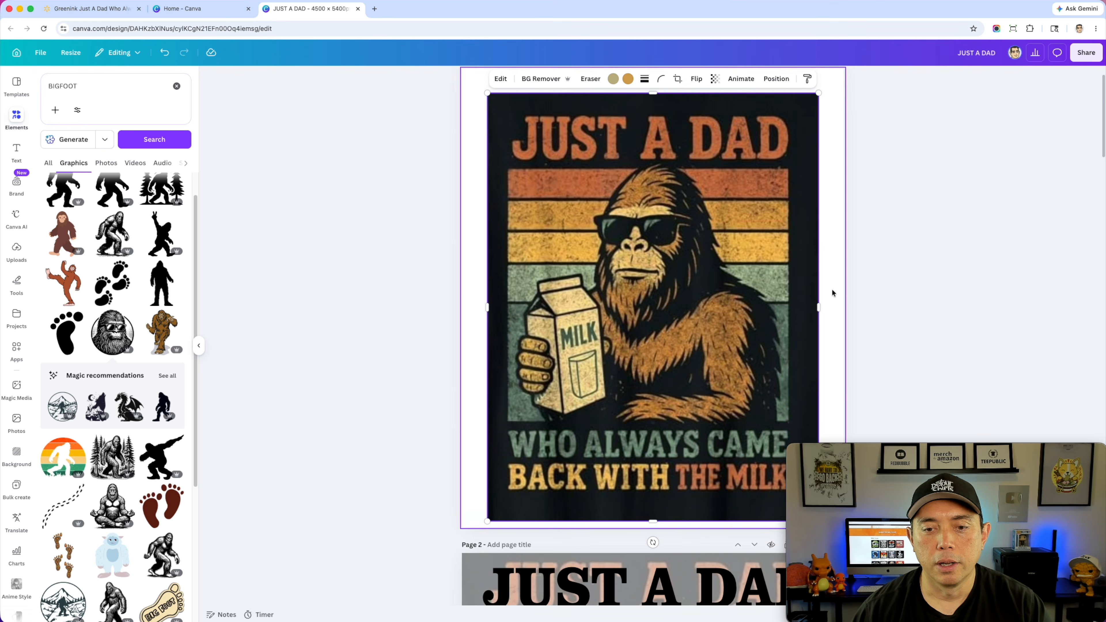
{"action": "scroll", "coordinate": [831, 290], "scroll_direction": "down", "scroll_amount": 5}
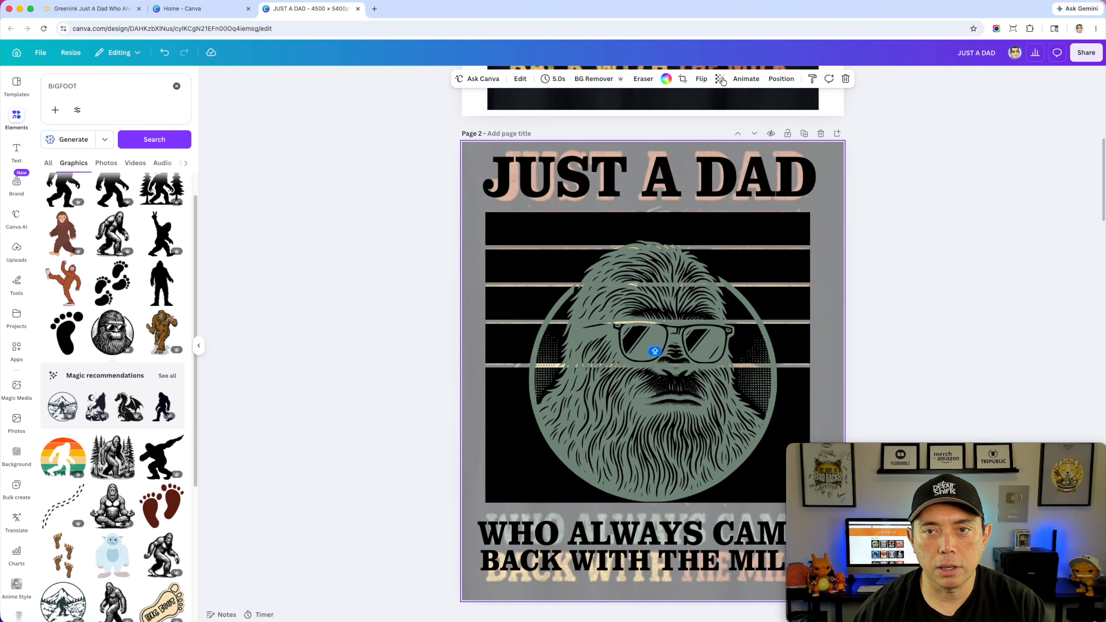
{"action": "left_click", "coordinate": [780, 79]}
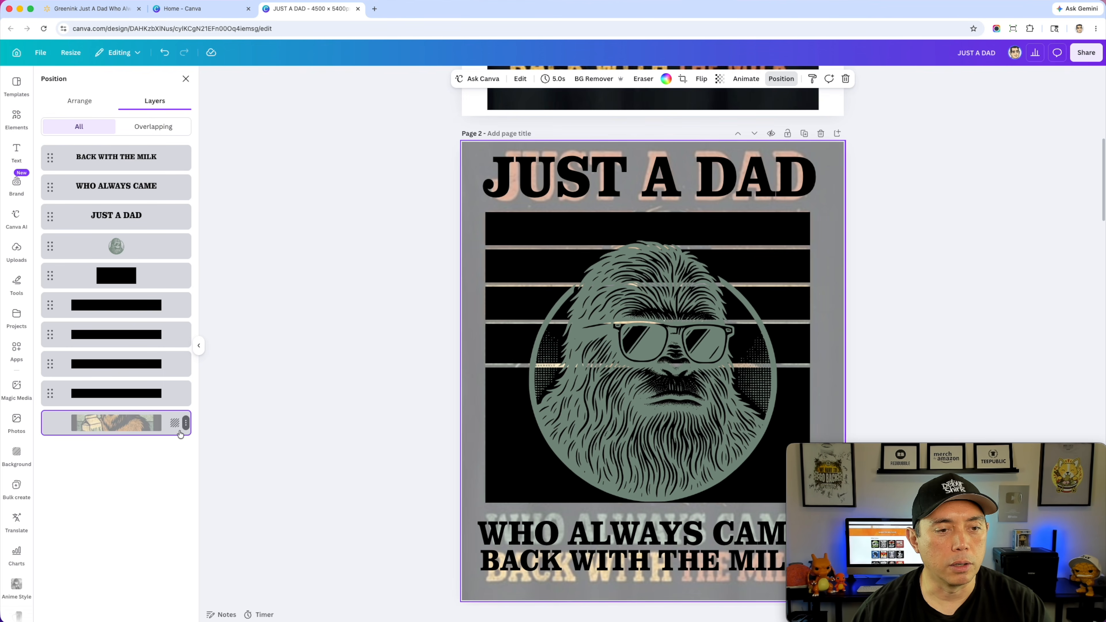
{"action": "left_click", "coordinate": [185, 423]}
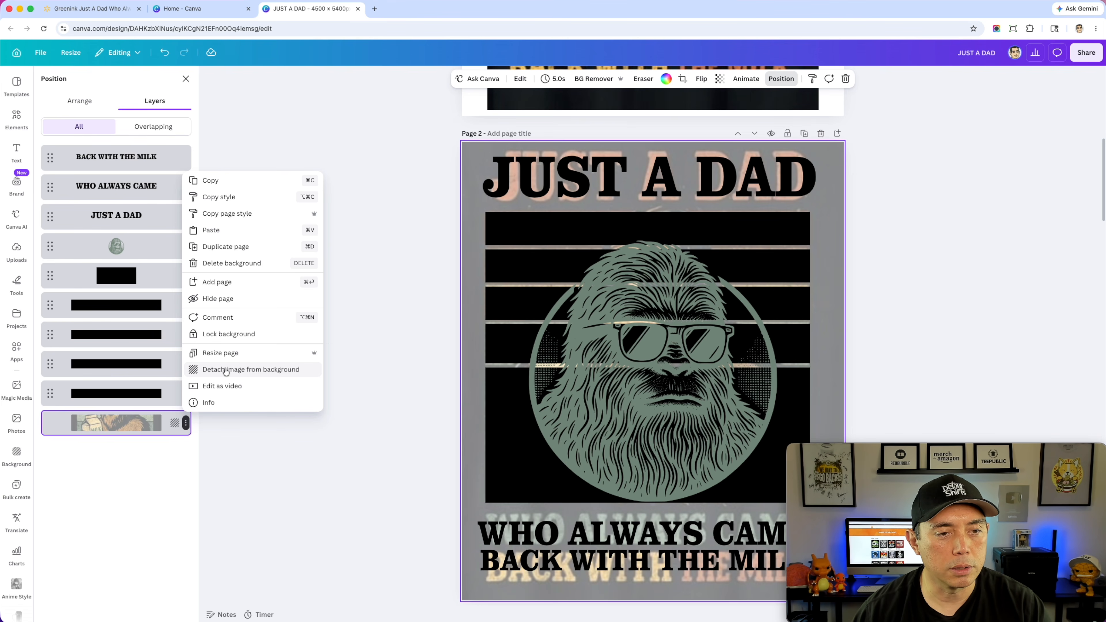
{"action": "left_click", "coordinate": [222, 264]}
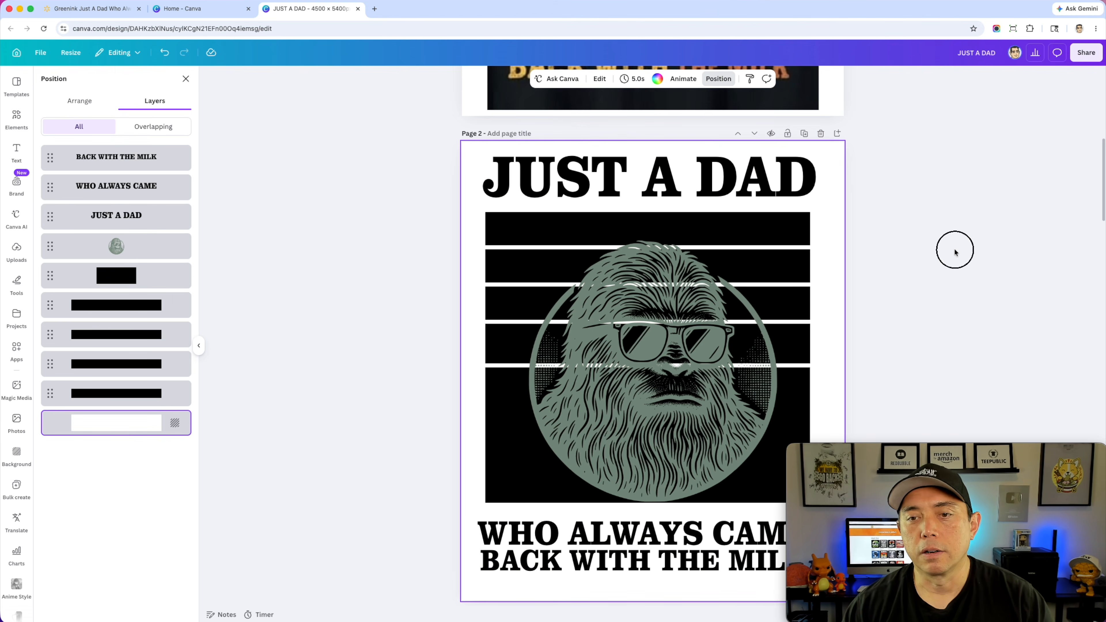
- Move the JUST A DAD title on page 2 down slightly and recolor it with the orange sampled from the reference's MILK lettering
{"action": "left_click", "coordinate": [954, 252]}
{"action": "left_click_drag", "start_coordinate": [565, 184], "coordinate": [564, 189]}
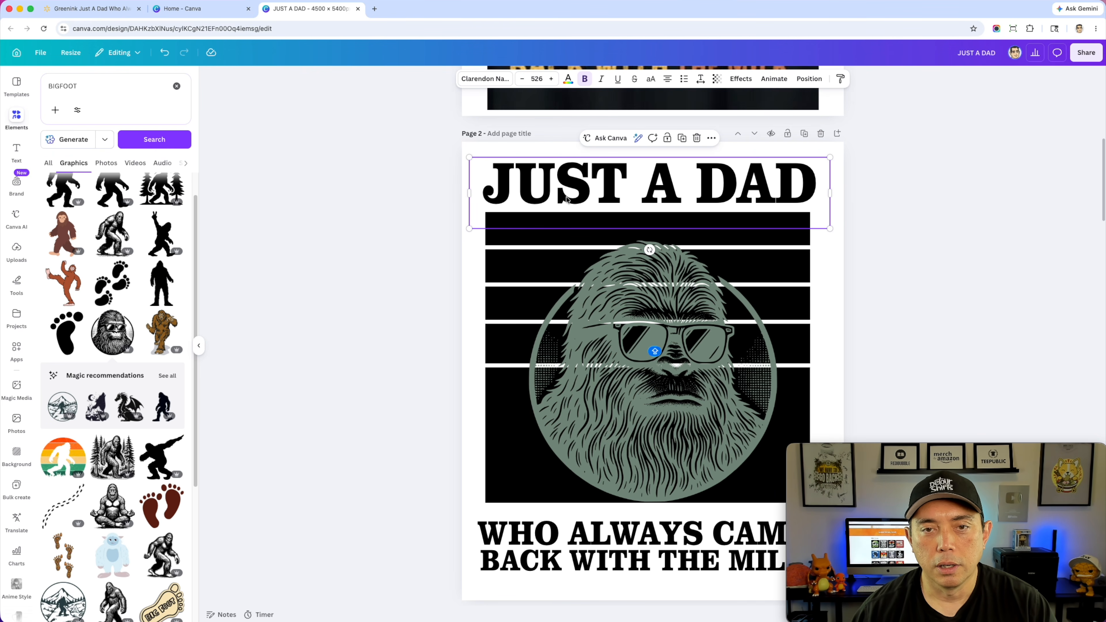
{"action": "left_click", "coordinate": [567, 79]}
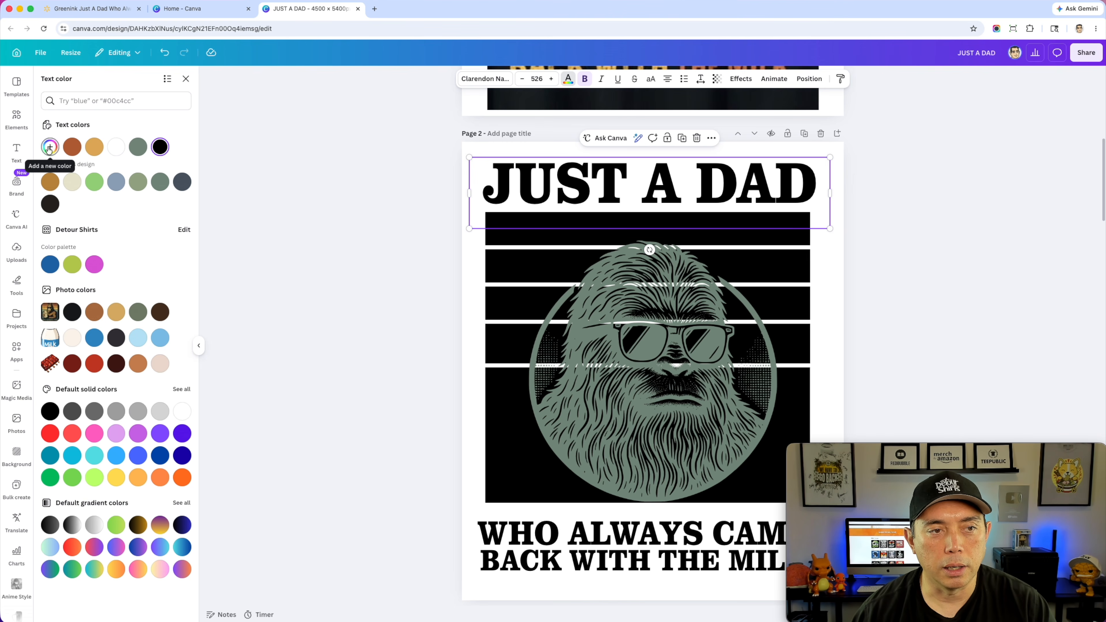
{"action": "left_click", "coordinate": [50, 147]}
{"action": "scroll", "coordinate": [435, 231], "scroll_direction": "up", "scroll_amount": 3}
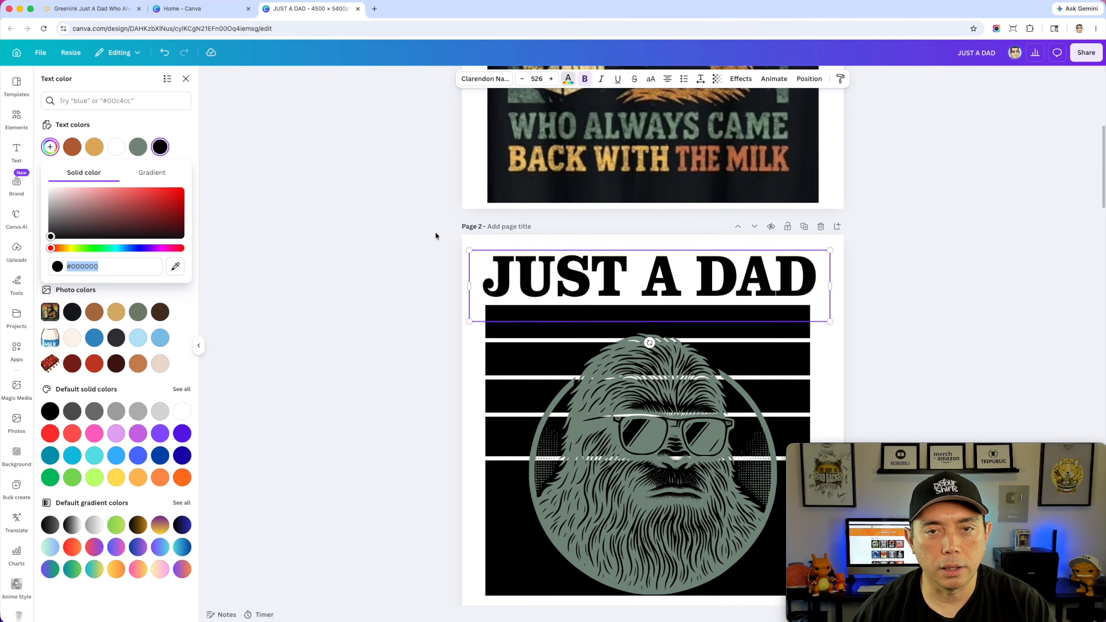
{"action": "scroll", "coordinate": [436, 236], "scroll_direction": "up", "scroll_amount": 3}
{"action": "left_click", "coordinate": [175, 266]}
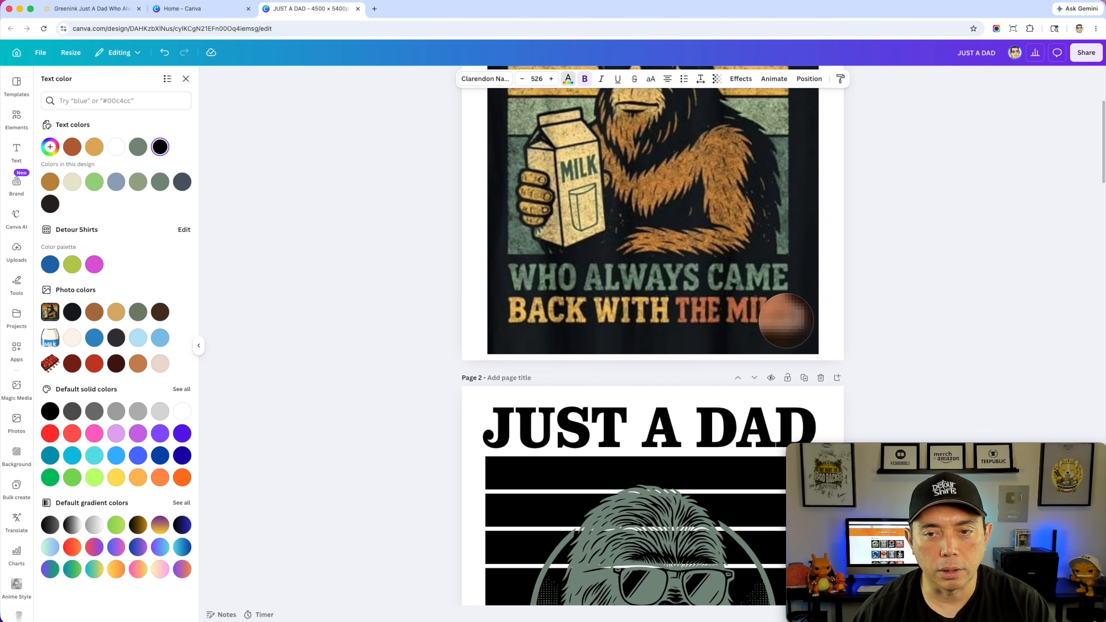
{"action": "left_click", "coordinate": [751, 313]}
{"action": "left_click", "coordinate": [371, 327]}
{"action": "left_click", "coordinate": [371, 328]}
{"action": "scroll", "coordinate": [378, 371], "scroll_direction": "down", "scroll_amount": 3}
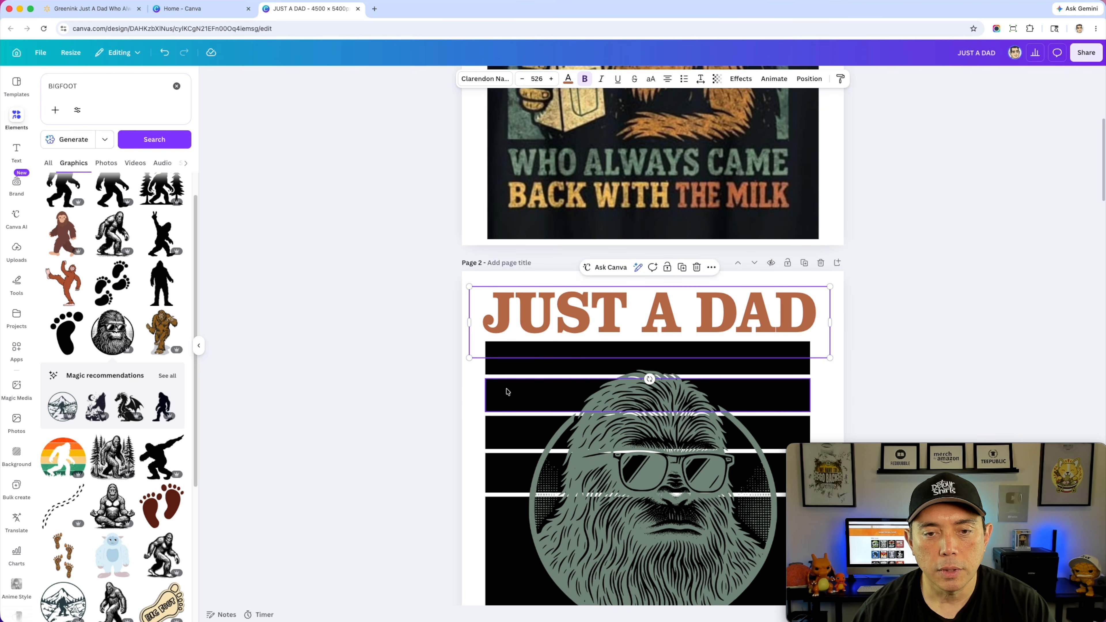
- Sample the reference's top stripe for page 2's top black bar, and settle on the deeper rust orange already in the design
{"action": "left_click", "coordinate": [522, 372]}
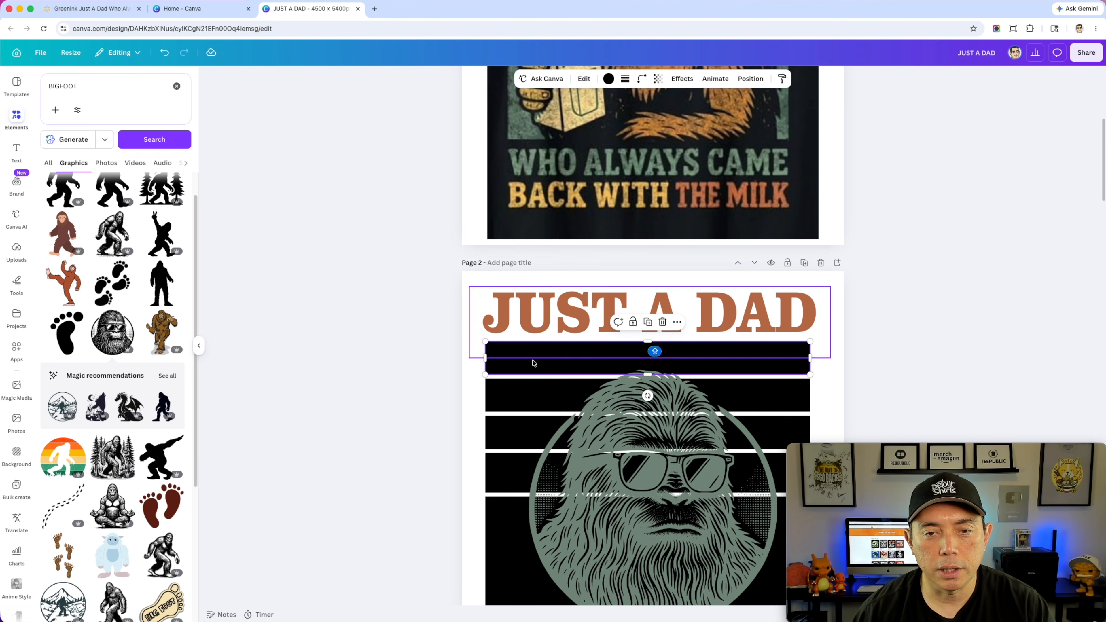
{"action": "left_click", "coordinate": [609, 79]}
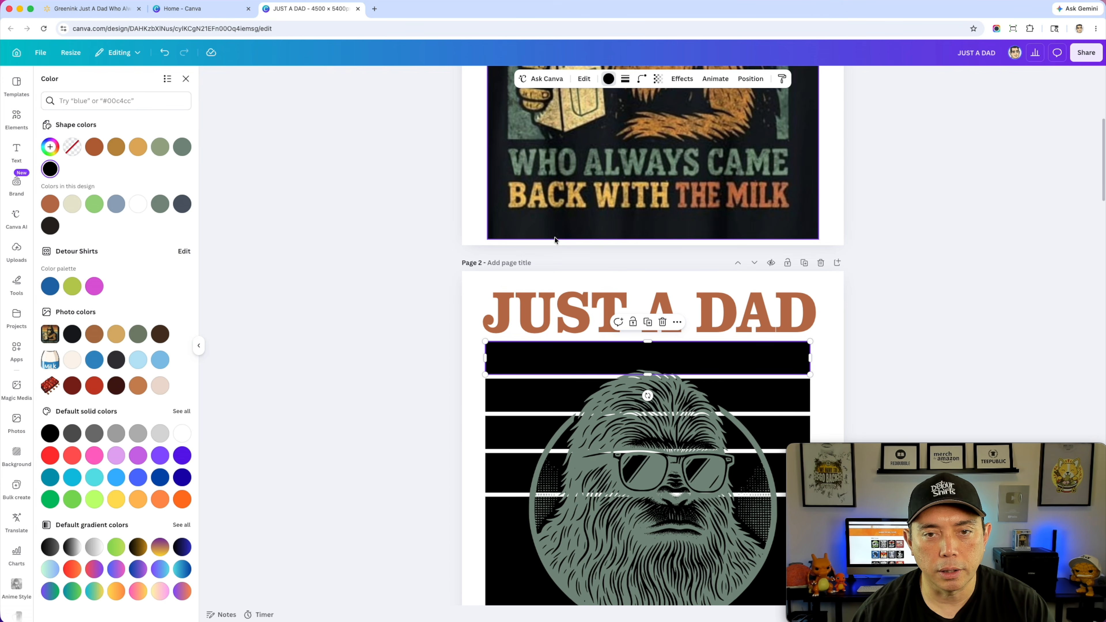
{"action": "scroll", "coordinate": [543, 268], "scroll_direction": "up", "scroll_amount": 6}
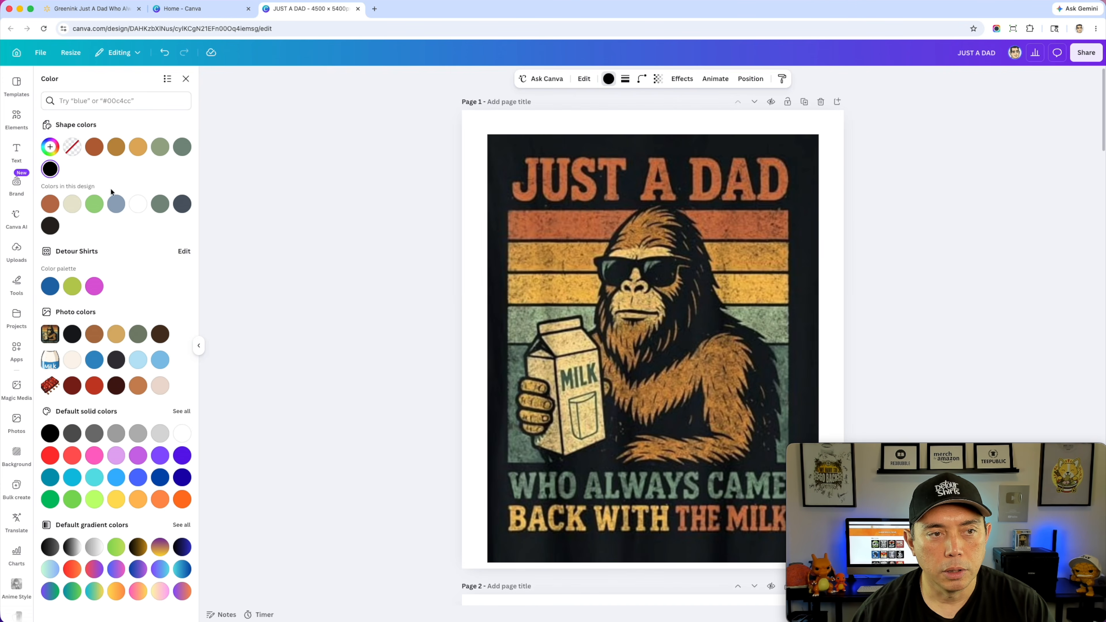
{"action": "left_click", "coordinate": [50, 147]}
{"action": "left_click", "coordinate": [175, 266]}
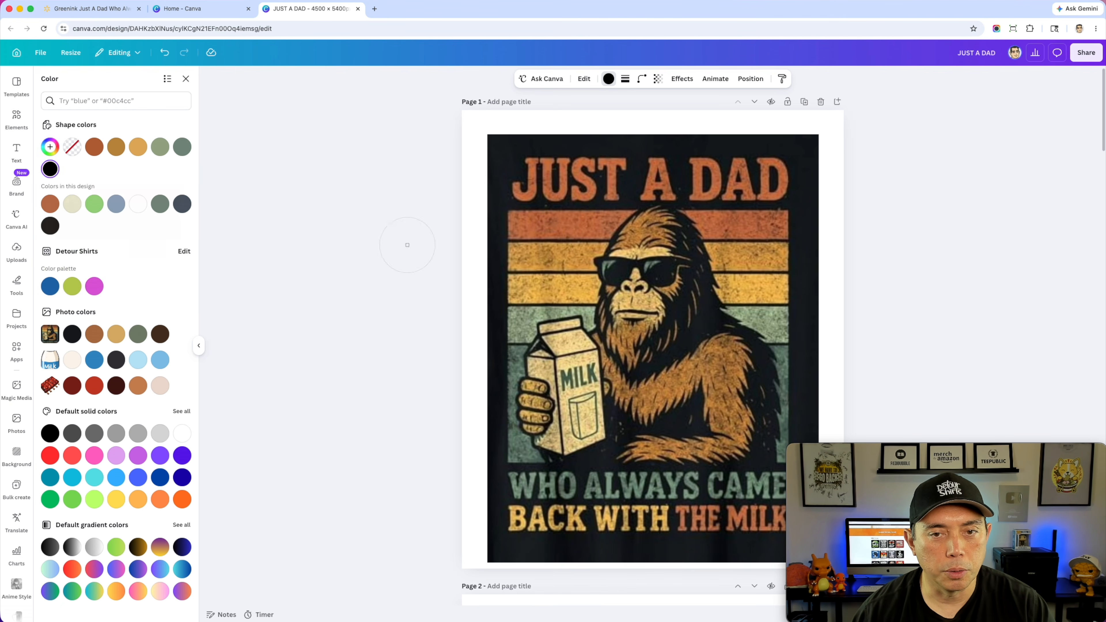
{"action": "left_click", "coordinate": [555, 224]}
{"action": "scroll", "coordinate": [411, 291], "scroll_direction": "down", "scroll_amount": 8}
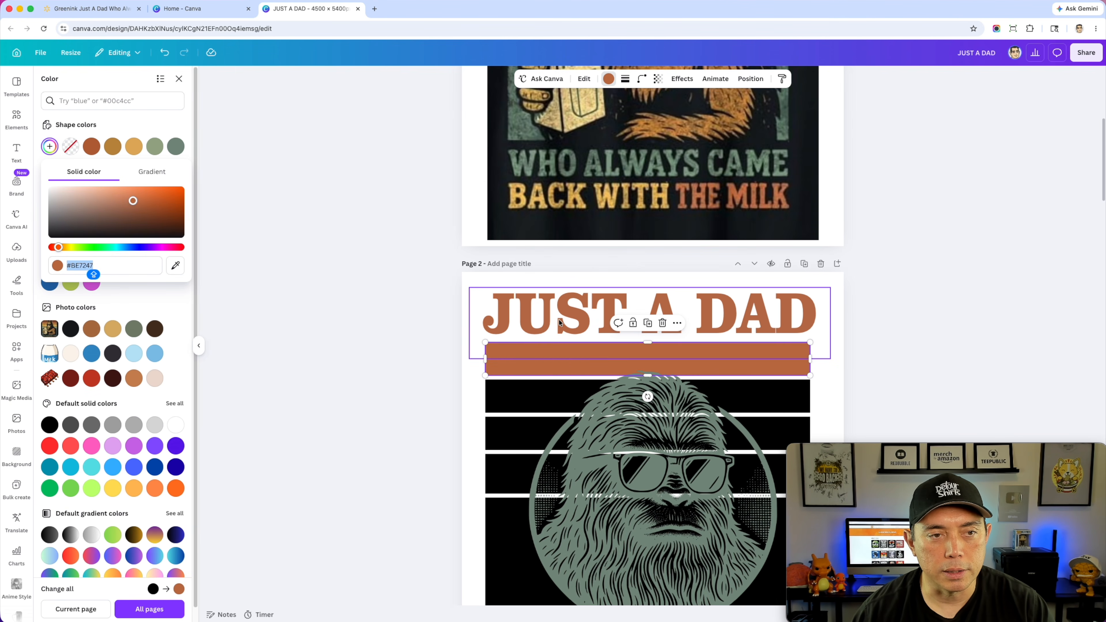
{"action": "left_click", "coordinate": [91, 146]}
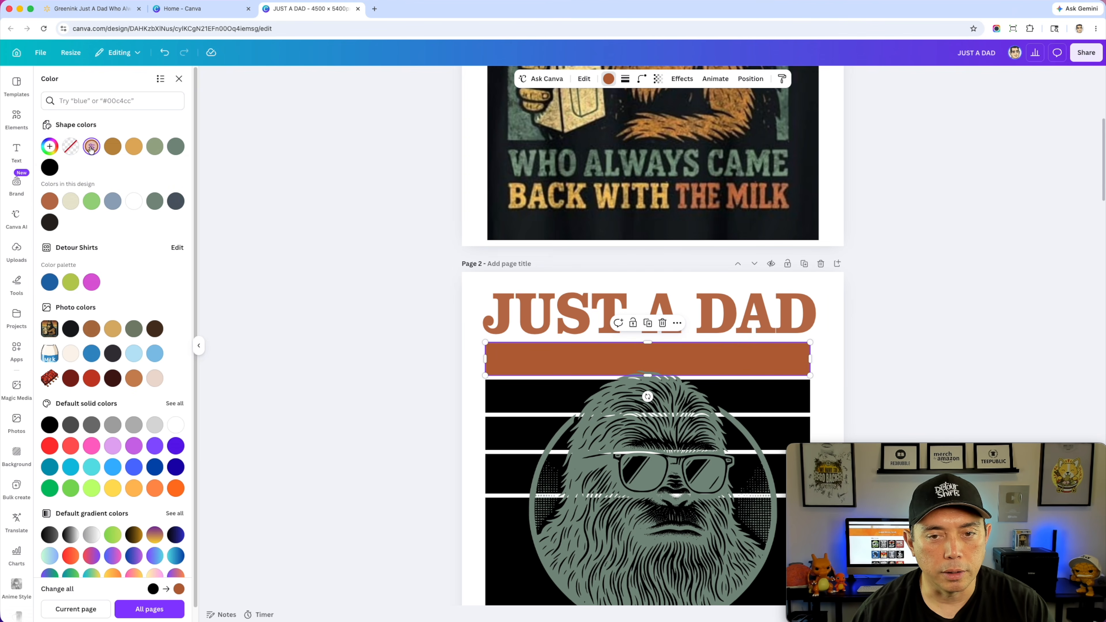
- Recolor the JUST A DAD title to the same rust orange as the top bar
{"action": "left_click", "coordinate": [505, 314]}
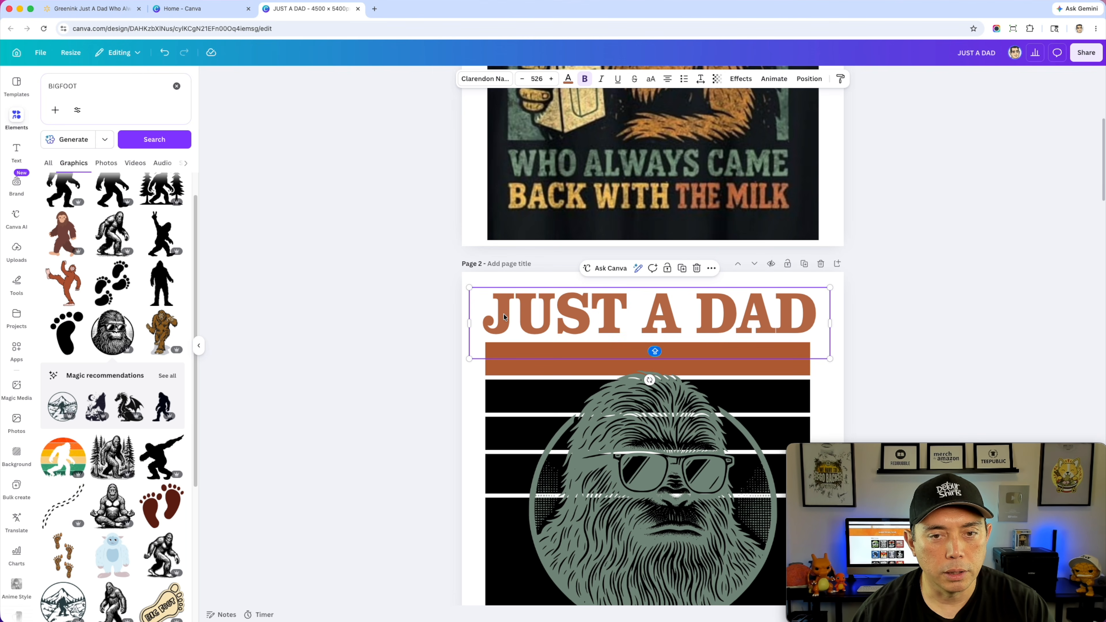
{"action": "left_click", "coordinate": [568, 78]}
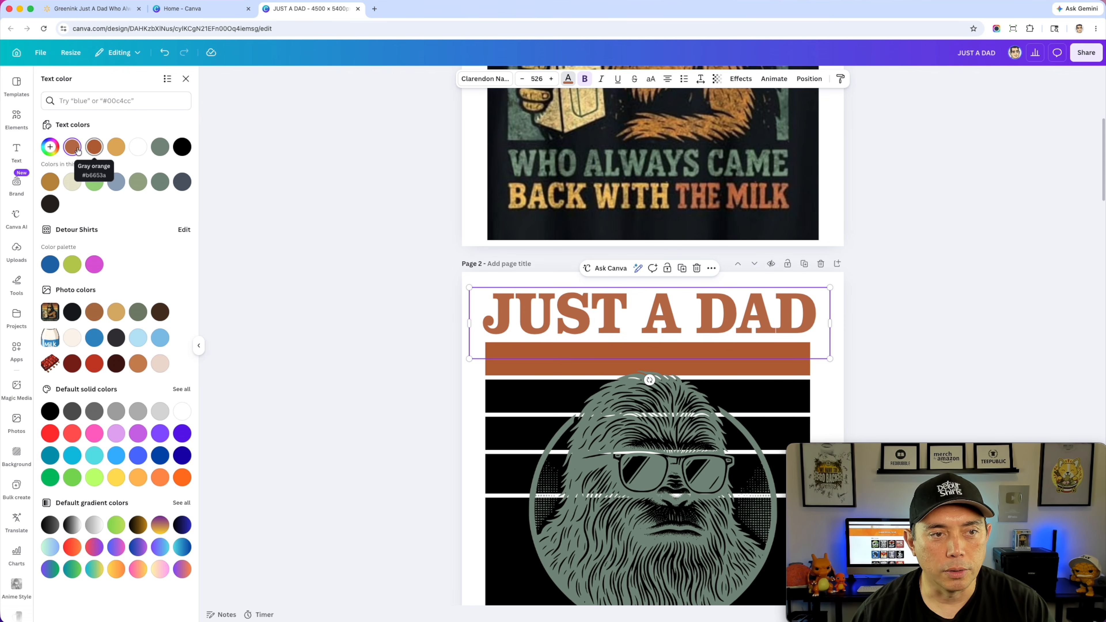
{"action": "left_click", "coordinate": [94, 146]}
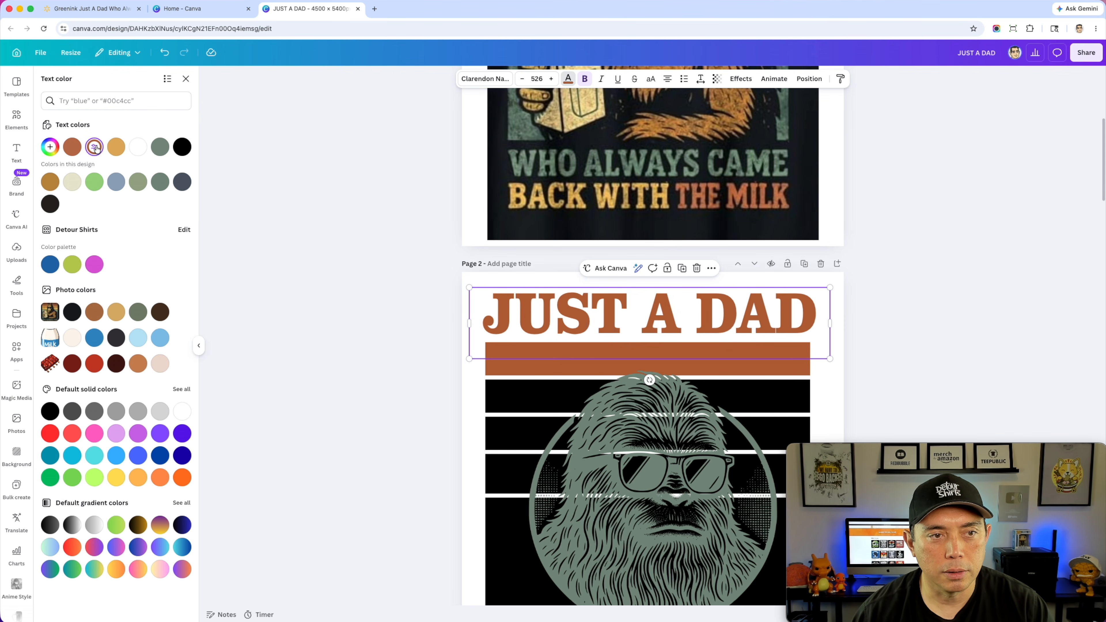
{"action": "left_click", "coordinate": [185, 79]}
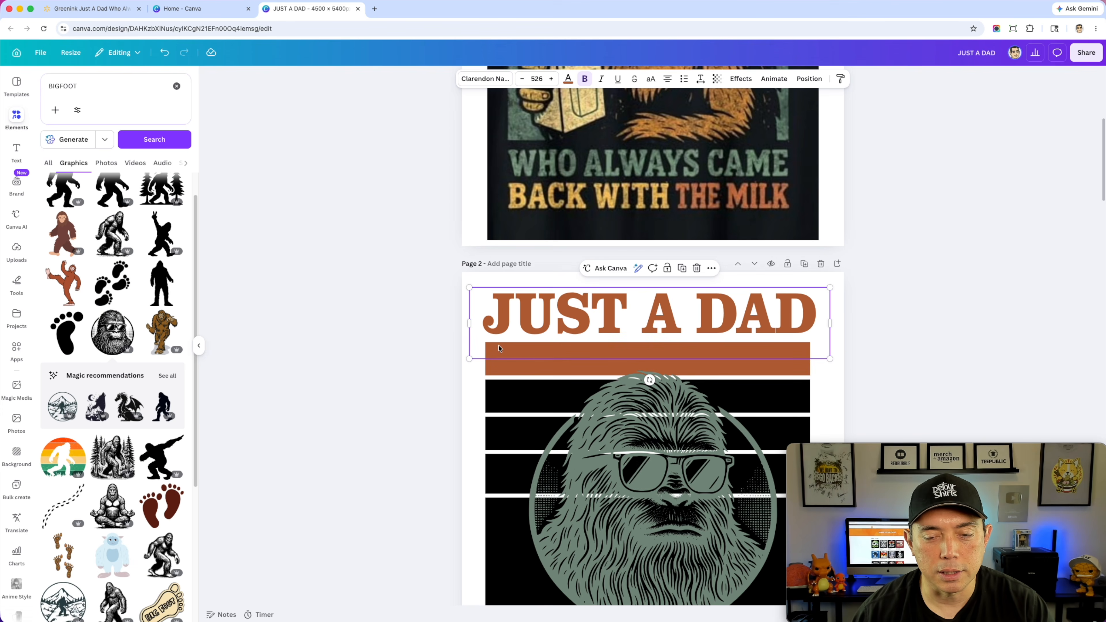
{"action": "left_click", "coordinate": [446, 345]}
- Recolor the second bar on page 2 with the golden orange sampled from the reference's second stripe
{"action": "scroll", "coordinate": [413, 348], "scroll_direction": "down", "scroll_amount": 1}
{"action": "left_click", "coordinate": [496, 382]}
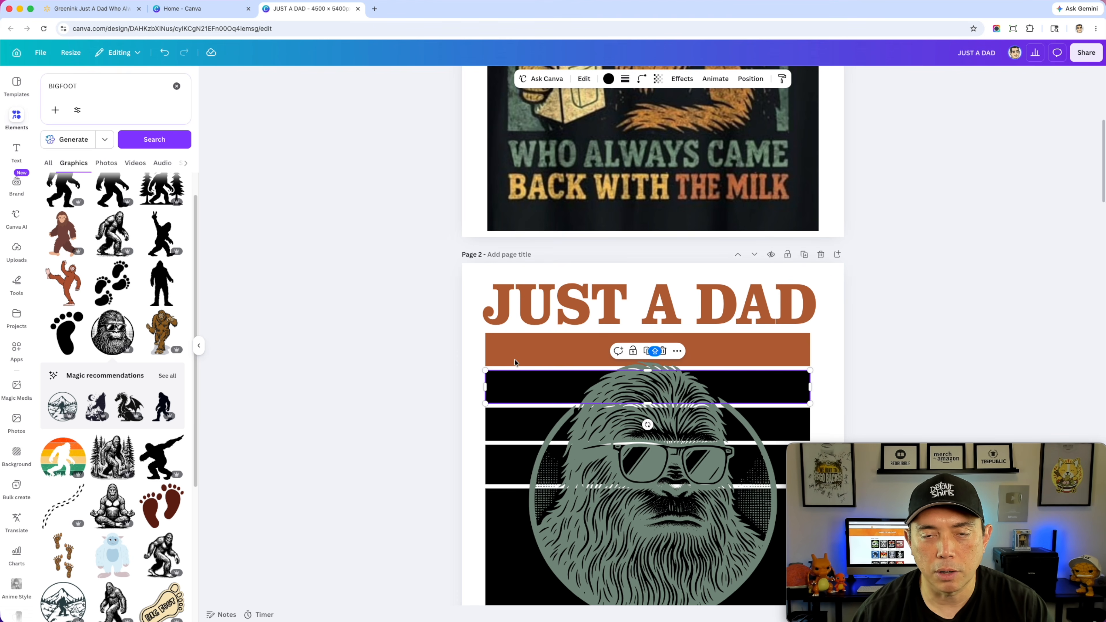
{"action": "left_click", "coordinate": [608, 78]}
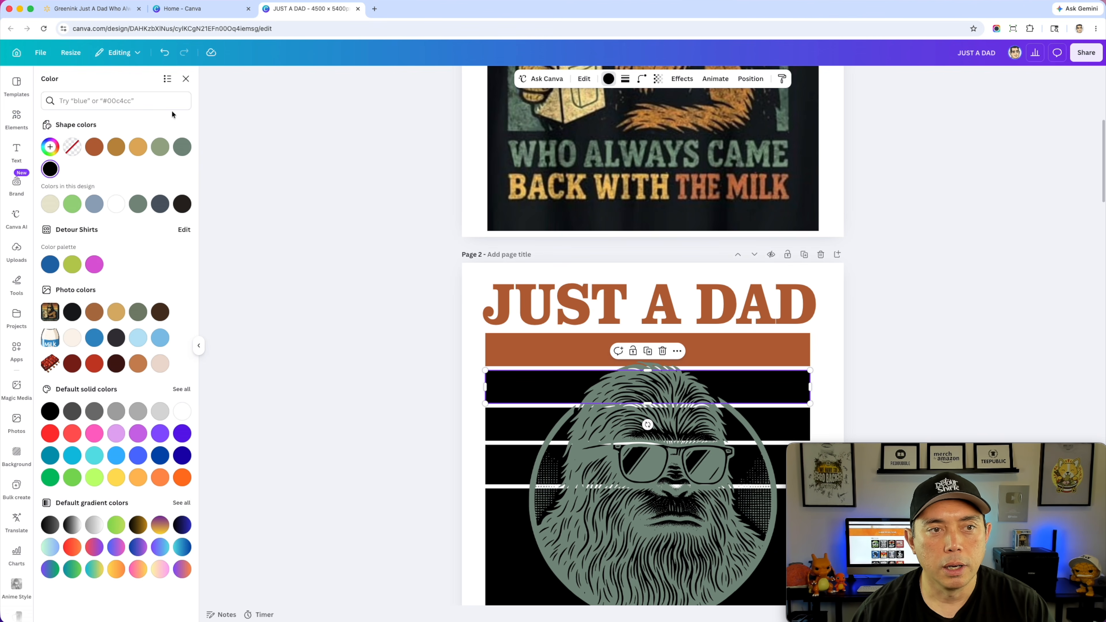
{"action": "left_click", "coordinate": [50, 147]}
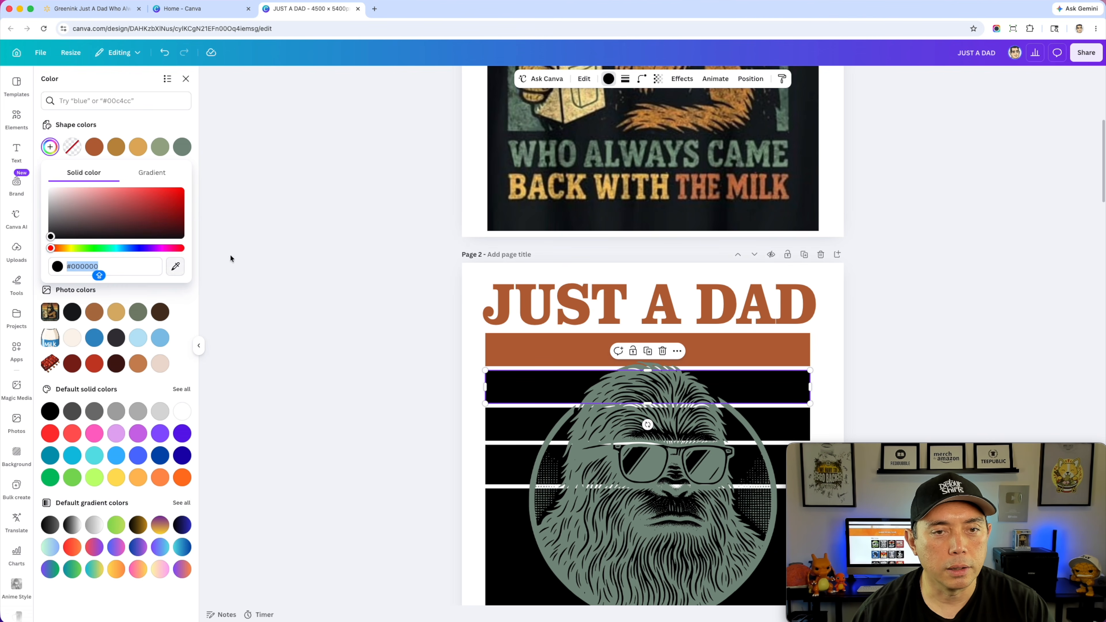
{"action": "scroll", "coordinate": [430, 195], "scroll_direction": "up", "scroll_amount": 7}
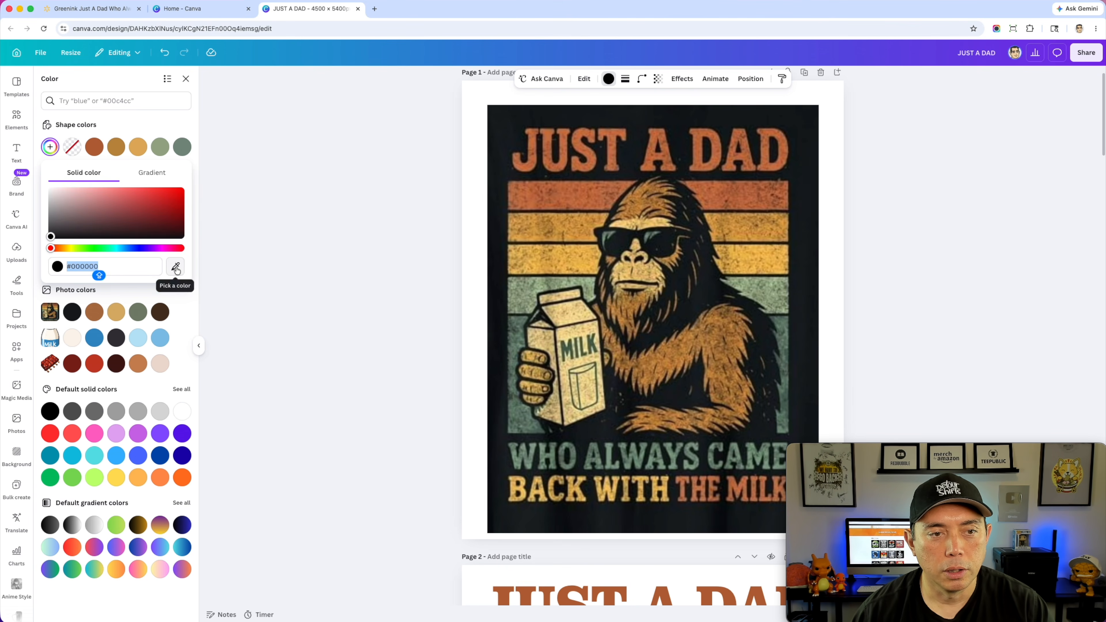
{"action": "left_click", "coordinate": [176, 267]}
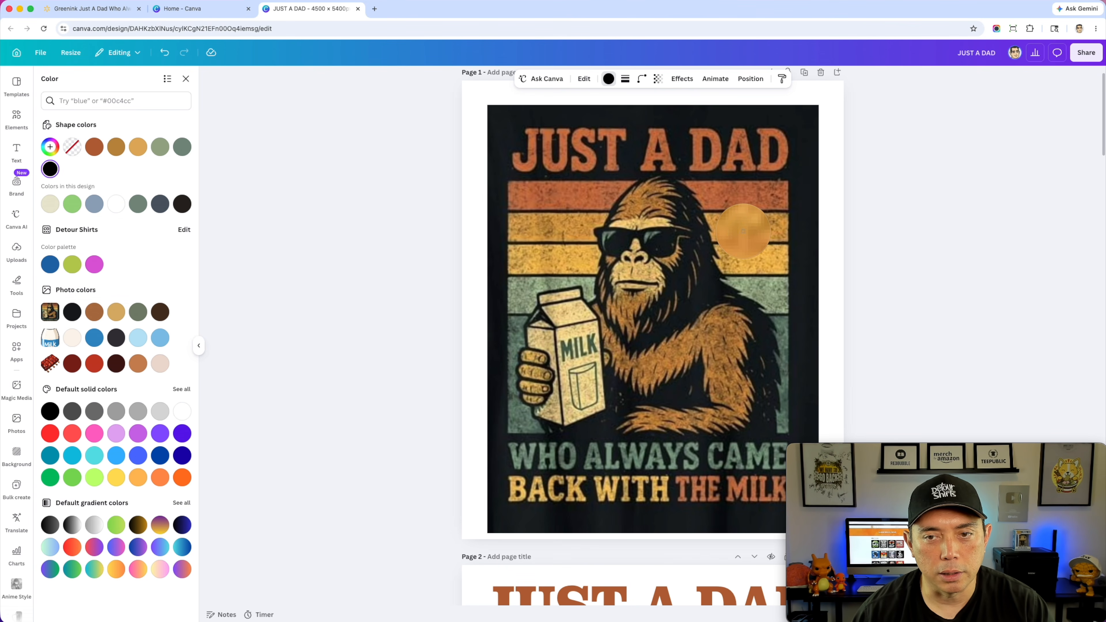
{"action": "left_click", "coordinate": [743, 234]}
{"action": "key", "text": "Escape"}
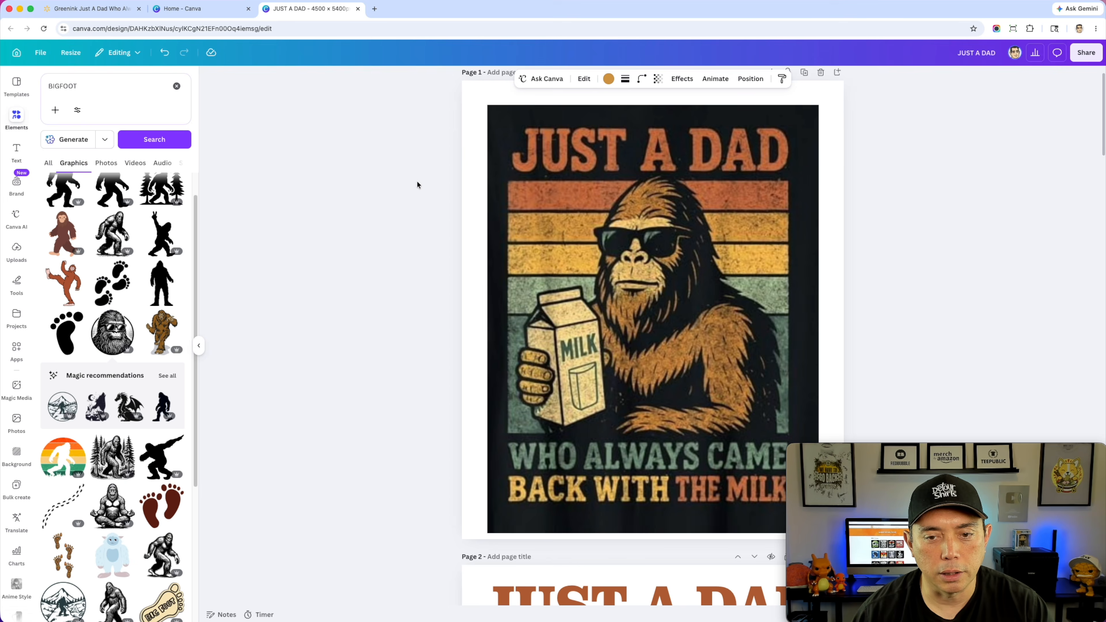
{"action": "scroll", "coordinate": [417, 182], "scroll_direction": "down", "scroll_amount": 8}
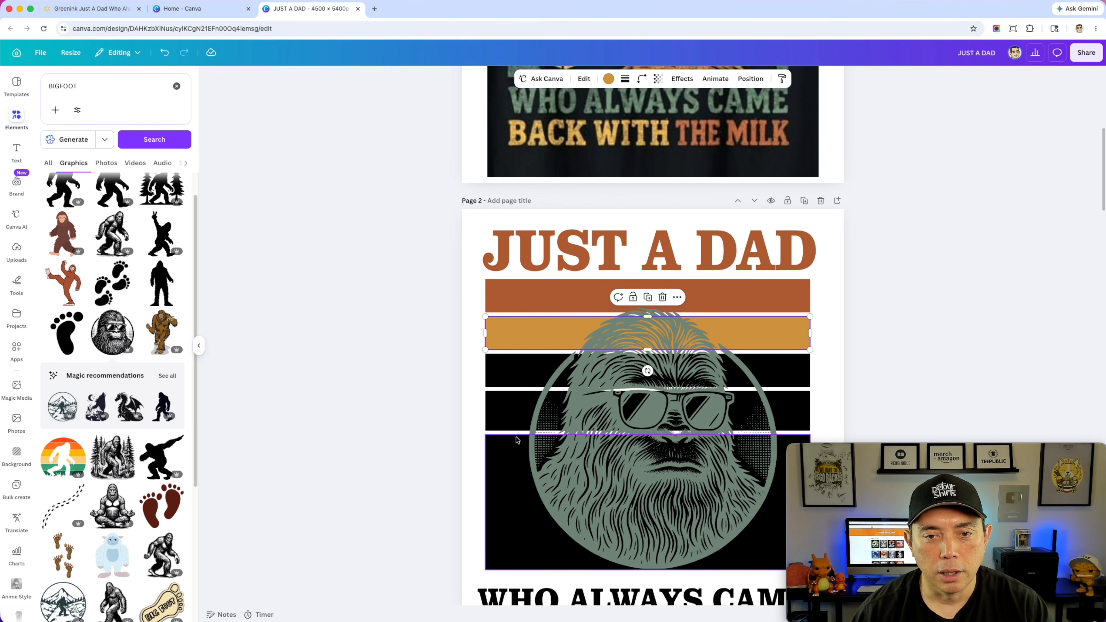
- Shift the Bigfoot graphic slightly sideways within the finished JUST A DAD design on page 4
{"action": "scroll", "coordinate": [495, 331], "scroll_direction": "down", "scroll_amount": 3}
{"action": "scroll", "coordinate": [474, 345], "scroll_direction": "down", "scroll_amount": 10}
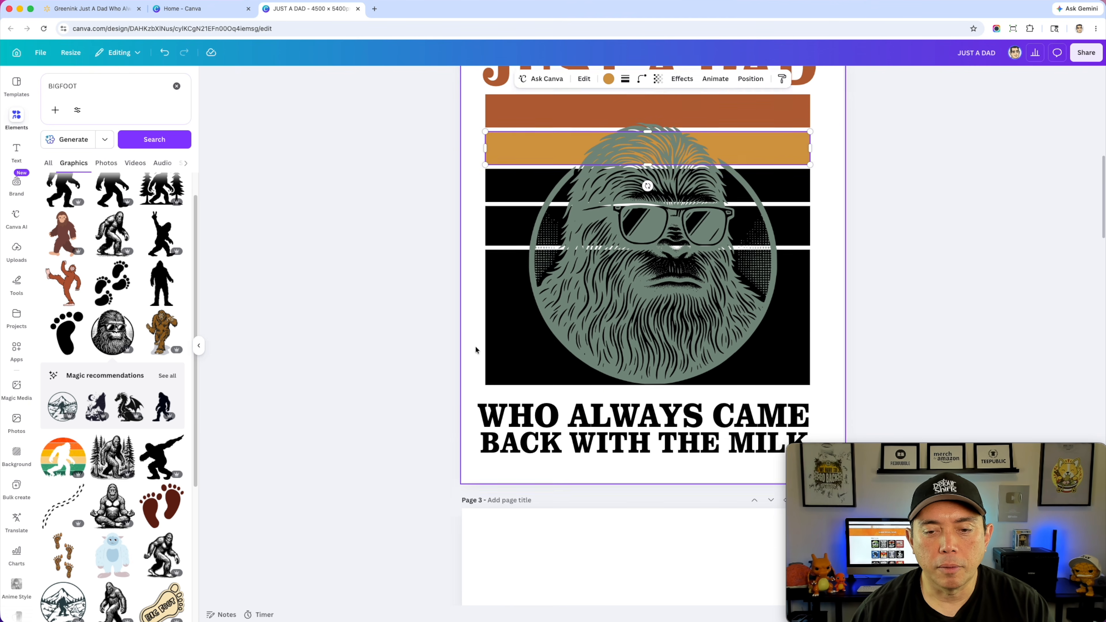
{"action": "scroll", "coordinate": [476, 347], "scroll_direction": "down", "scroll_amount": 18}
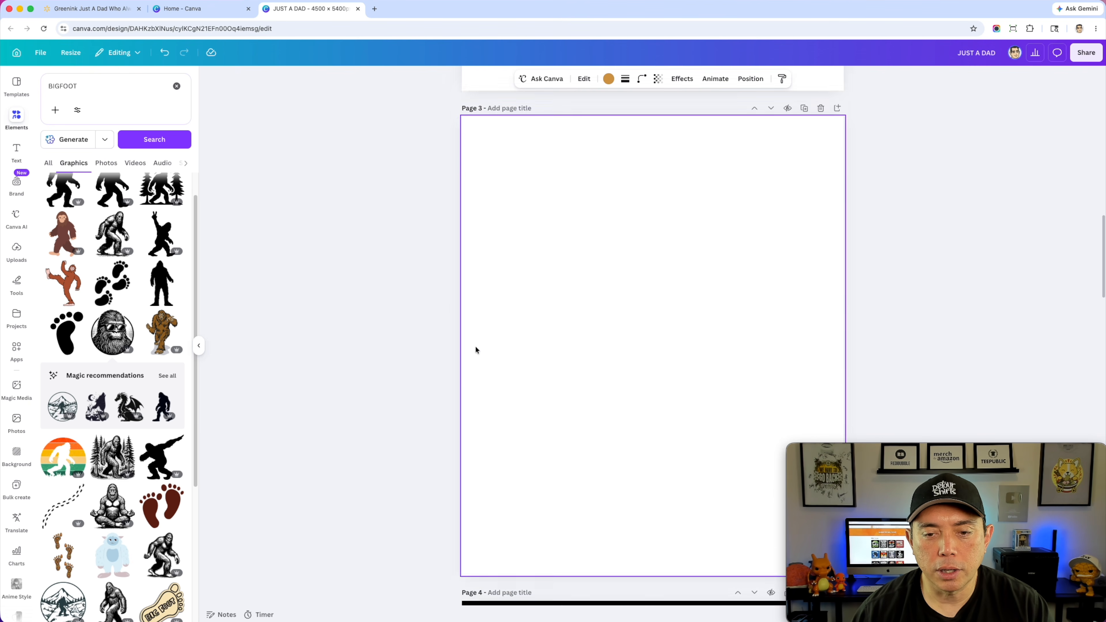
{"action": "scroll", "coordinate": [475, 349], "scroll_direction": "down", "scroll_amount": 3}
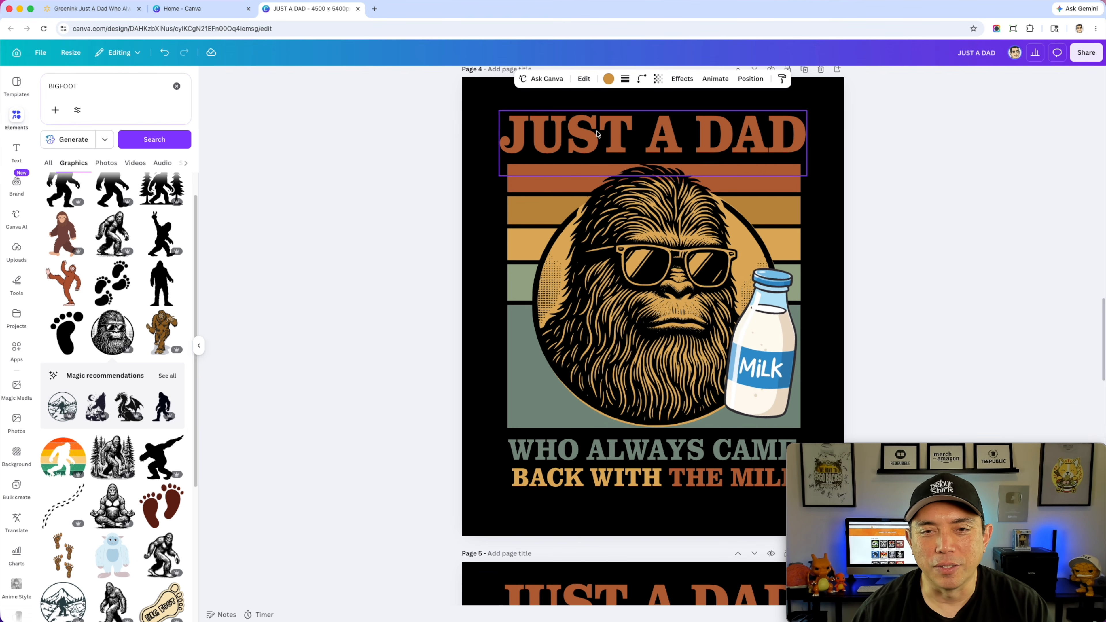
{"action": "left_click", "coordinate": [550, 171]}
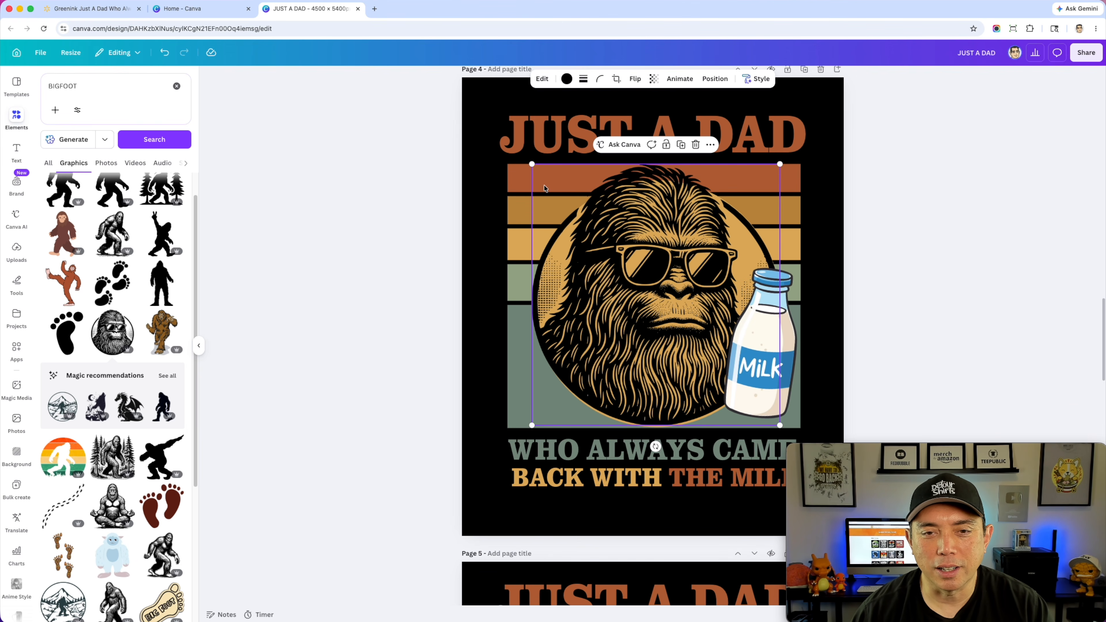
{"action": "left_click", "coordinate": [518, 210]}
{"action": "mouse_move", "coordinate": [625, 310]}
{"action": "left_mouse_down"}
{"action": "mouse_move", "coordinate": [662, 300]}
{"action": "mouse_move", "coordinate": [621, 308]}
{"action": "left_mouse_up"}
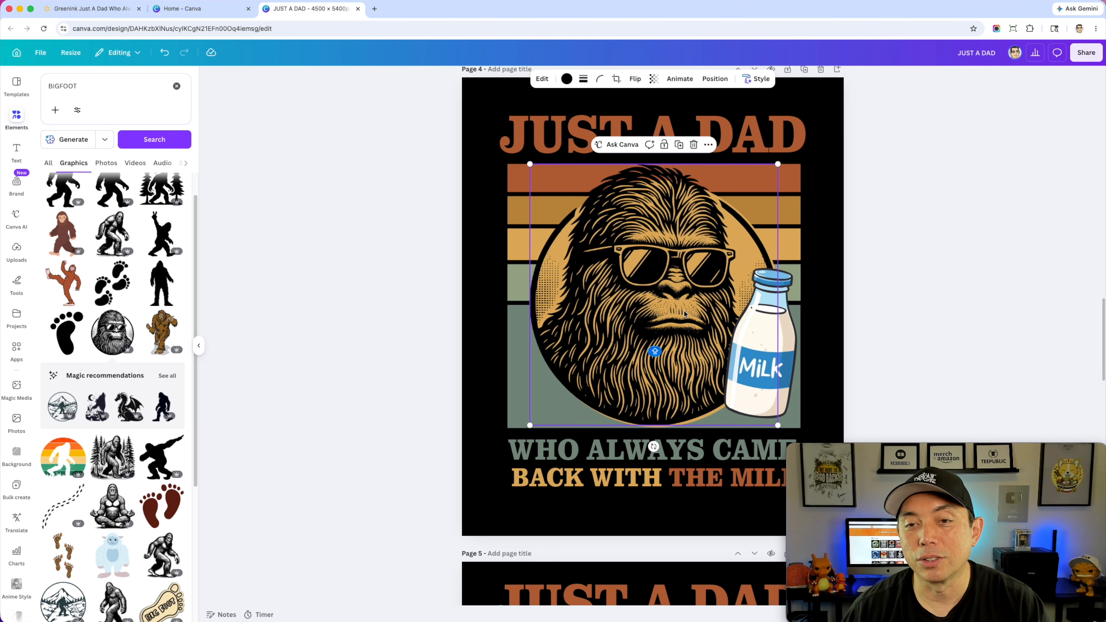
{"action": "left_click_drag", "start_coordinate": [711, 301], "coordinate": [713, 301]}
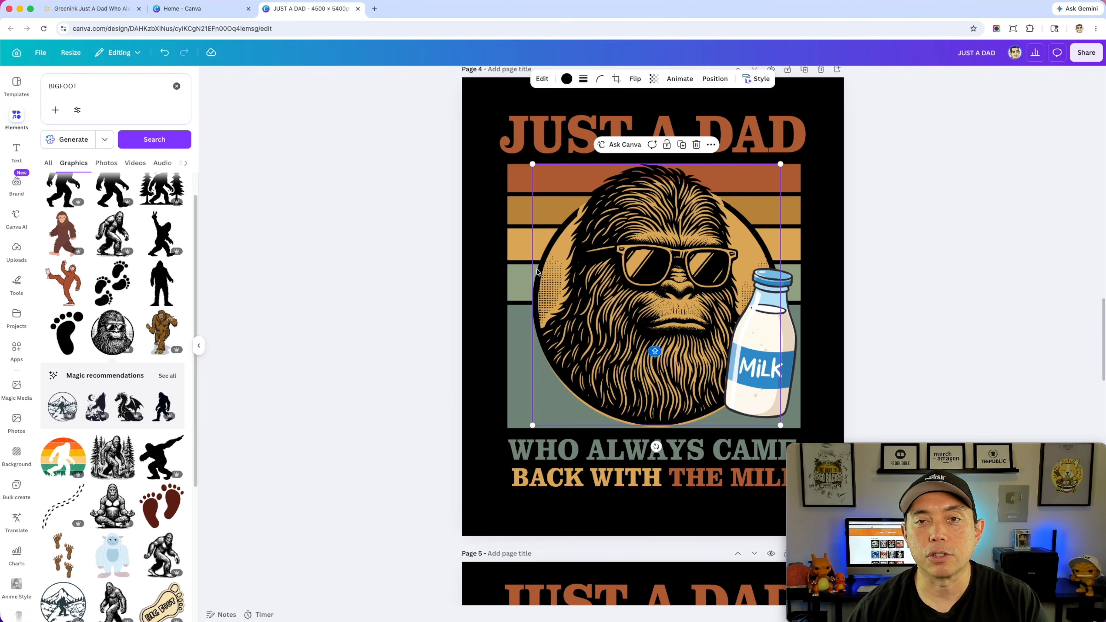
- Compare the reference on page 1 and the page 2 draft with the Bigfoot, fishing and BBQ designs on pages 4 to 6
{"action": "scroll", "coordinate": [570, 279], "scroll_direction": "up", "scroll_amount": 20}
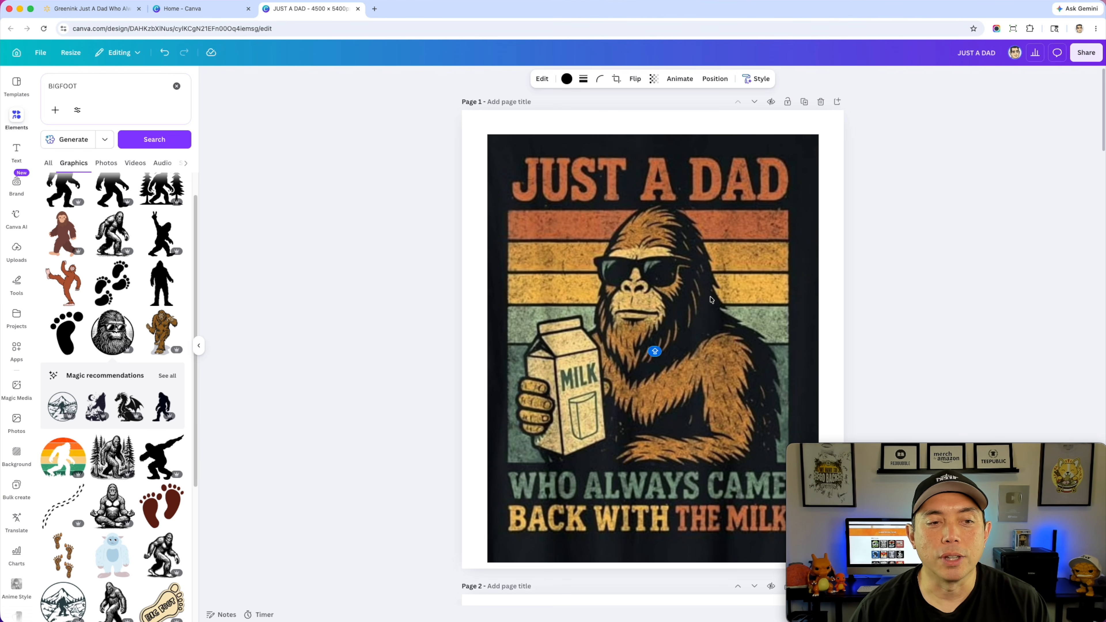
{"action": "scroll", "coordinate": [705, 328], "scroll_direction": "down", "scroll_amount": 1}
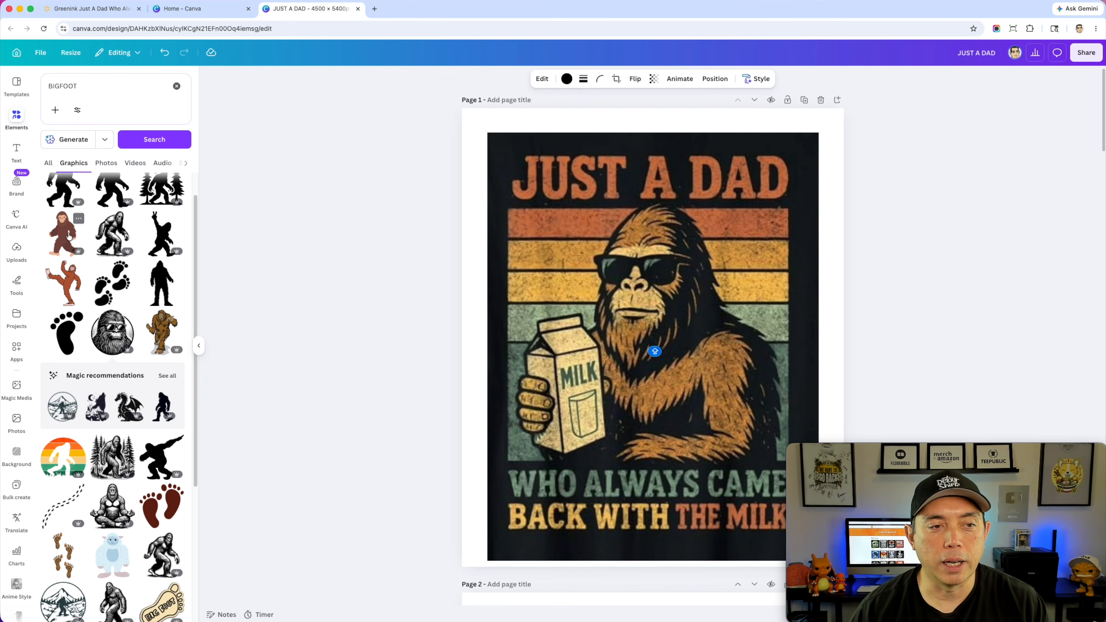
{"action": "scroll", "coordinate": [617, 297], "scroll_direction": "down", "scroll_amount": 10}
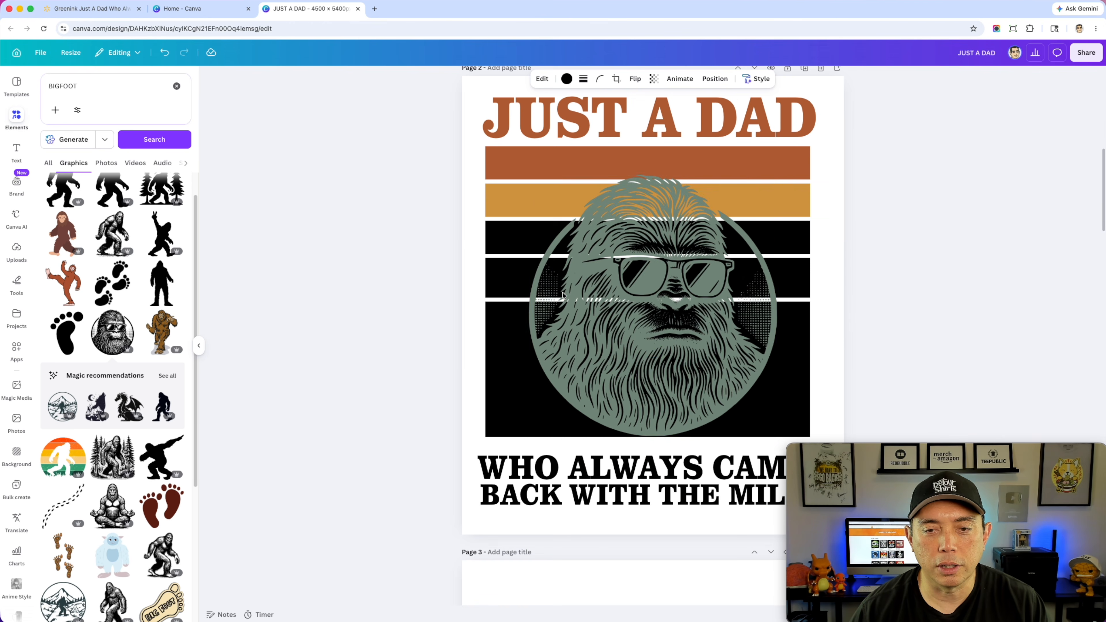
{"action": "scroll", "coordinate": [614, 297], "scroll_direction": "down", "scroll_amount": 20}
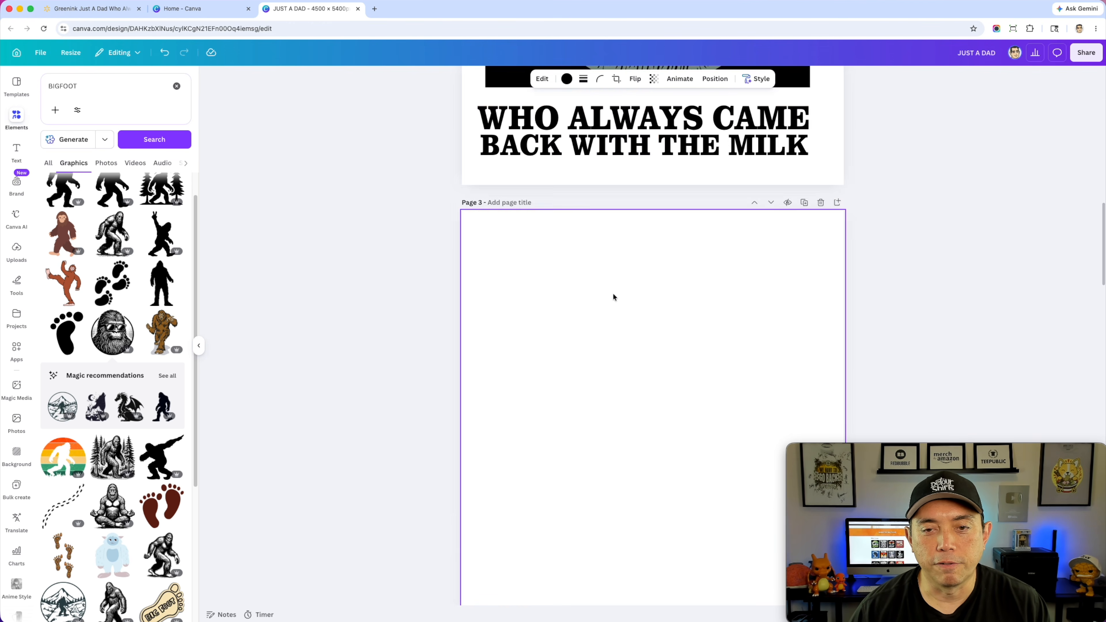
{"action": "scroll", "coordinate": [612, 296], "scroll_direction": "down", "scroll_amount": 3}
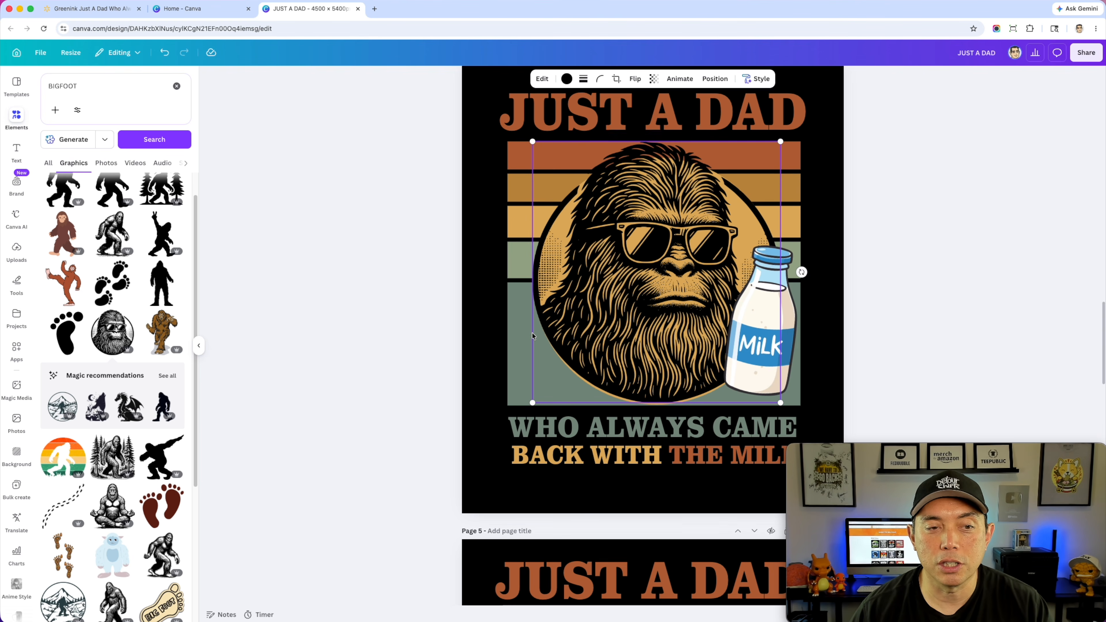
{"action": "scroll", "coordinate": [532, 333], "scroll_direction": "down", "scroll_amount": 5}
{"action": "scroll", "coordinate": [532, 335], "scroll_direction": "down", "scroll_amount": 5}
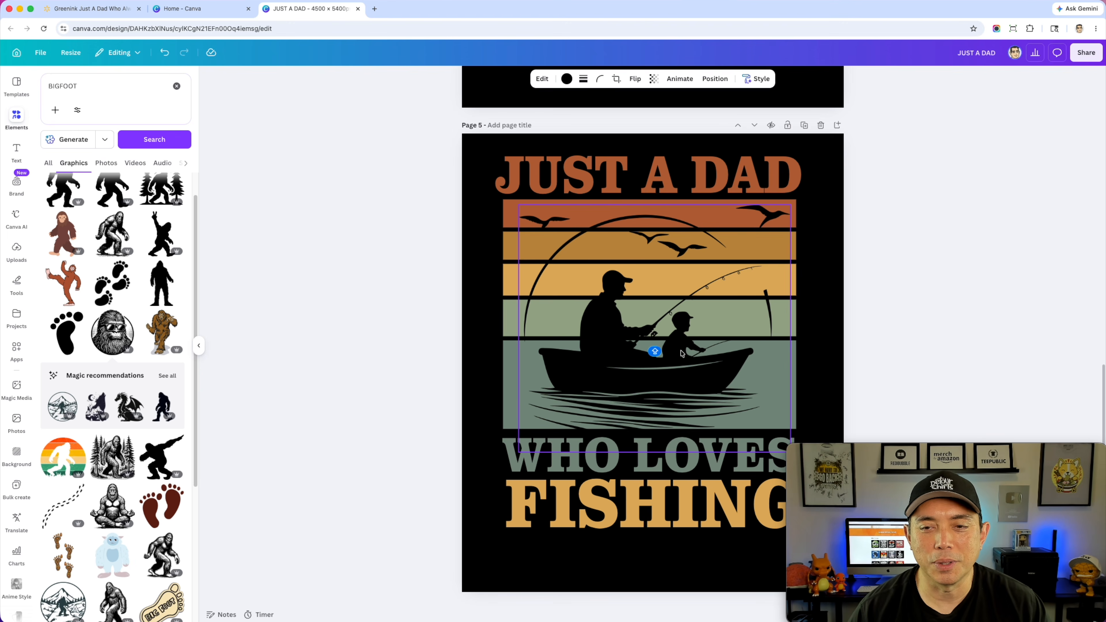
{"action": "scroll", "coordinate": [679, 360], "scroll_direction": "down", "scroll_amount": 12}
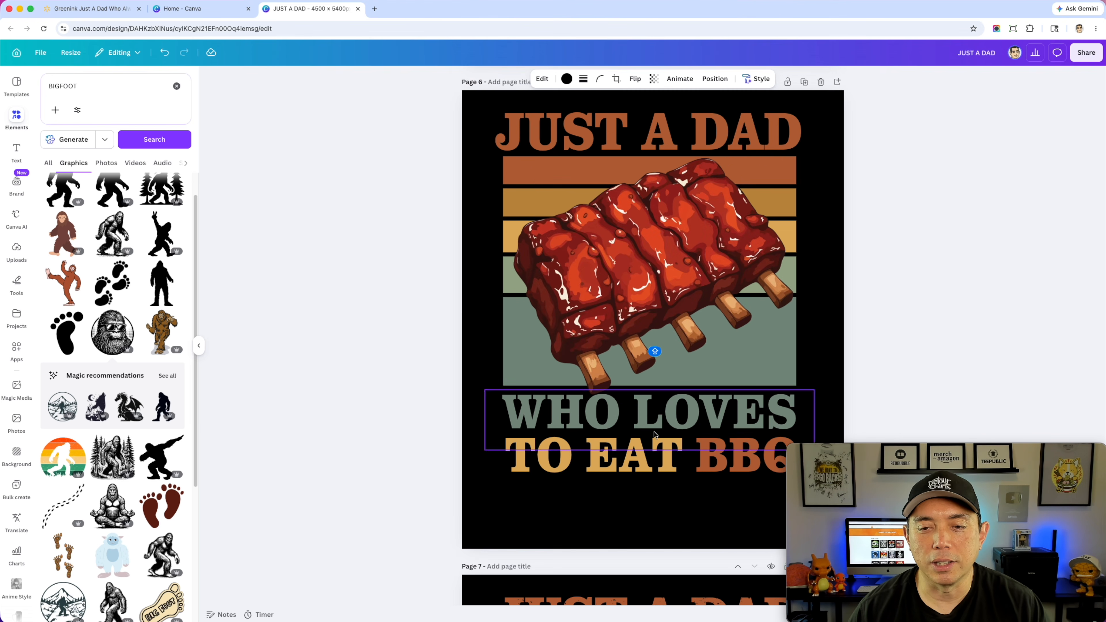
{"action": "scroll", "coordinate": [678, 435], "scroll_direction": "up", "scroll_amount": 1}
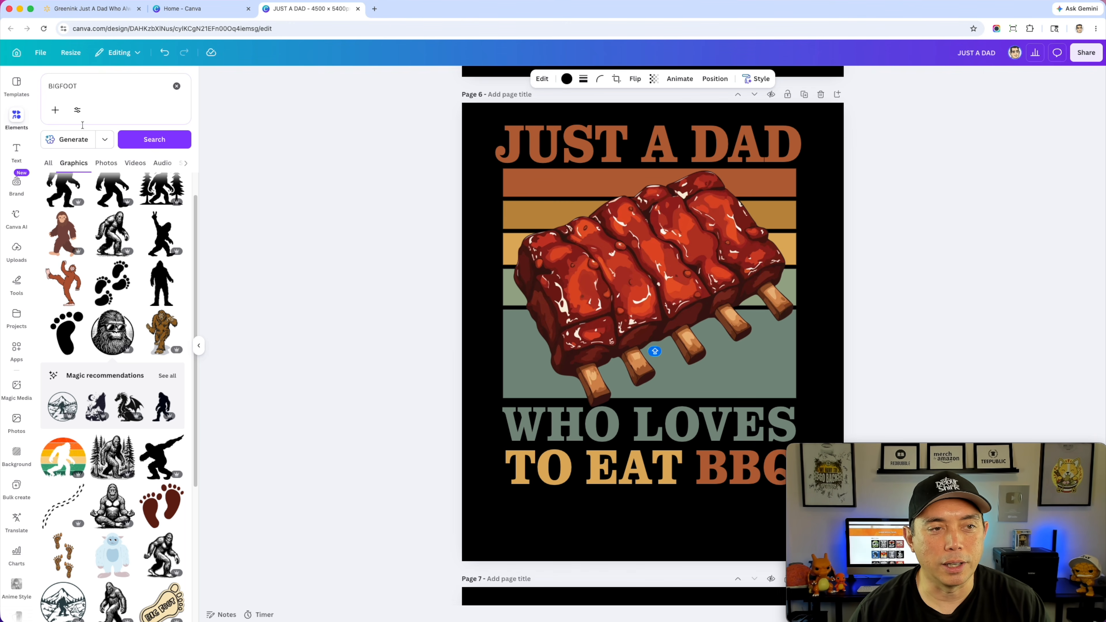
- Search the graphics library for BBQ
{"action": "left_click", "coordinate": [76, 97]}
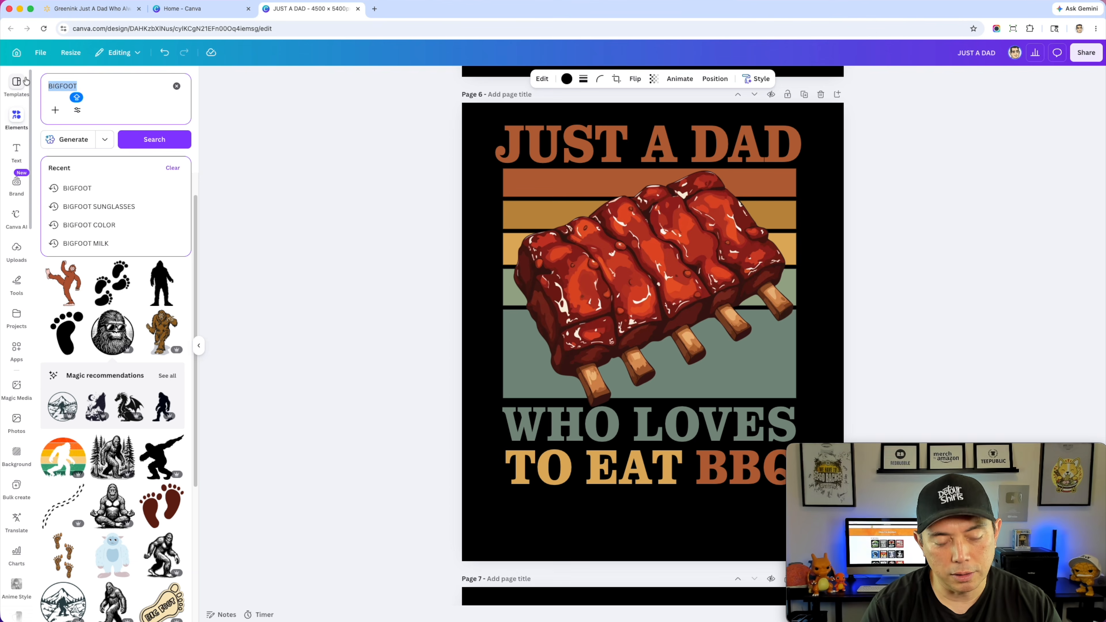
{"action": "type", "text": "BBBA"}
{"action": "key", "text": "Return"}
{"action": "key", "text": "BackSpace"}
{"action": "key", "text": "BackSpace"}
{"action": "type", "text": "Q"}
{"action": "key", "text": "Return"}
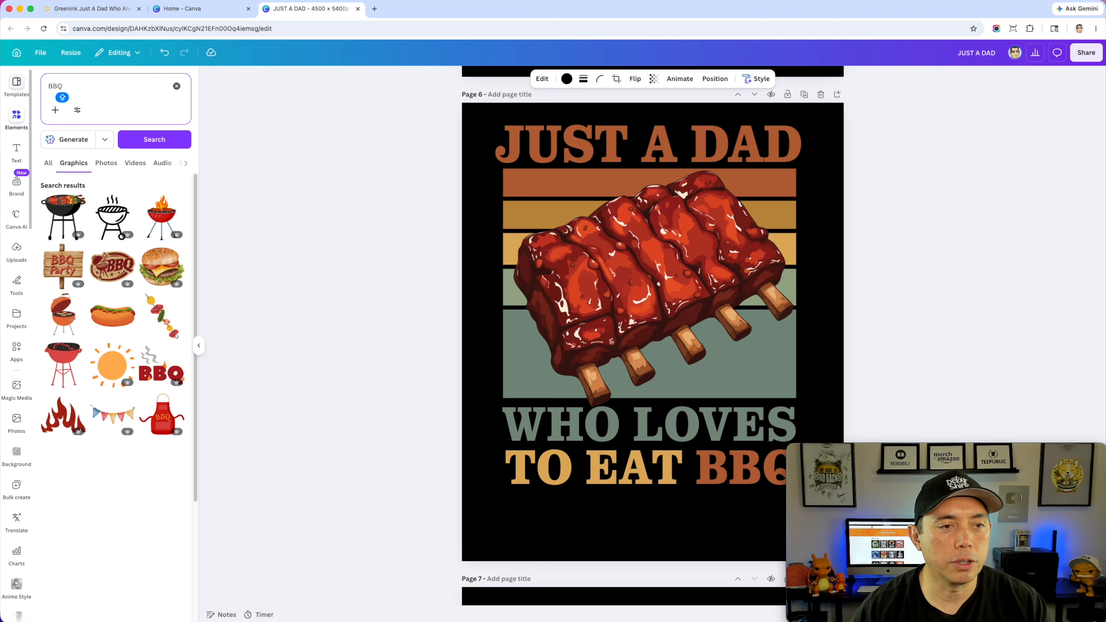
- Try two different hot dog graphics over the ribs on page 6, deleting each one
{"action": "left_click", "coordinate": [106, 313]}
{"action": "left_click_drag", "start_coordinate": [727, 323], "coordinate": [726, 293]}
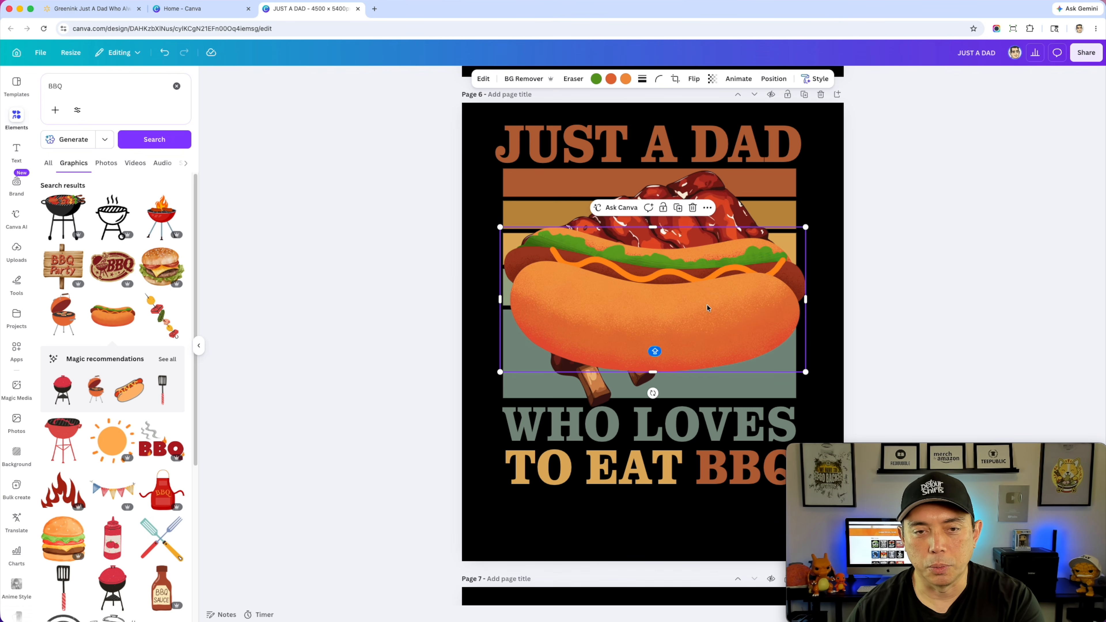
{"action": "key", "text": "Delete"}
{"action": "scroll", "coordinate": [131, 348], "scroll_direction": "down", "scroll_amount": 1}
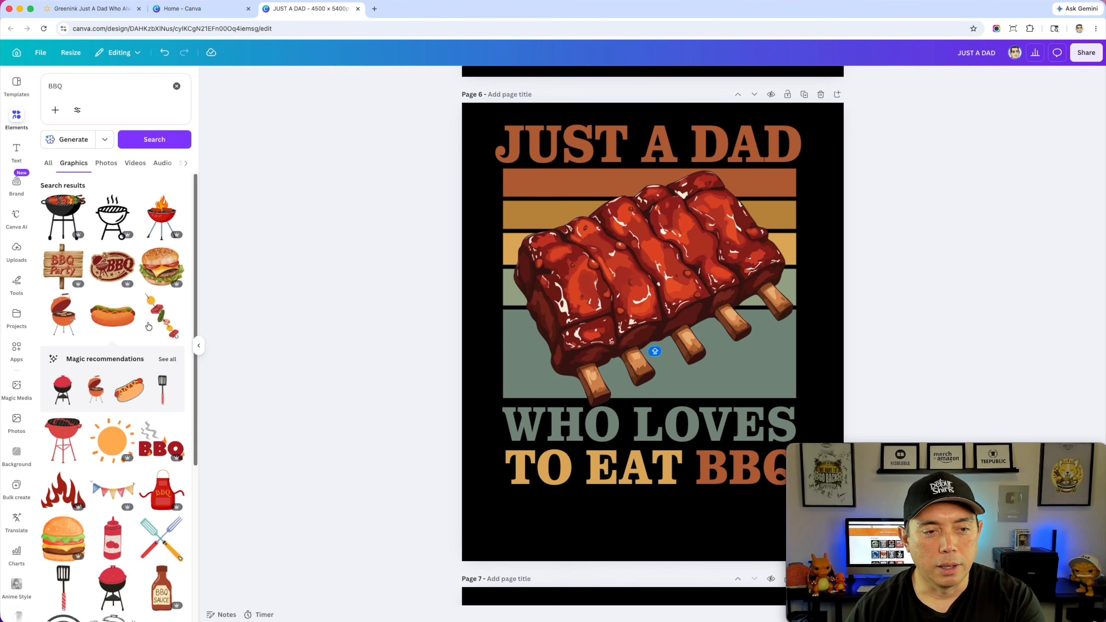
{"action": "left_click", "coordinate": [117, 380]}
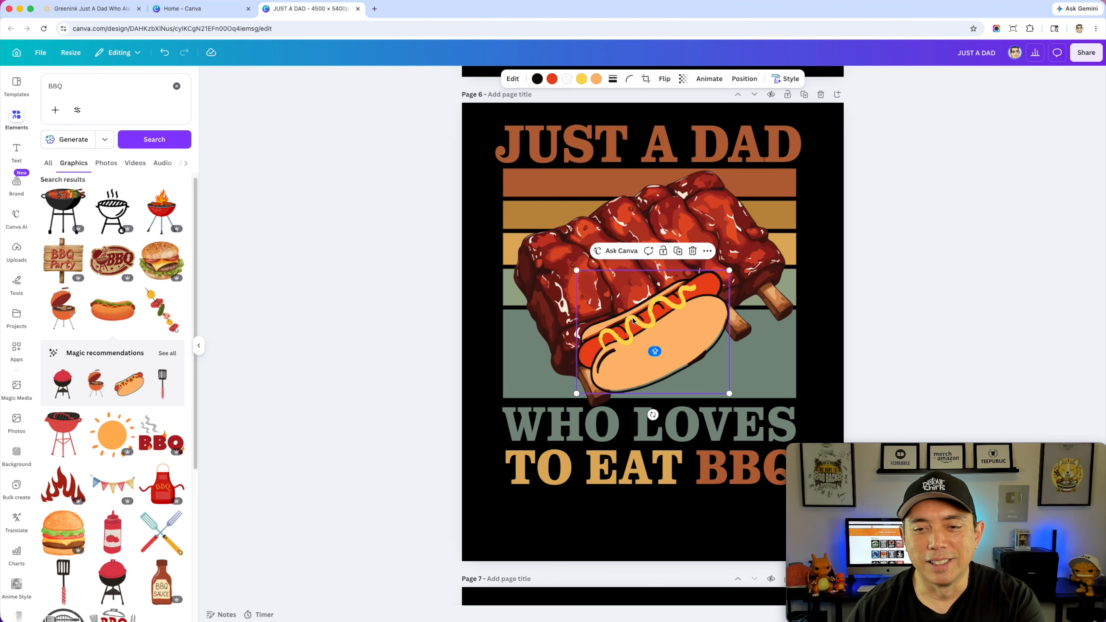
{"action": "key", "text": "Delete"}
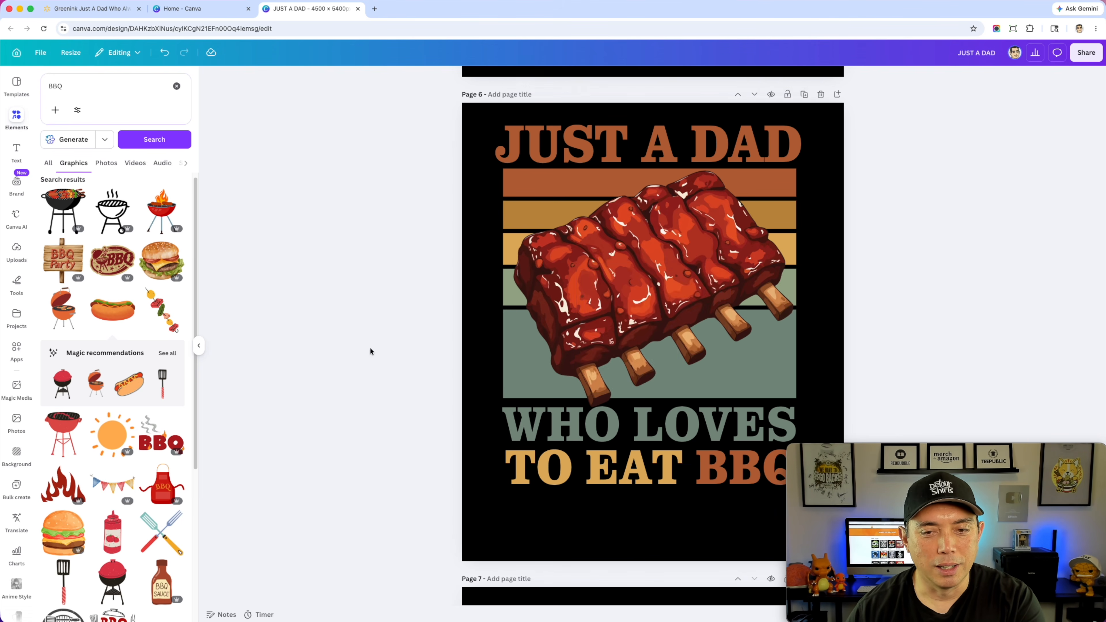
- Try an enlarged red kettle grill graphic over the stripes on page 6, and delete it
{"action": "scroll", "coordinate": [106, 391], "scroll_direction": "down", "scroll_amount": 4}
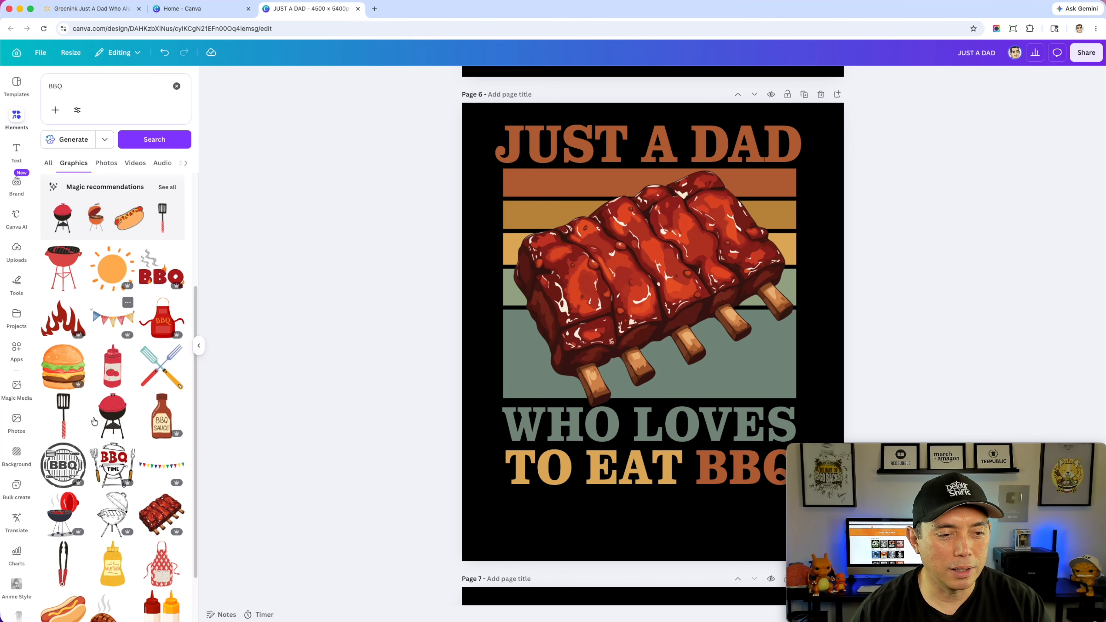
{"action": "left_click", "coordinate": [107, 418]}
{"action": "left_click_drag", "start_coordinate": [671, 304], "coordinate": [661, 243]}
{"action": "left_click_drag", "start_coordinate": [702, 370], "coordinate": [736, 422]}
{"action": "left_click_drag", "start_coordinate": [666, 262], "coordinate": [649, 247]}
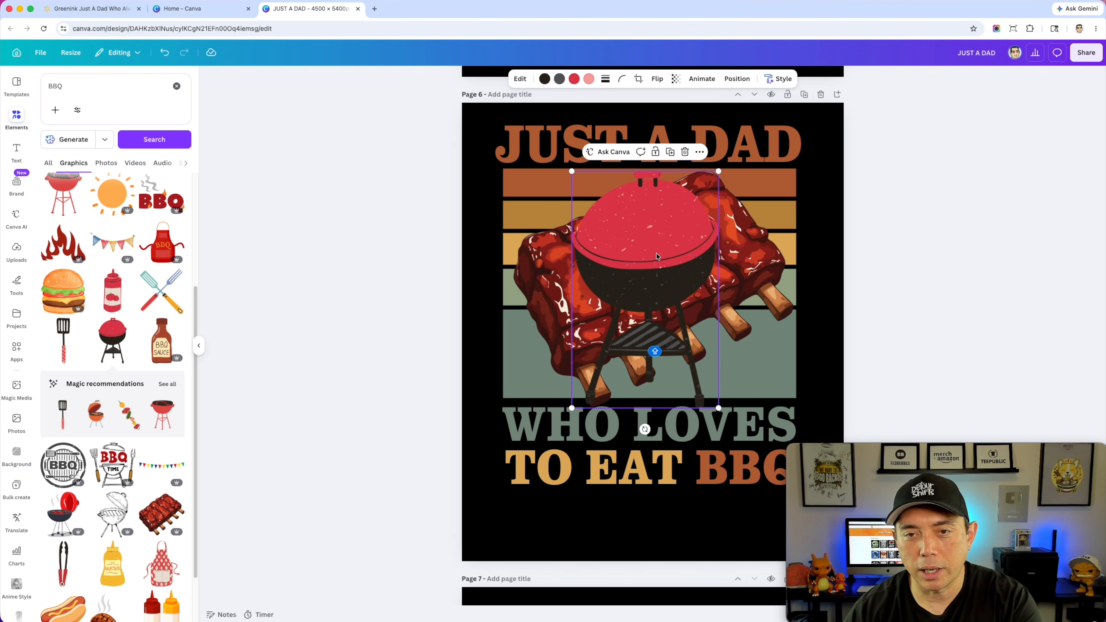
{"action": "key", "text": "Delete"}
- Try a second rack of ribs graphic on page 6, delete it, and browse more BBQ graphics
{"action": "scroll", "coordinate": [158, 448], "scroll_direction": "down", "scroll_amount": 3}
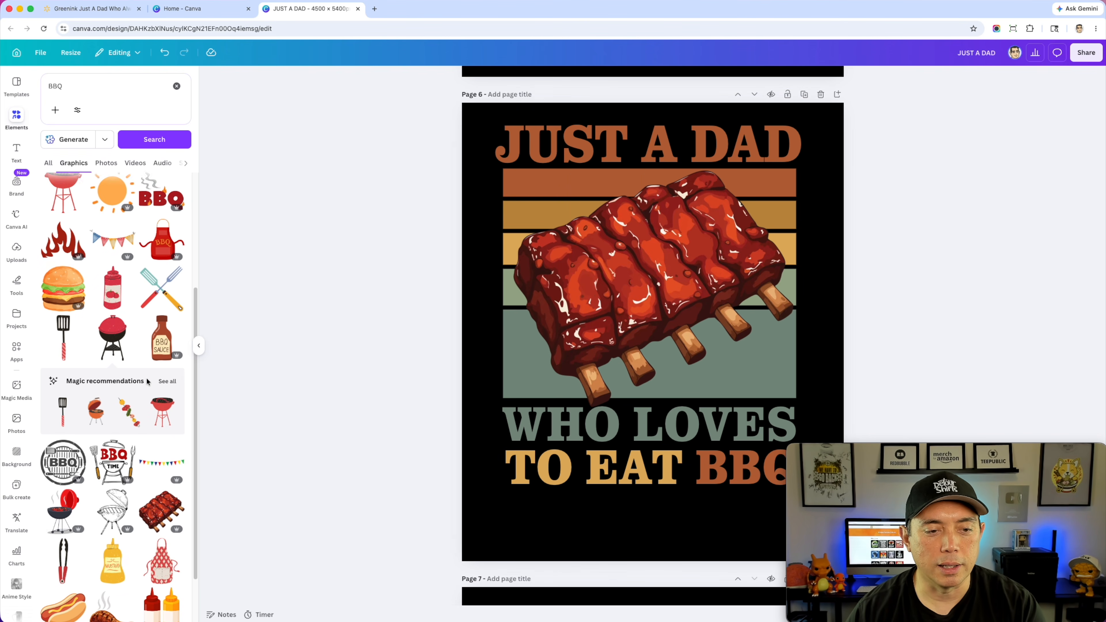
{"action": "left_click", "coordinate": [158, 449]}
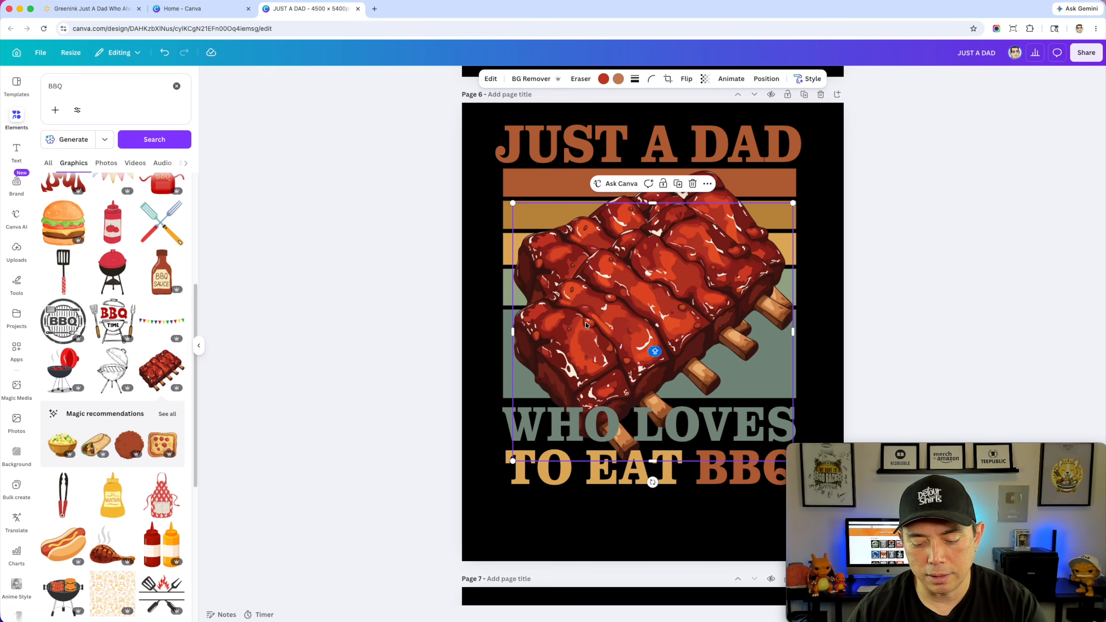
{"action": "key", "text": "Delete"}
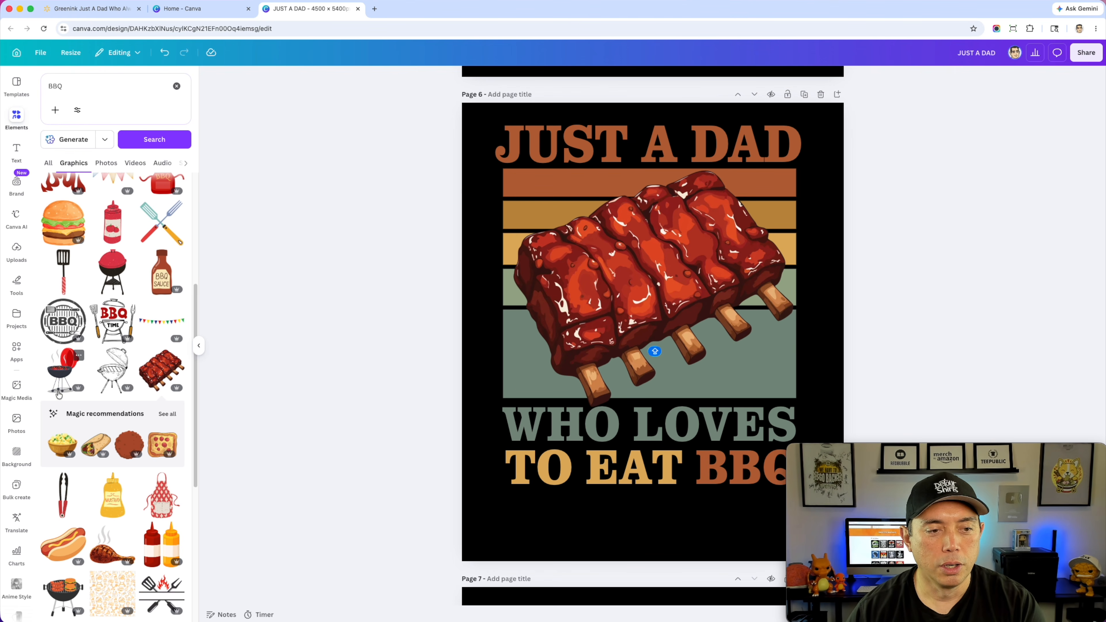
{"action": "scroll", "coordinate": [59, 394], "scroll_direction": "down", "scroll_amount": 2}
{"action": "scroll", "coordinate": [59, 394], "scroll_direction": "down", "scroll_amount": 5}
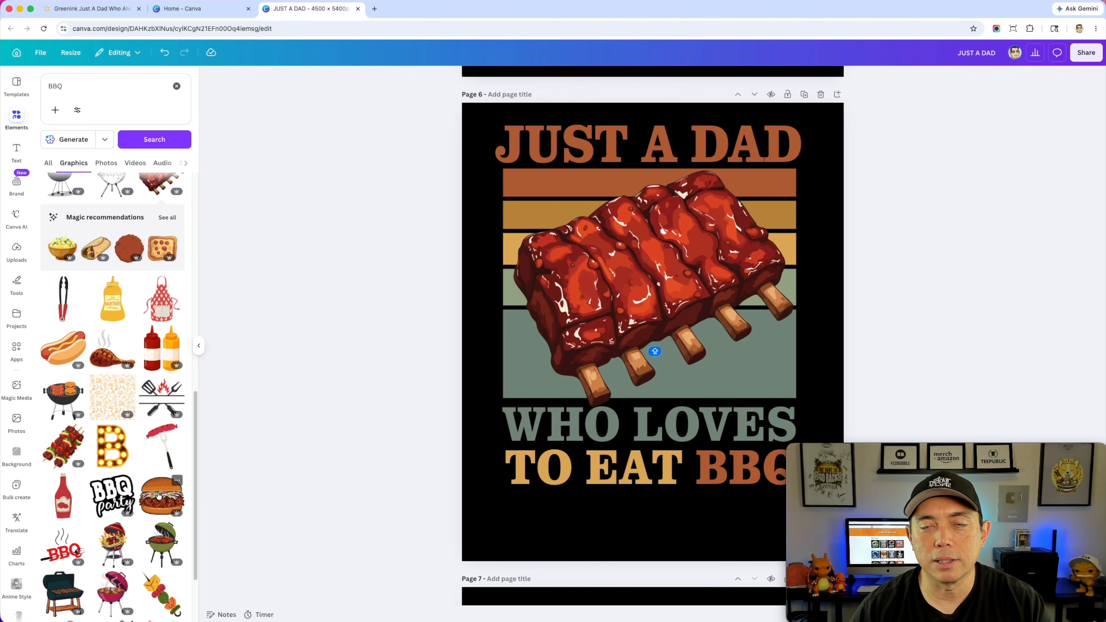
- Delete the distressed texture overlay from the 80s MUSIC design on page 7
{"action": "scroll", "coordinate": [397, 363], "scroll_direction": "down", "scroll_amount": 6}
{"action": "scroll", "coordinate": [474, 354], "scroll_direction": "down", "scroll_amount": 5}
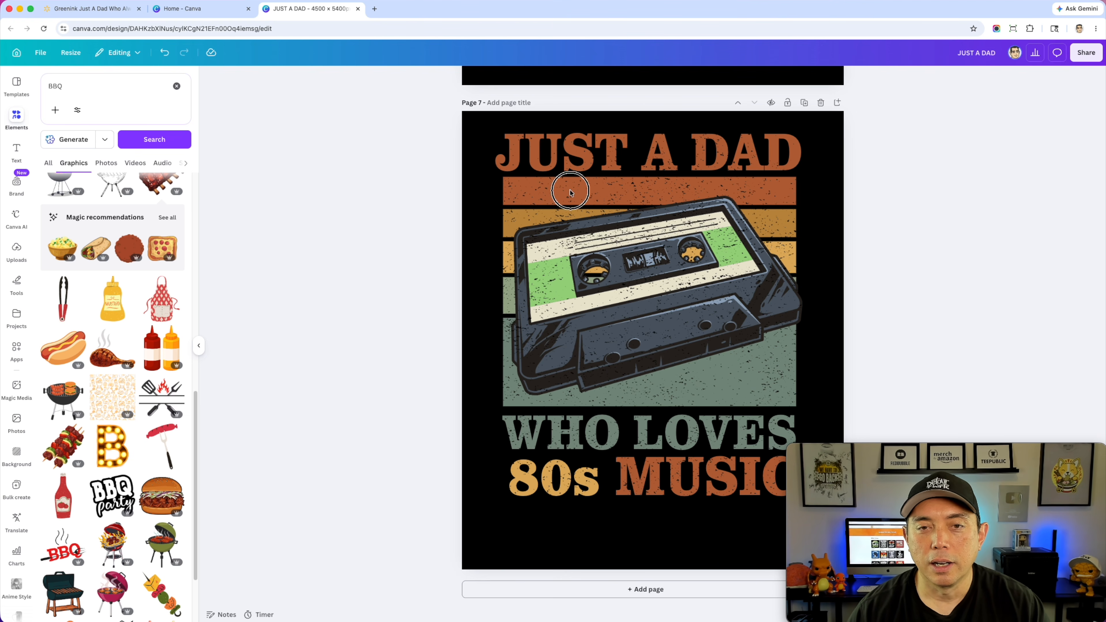
{"action": "left_click", "coordinate": [560, 194]}
{"action": "left_click_drag", "start_coordinate": [560, 194], "coordinate": [483, 204]}
{"action": "key", "text": "Delete"}
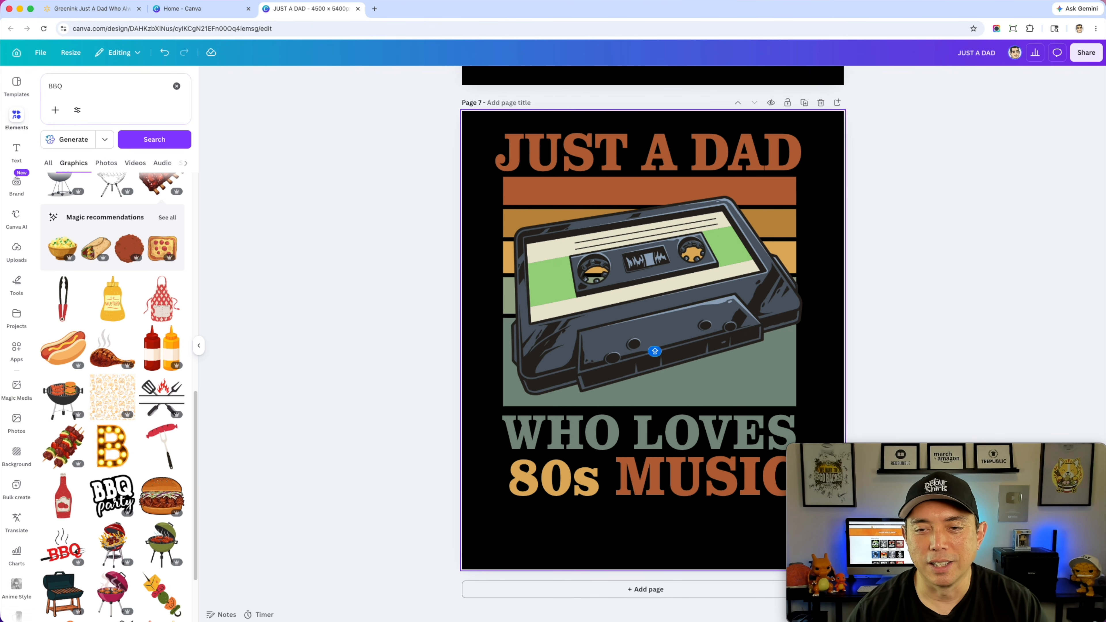
- Nudge the cassette graphic on page 7 and search the graphics library for CASSETTE TAPE
{"action": "left_click", "coordinate": [654, 352]}
{"action": "left_click_drag", "start_coordinate": [654, 352], "coordinate": [663, 312]}
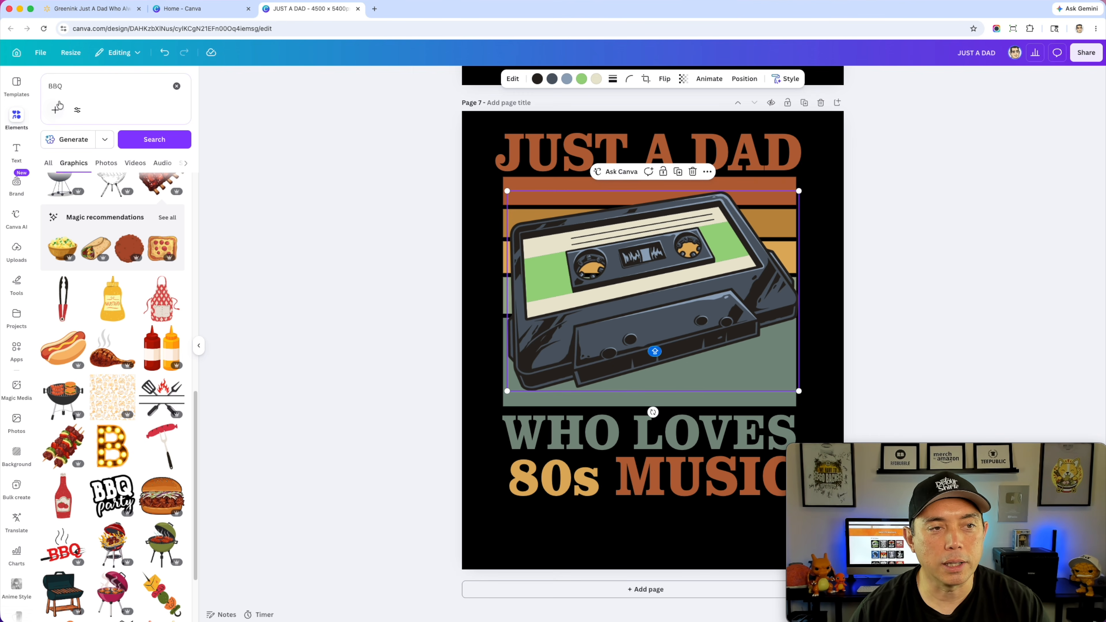
{"action": "left_click", "coordinate": [60, 87]}
{"action": "type", "text": "CASSETTE TAPE"}
{"action": "key", "text": "Return"}
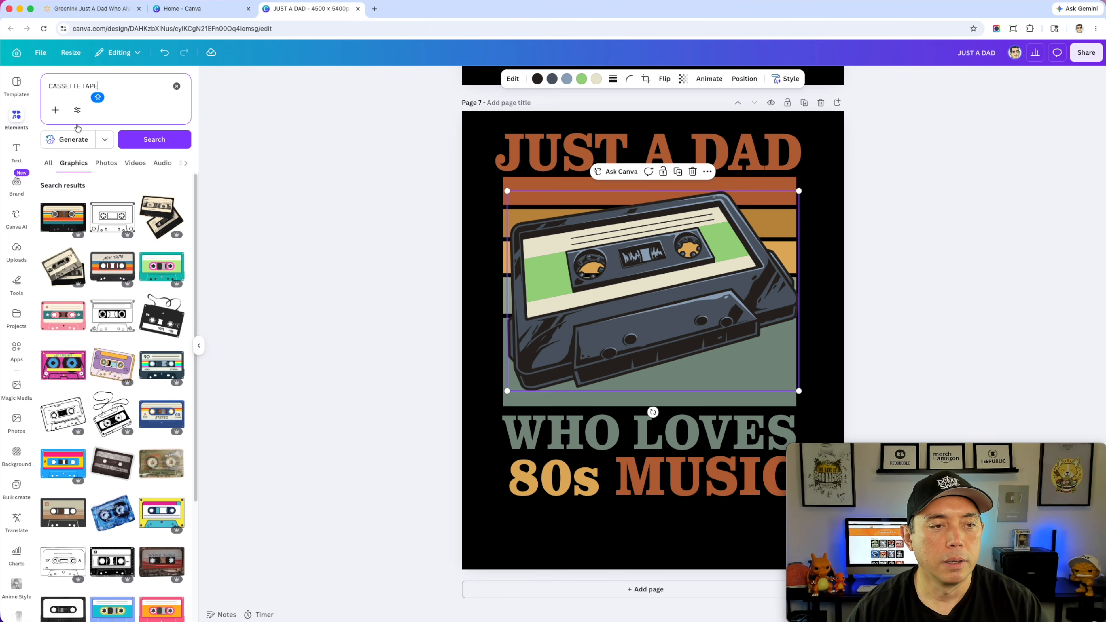
- Add the striped retro cassette at the upper left of page 7's stripes, and shrink the existing cassette and place it at their lower right
{"action": "left_click", "coordinate": [63, 216]}
{"action": "left_click_drag", "start_coordinate": [662, 320], "coordinate": [604, 206]}
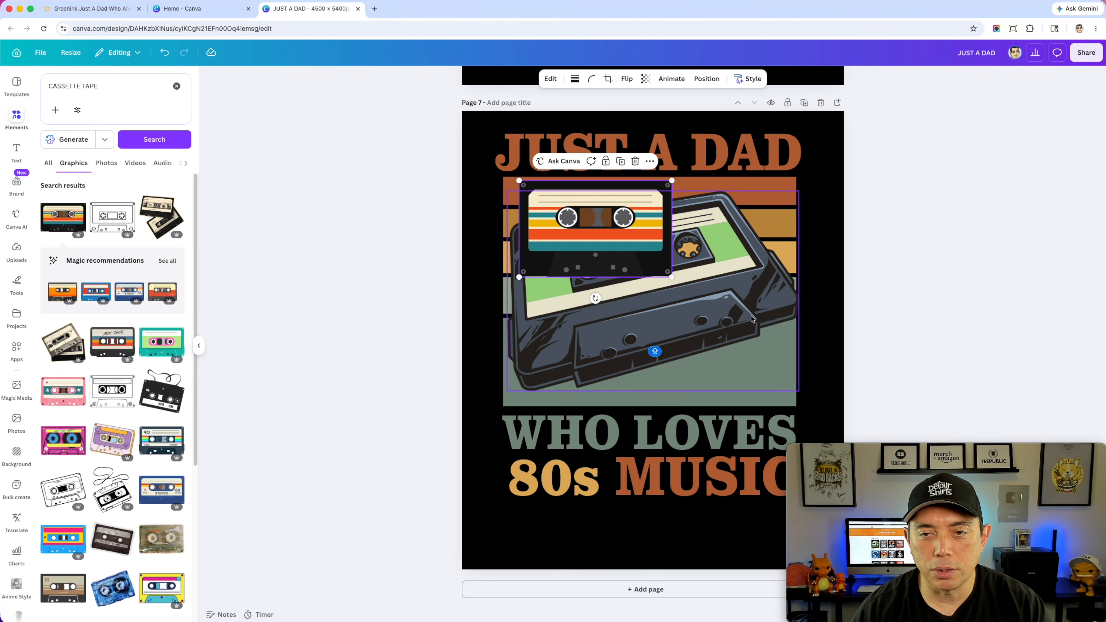
{"action": "left_click", "coordinate": [794, 391]}
{"action": "left_click_drag", "start_coordinate": [797, 392], "coordinate": [736, 348]}
{"action": "left_click_drag", "start_coordinate": [709, 294], "coordinate": [745, 357]}
{"action": "left_click_drag", "start_coordinate": [568, 223], "coordinate": [532, 222]}
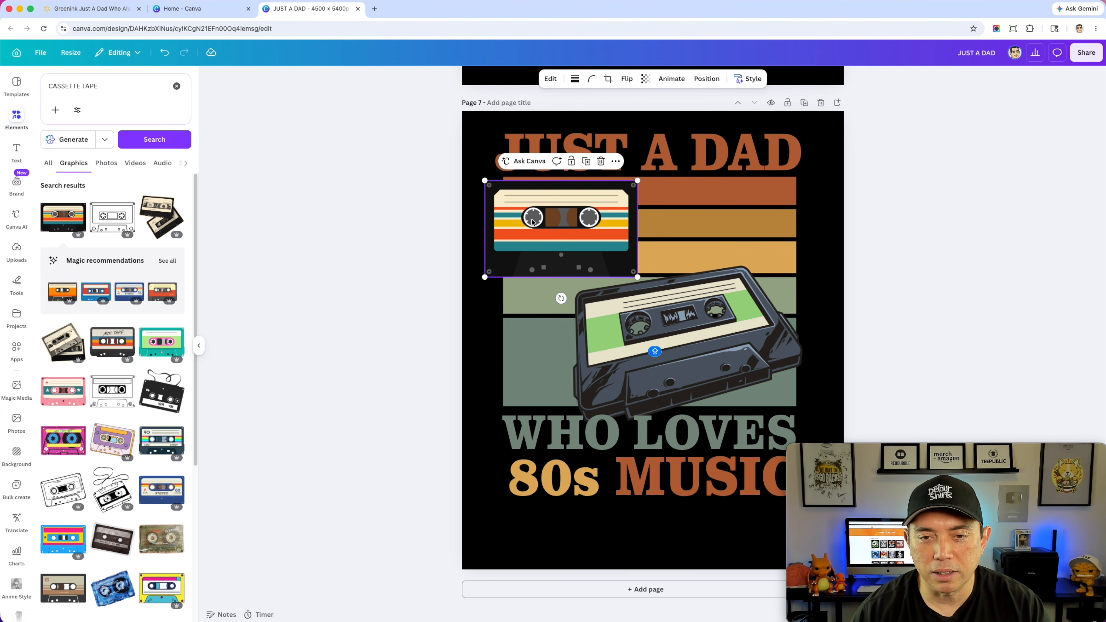
- Delete the striped retro cassette and move the original cassette up over the middle of the stripes
{"action": "left_click", "coordinate": [725, 334]}
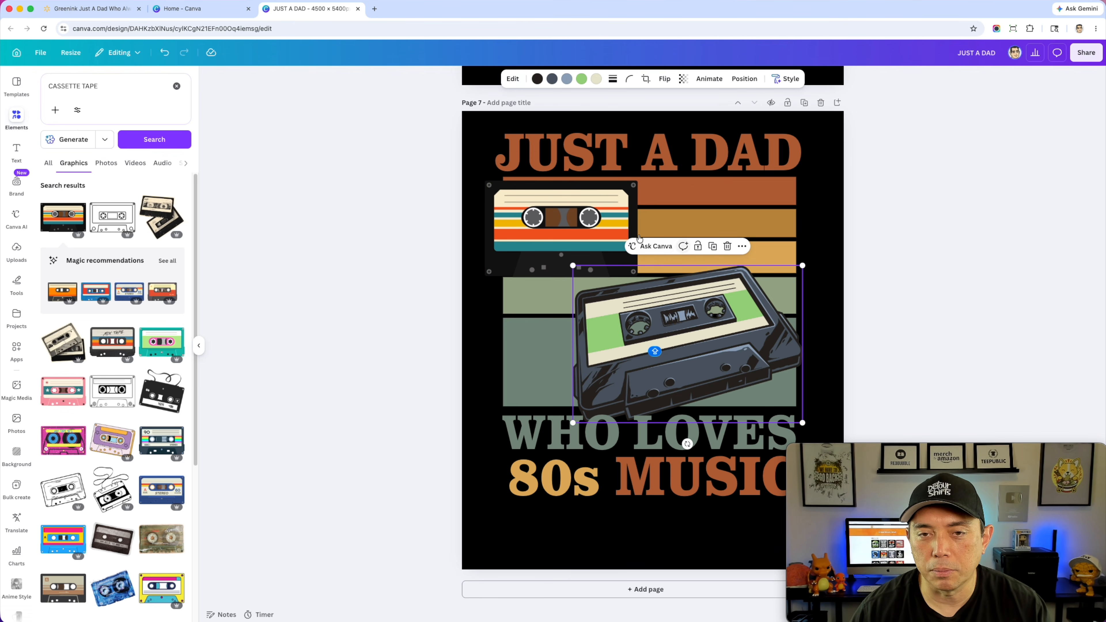
{"action": "left_click", "coordinate": [590, 217]}
{"action": "key", "text": "Delete"}
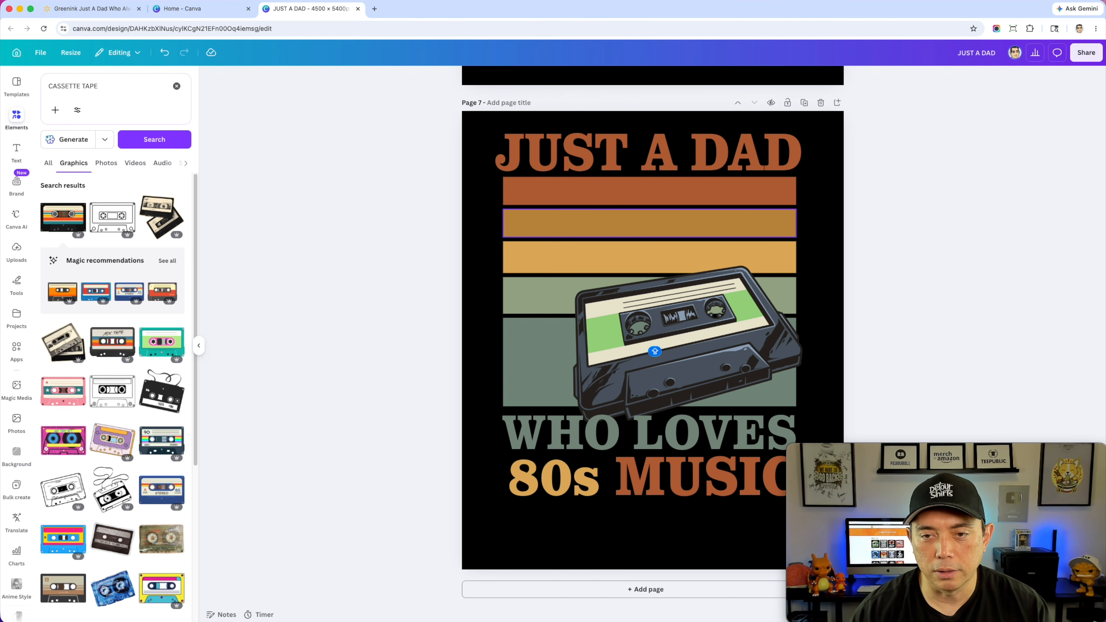
{"action": "left_click_drag", "start_coordinate": [715, 301], "coordinate": [665, 230]}
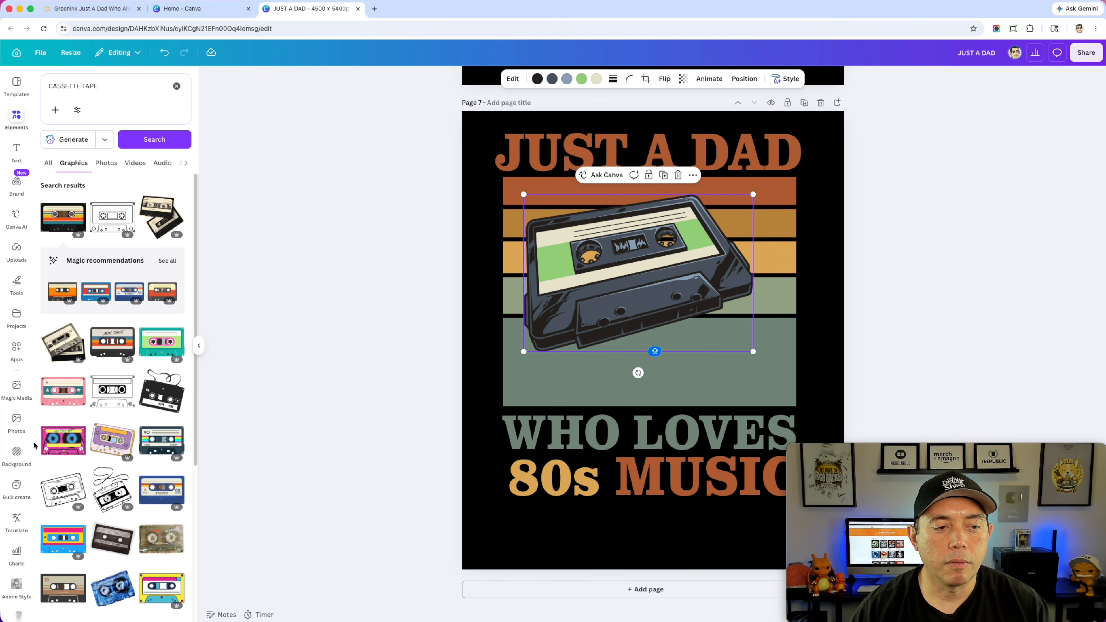
- Try the pink MIX TAPE 90'S cassette enlarged over the stripes on page 7, and delete it
{"action": "left_click", "coordinate": [62, 440]}
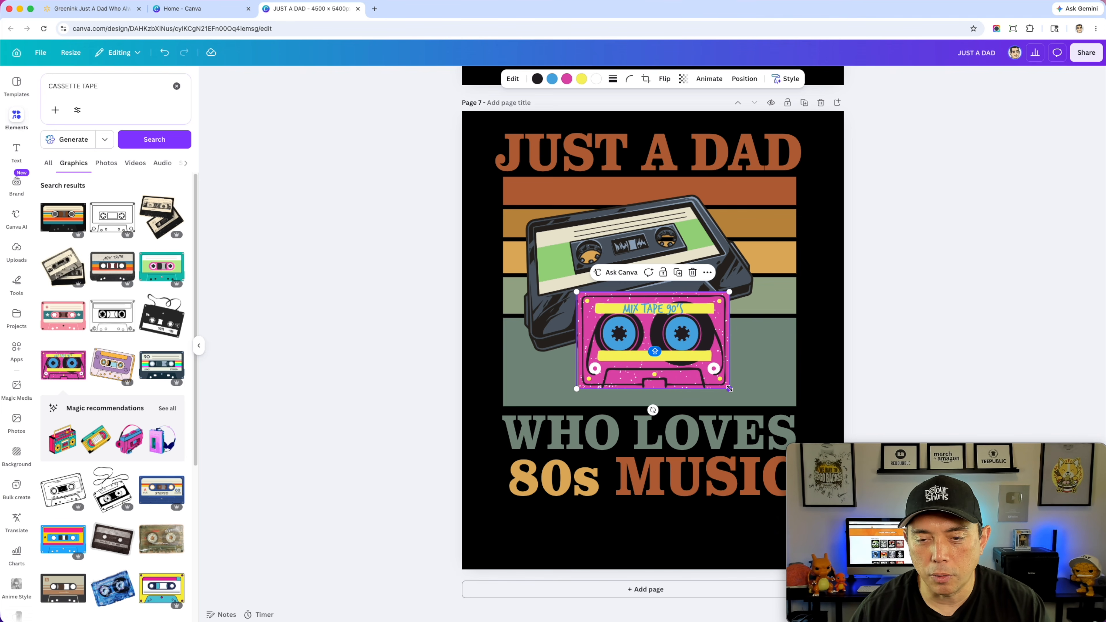
{"action": "left_click_drag", "start_coordinate": [729, 388], "coordinate": [783, 413]}
{"action": "left_click_drag", "start_coordinate": [714, 324], "coordinate": [707, 267]}
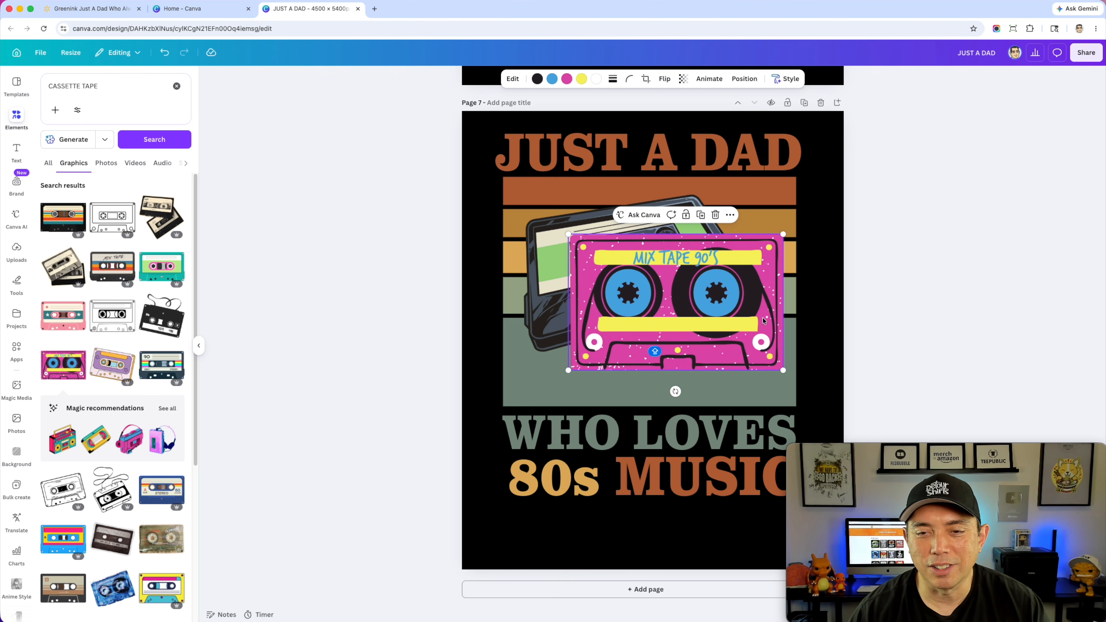
{"action": "key", "text": "Delete"}
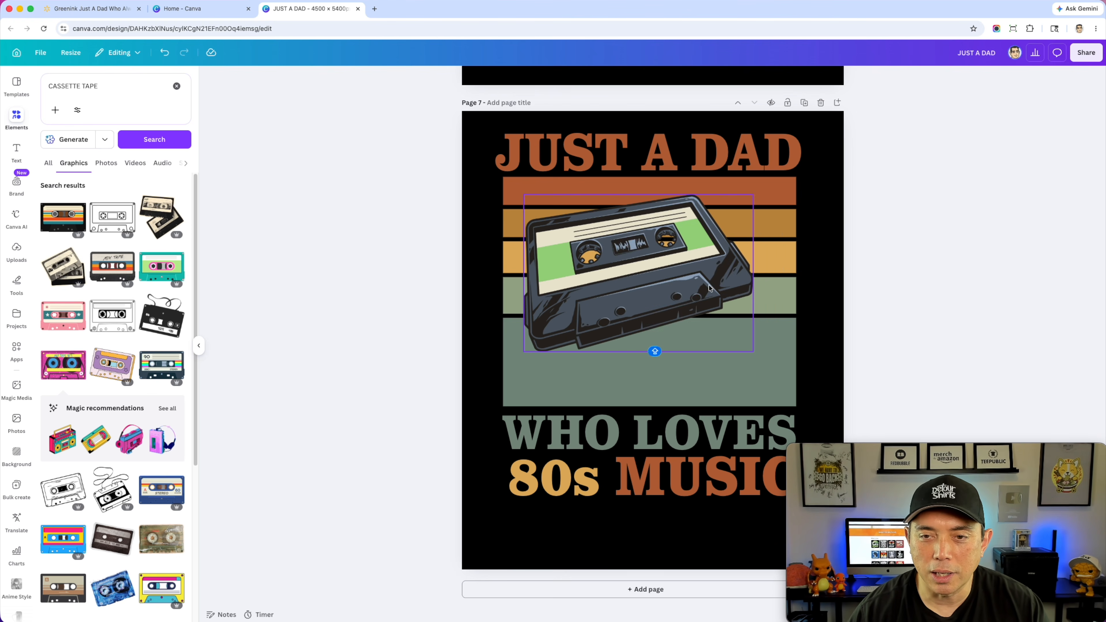
- Enlarge the original dark cassette on page 7 to nearly the stripes' full width and position it over their lower right part
{"action": "left_click", "coordinate": [685, 278]}
{"action": "left_click_drag", "start_coordinate": [753, 352], "coordinate": [802, 391]}
{"action": "left_click_drag", "start_coordinate": [664, 312], "coordinate": [654, 304]}
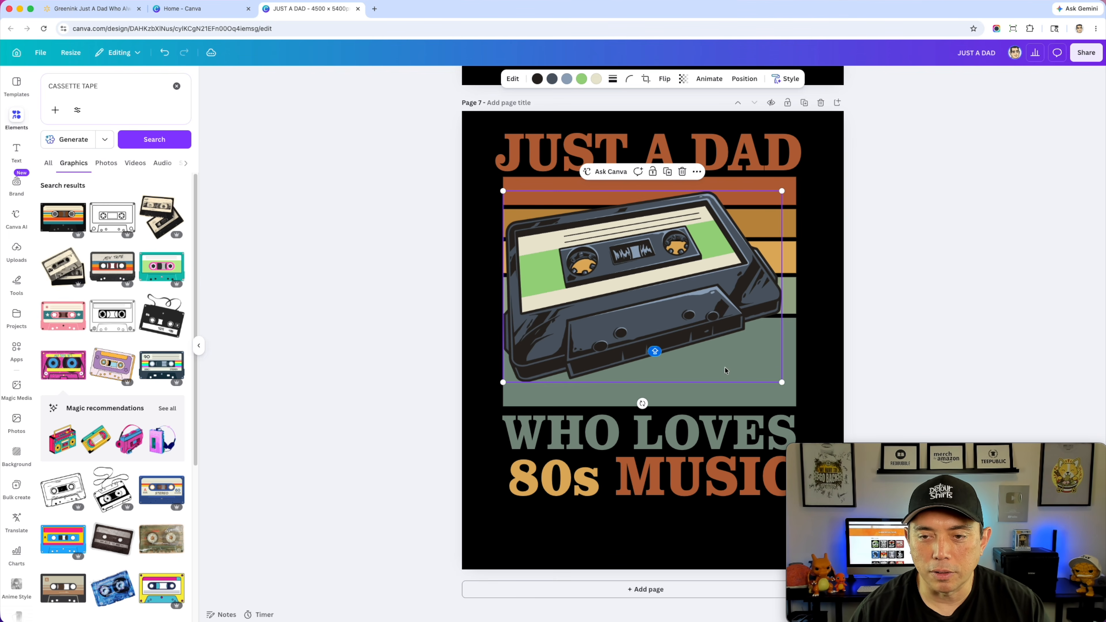
{"action": "left_click_drag", "start_coordinate": [781, 382], "coordinate": [807, 394]}
{"action": "left_click_drag", "start_coordinate": [661, 313], "coordinate": [668, 307]}
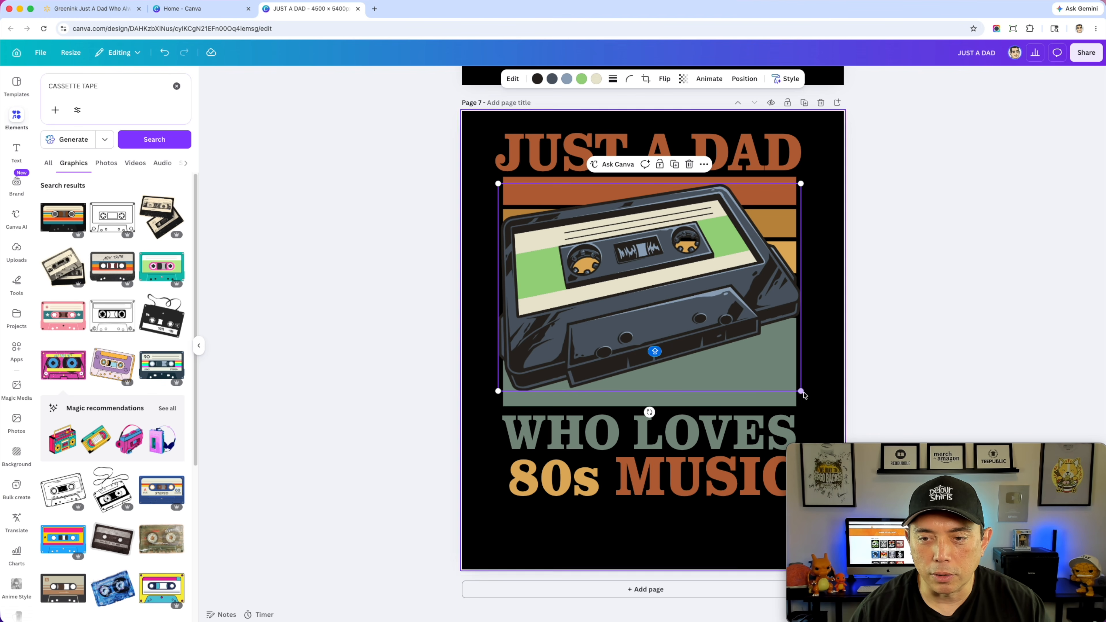
{"action": "left_click_drag", "start_coordinate": [803, 394], "coordinate": [810, 399]}
{"action": "left_click_drag", "start_coordinate": [674, 307], "coordinate": [683, 316]}
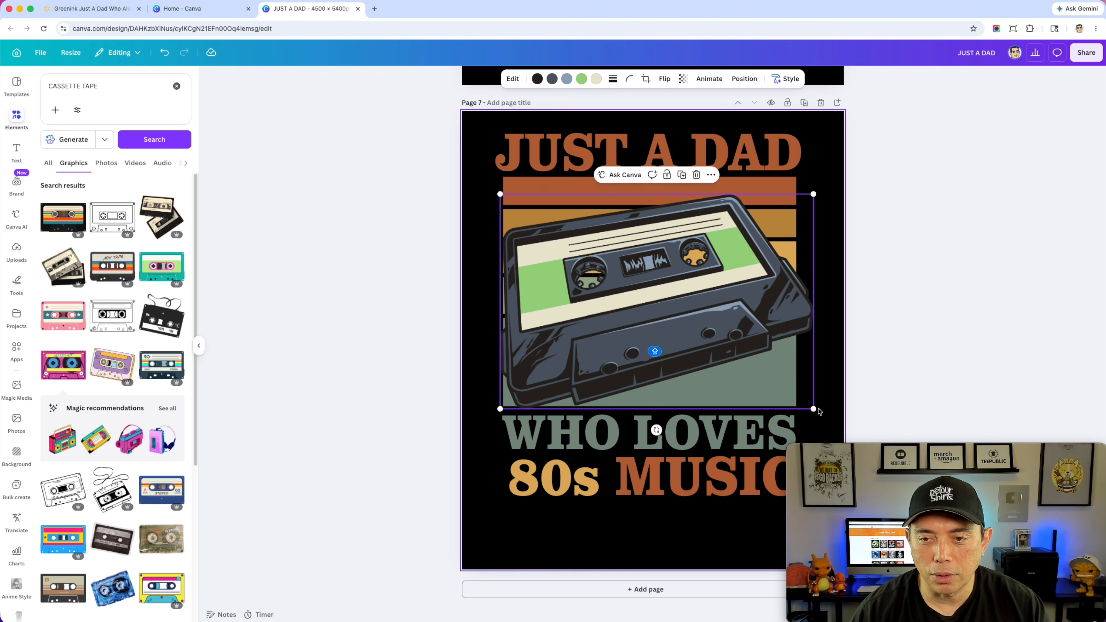
{"action": "left_click_drag", "start_coordinate": [812, 407], "coordinate": [780, 382]}
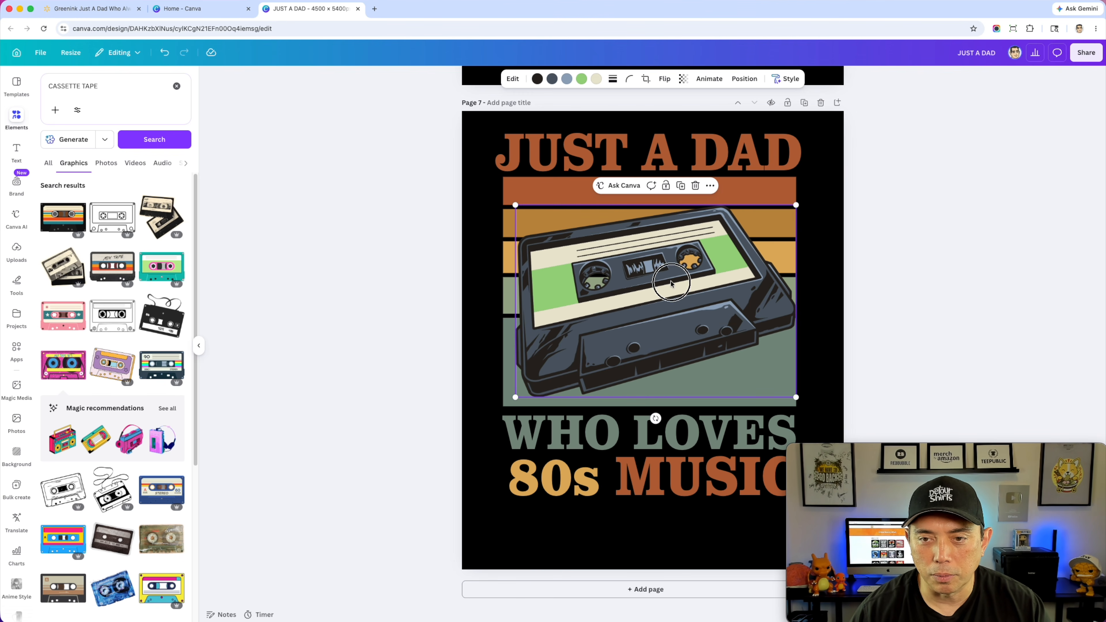
{"action": "left_click_drag", "start_coordinate": [672, 281], "coordinate": [674, 288]}
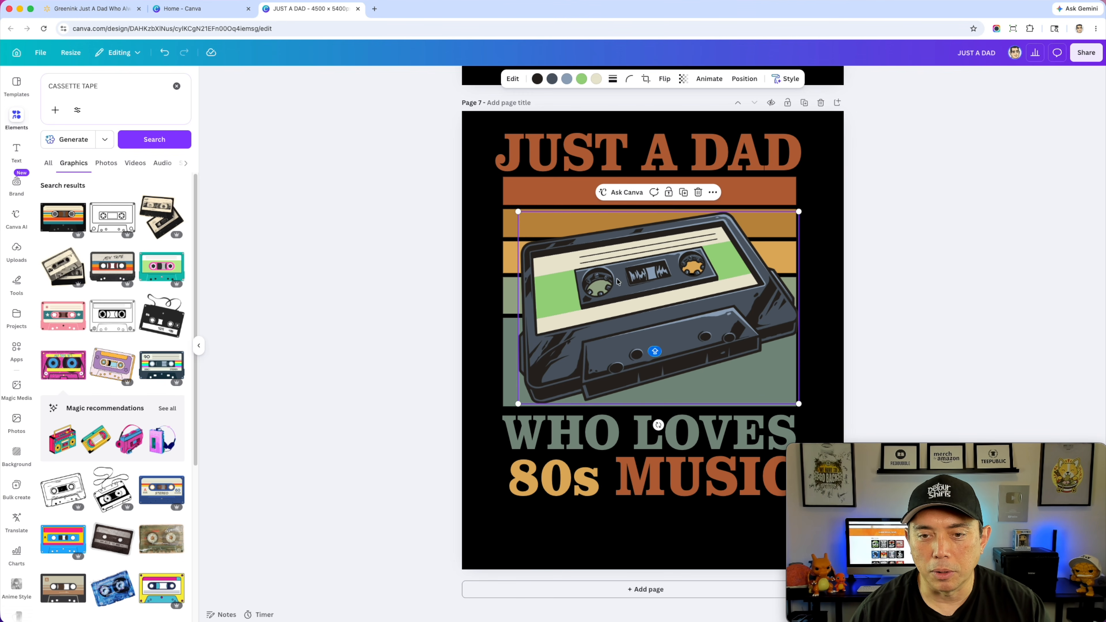
{"action": "left_click", "coordinate": [464, 244]}
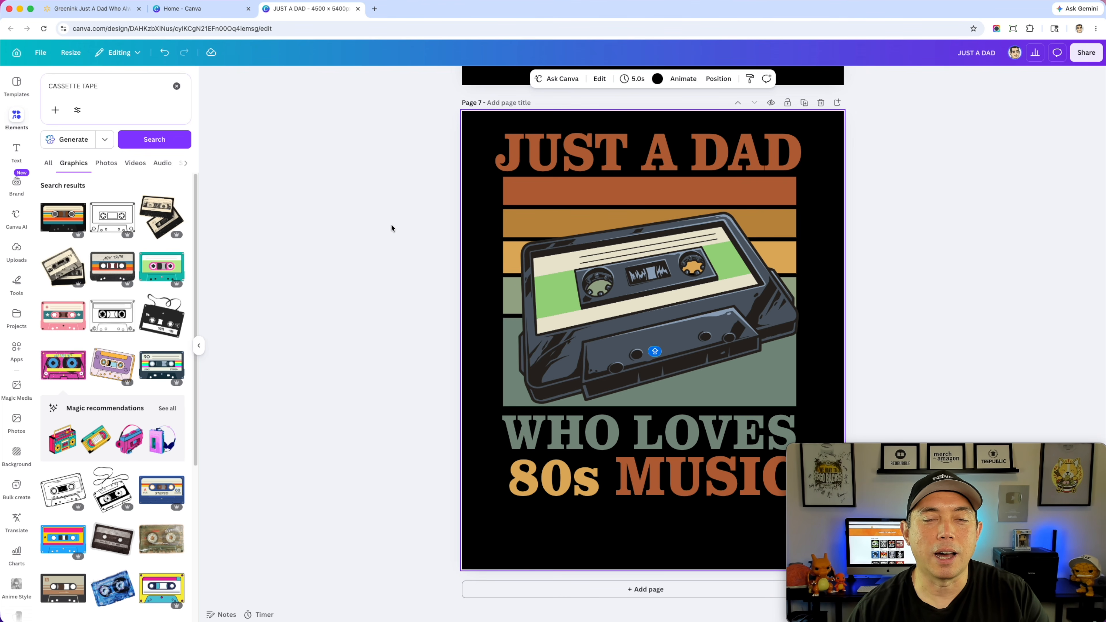
- Search the graphics library for DISTRESSED TEXTURE
{"action": "triple_click", "coordinate": [85, 88]}
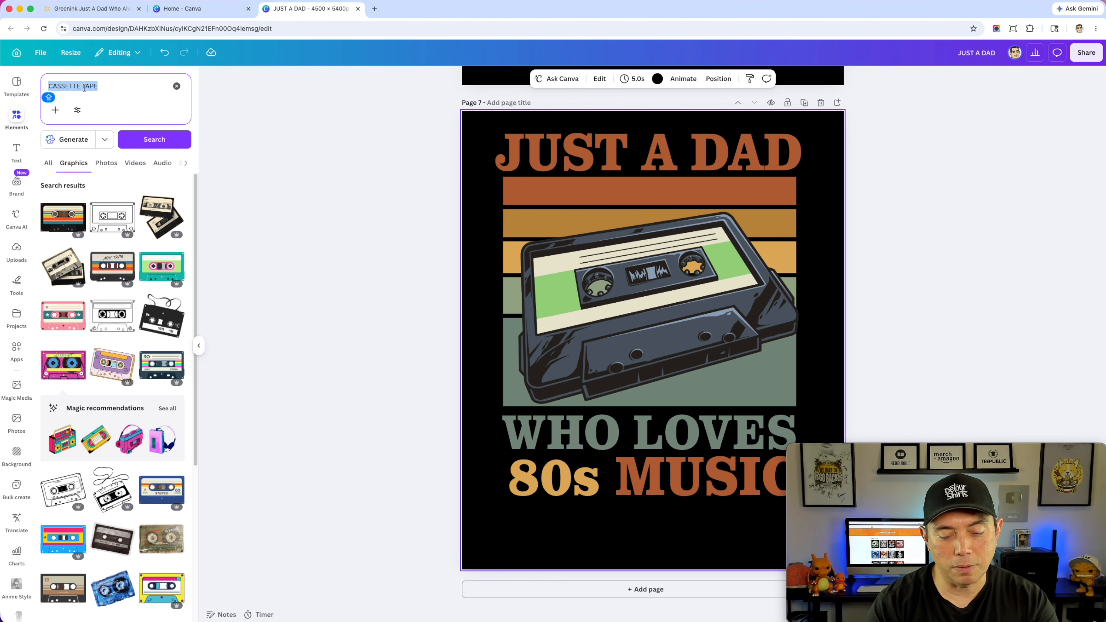
{"action": "type", "text": "DOS"}
{"action": "key", "text": "BackSpace"}
{"action": "key", "text": "BackSpace"}
{"action": "type", "text": "IS"}
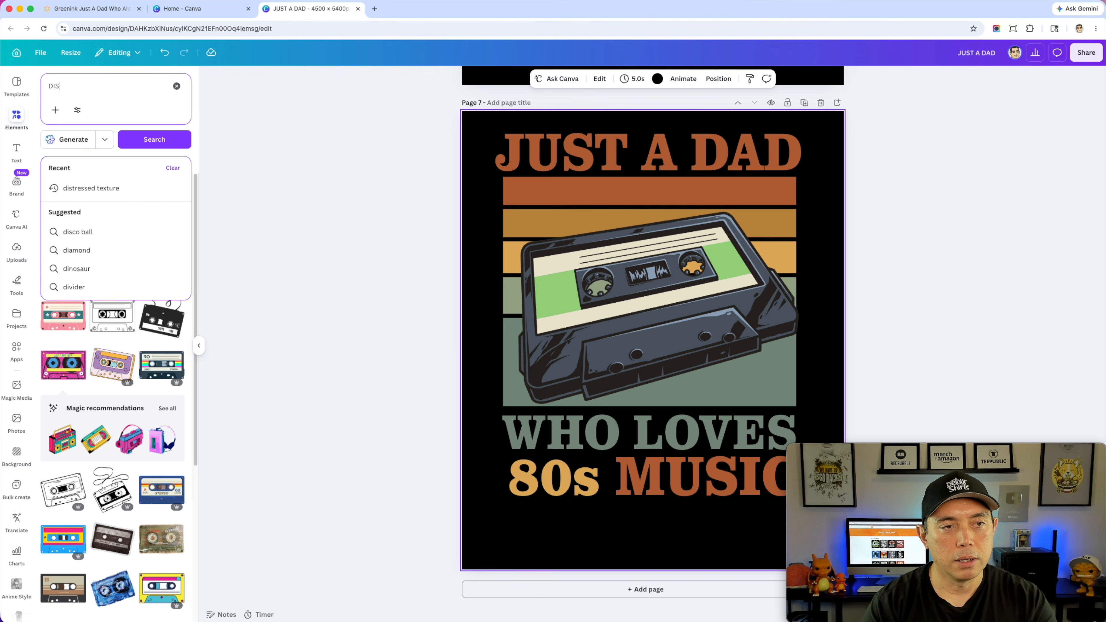
{"action": "type", "text": "TRESSED T"}
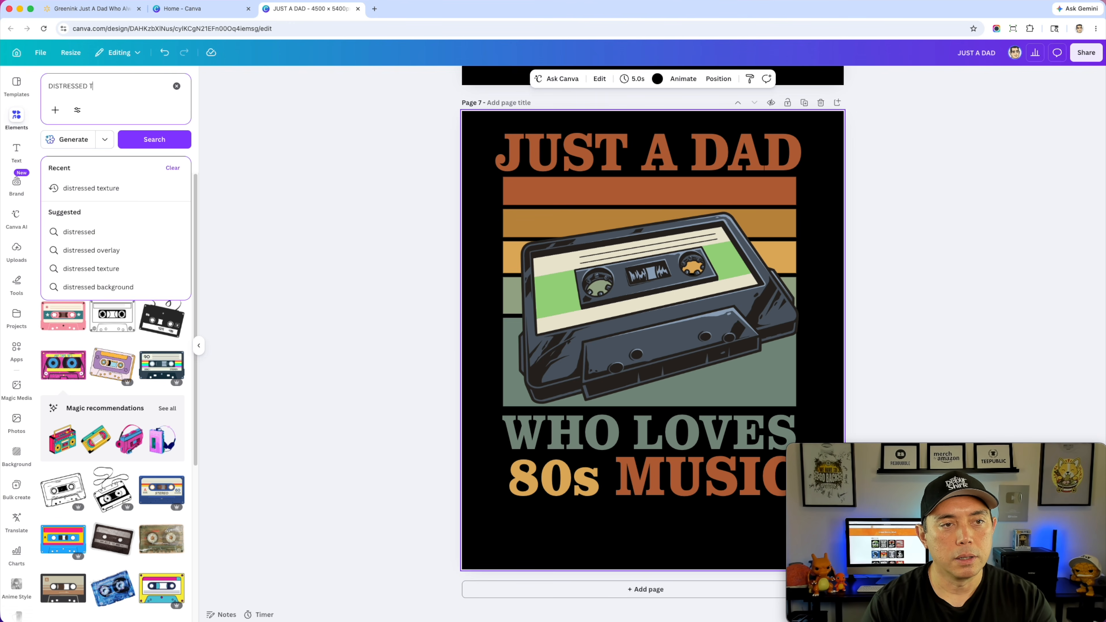
{"action": "type", "text": "EXTURE"}
{"action": "key", "text": "Return"}
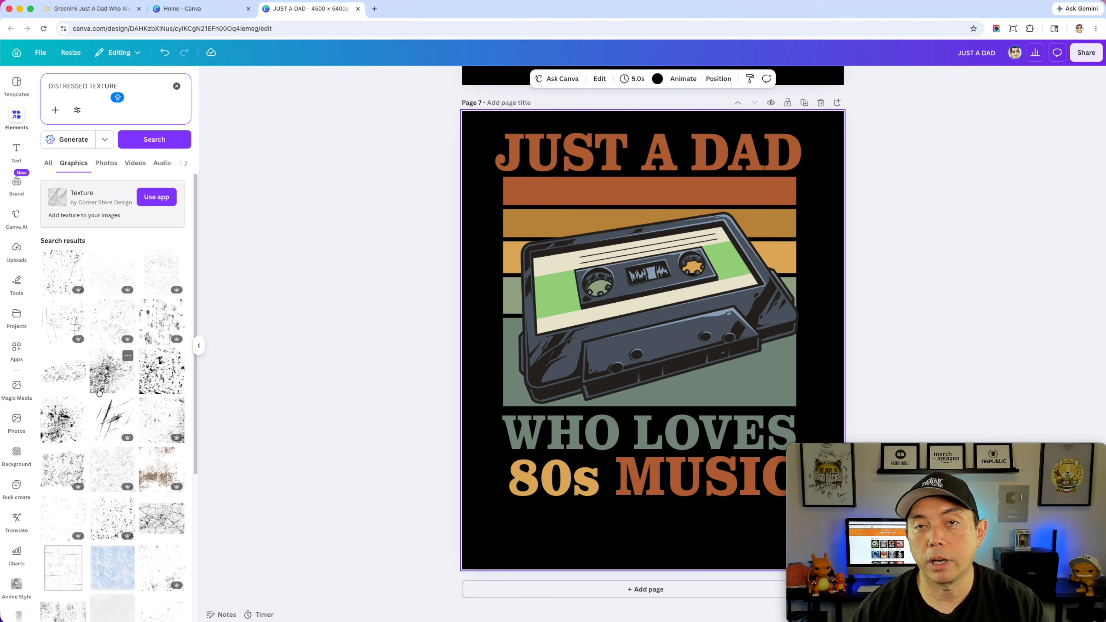
- Add a fine speckled texture to page 7, enlarge it to about 3,435 by 3,379 over the cassette, and move it above all text layers
{"action": "left_click", "coordinate": [111, 274]}
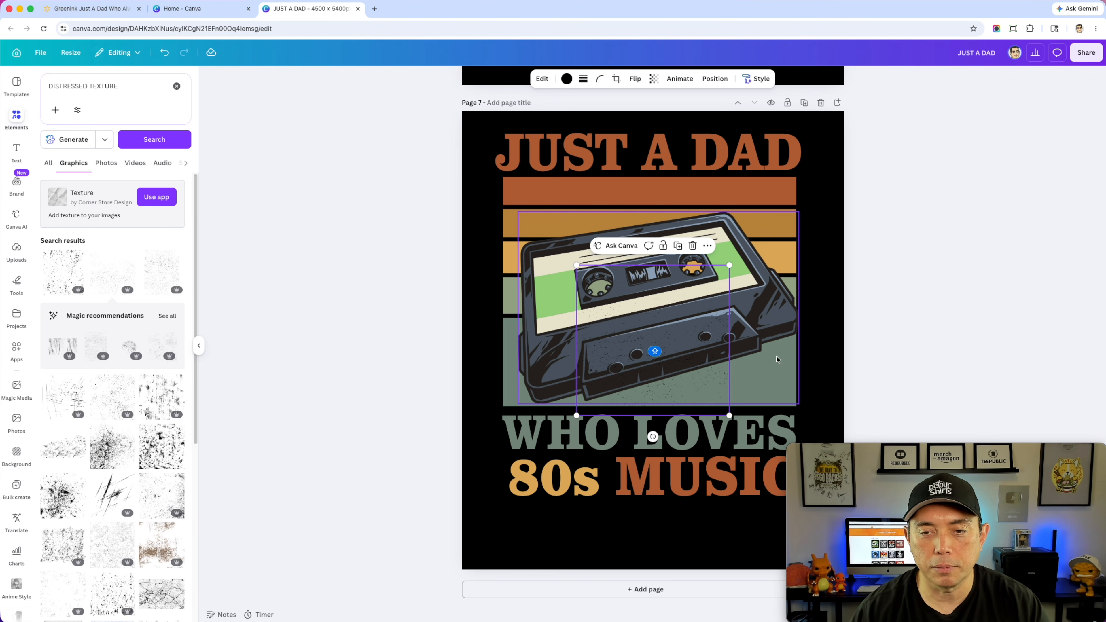
{"action": "left_click_drag", "start_coordinate": [729, 264], "coordinate": [868, 129]}
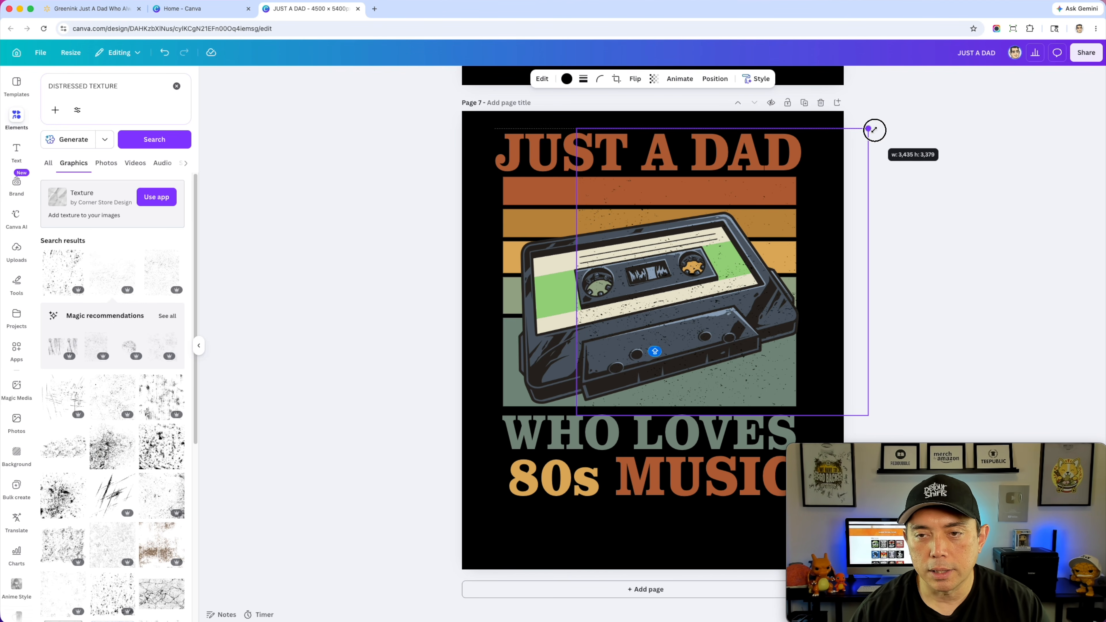
{"action": "left_click_drag", "start_coordinate": [756, 324], "coordinate": [669, 321]}
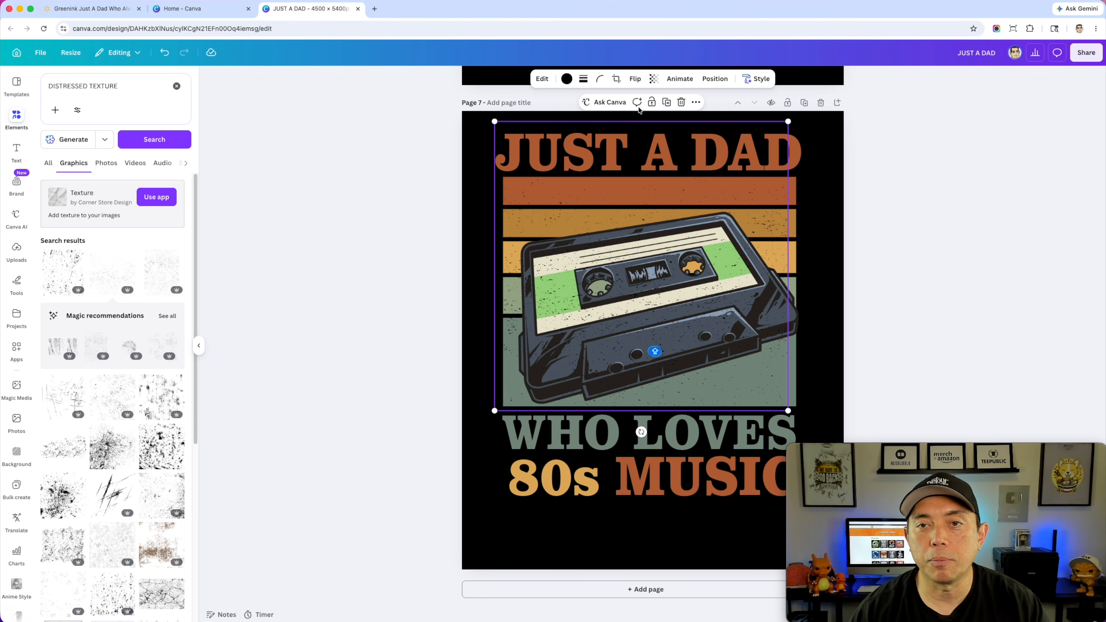
{"action": "left_click", "coordinate": [714, 79]}
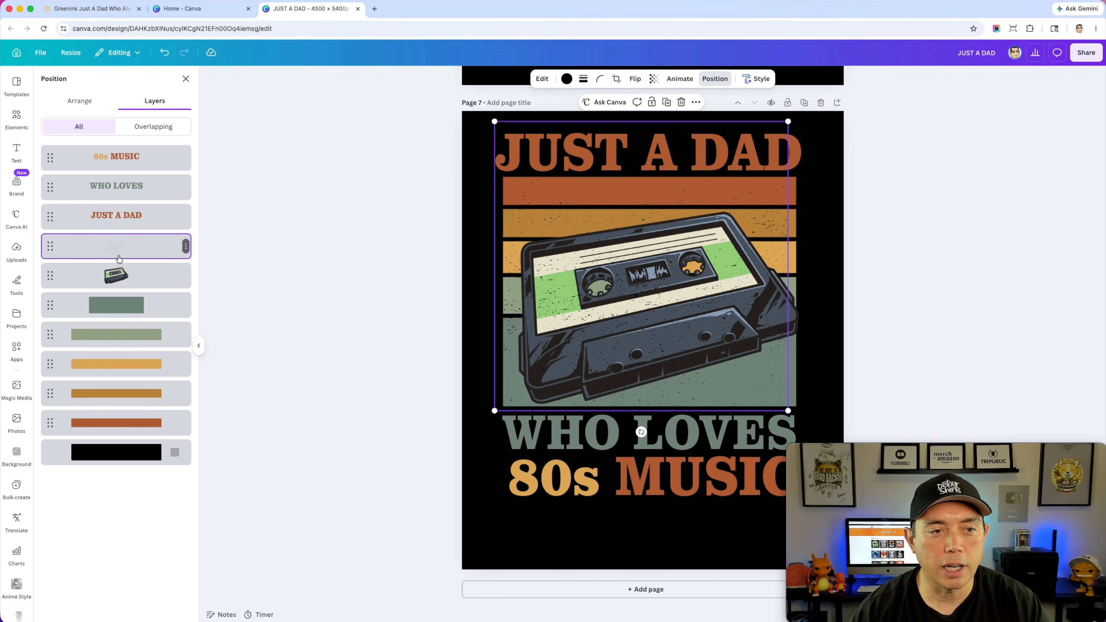
{"action": "left_click_drag", "start_coordinate": [139, 253], "coordinate": [140, 157]}
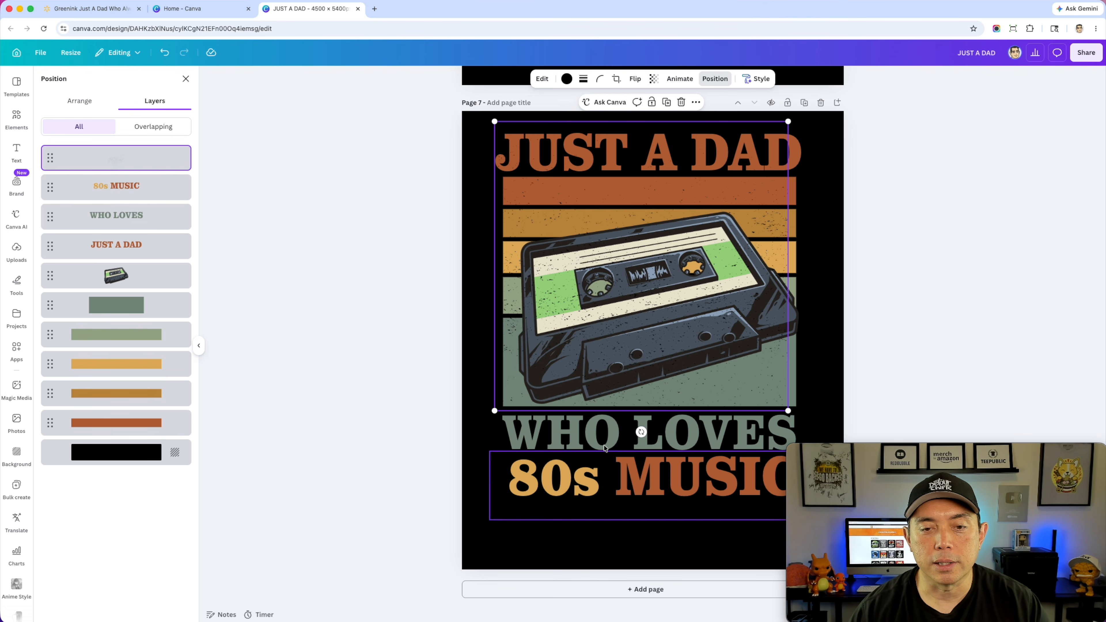
- Try the fine speckled texture enlarged and shifted over the whole 80s MUSIC design, and delete it
{"action": "left_click_drag", "start_coordinate": [495, 410], "coordinate": [354, 549]}
{"action": "left_click_drag", "start_coordinate": [485, 367], "coordinate": [563, 365]}
{"action": "left_click_drag", "start_coordinate": [868, 118], "coordinate": [886, 105]}
{"action": "left_click_drag", "start_coordinate": [770, 216], "coordinate": [755, 216]}
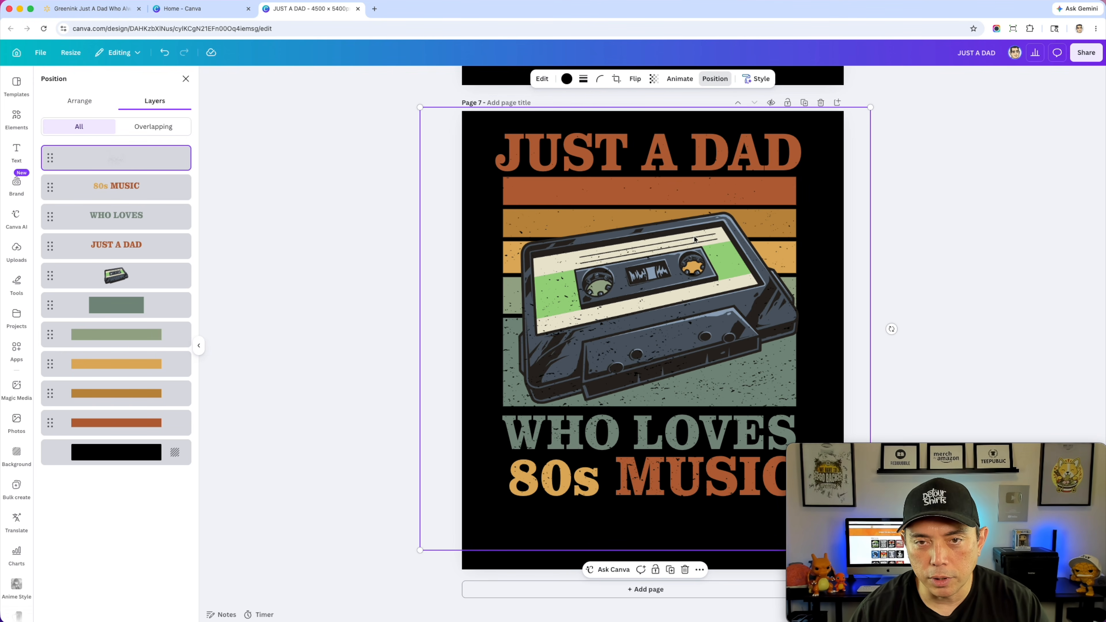
{"action": "left_click", "coordinate": [699, 380]}
{"action": "left_click_drag", "start_coordinate": [699, 380], "coordinate": [704, 344]}
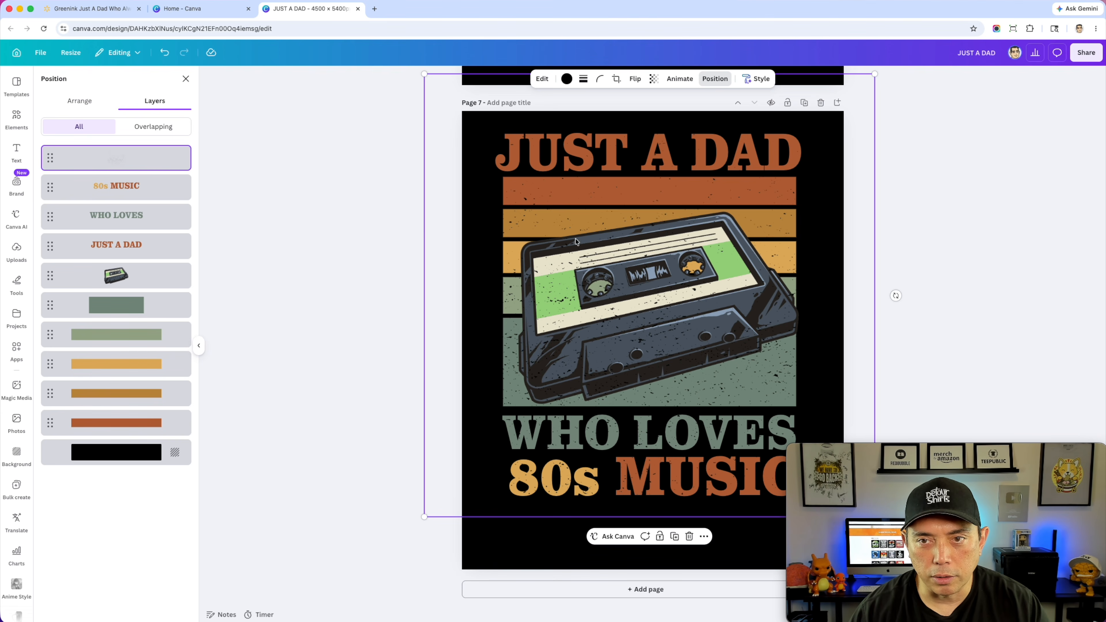
{"action": "left_click", "coordinate": [336, 232]}
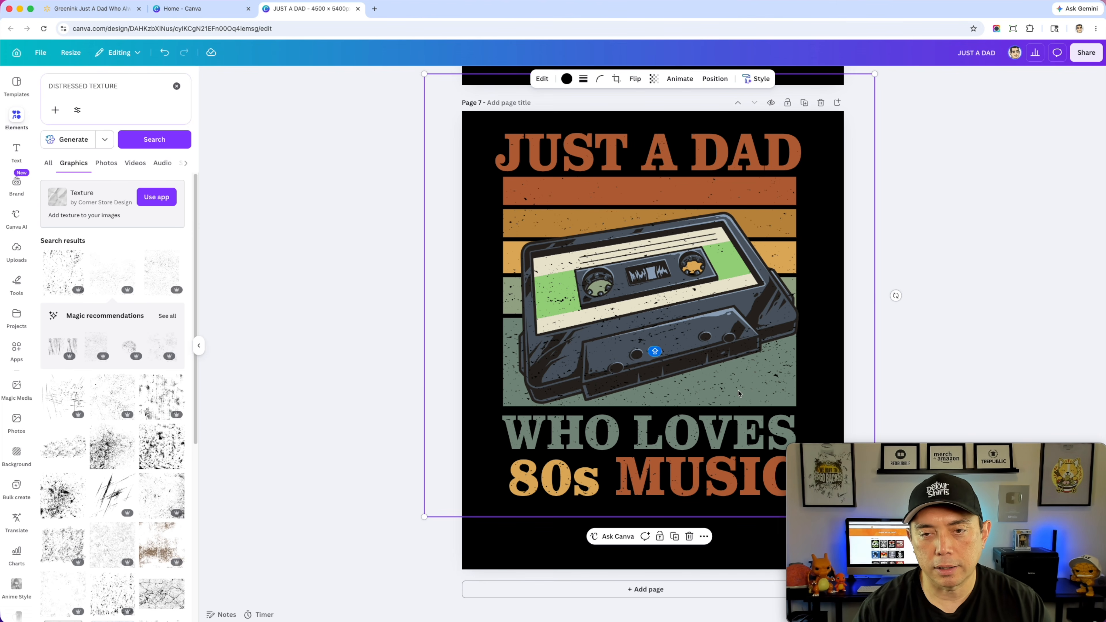
{"action": "key", "text": "Delete"}
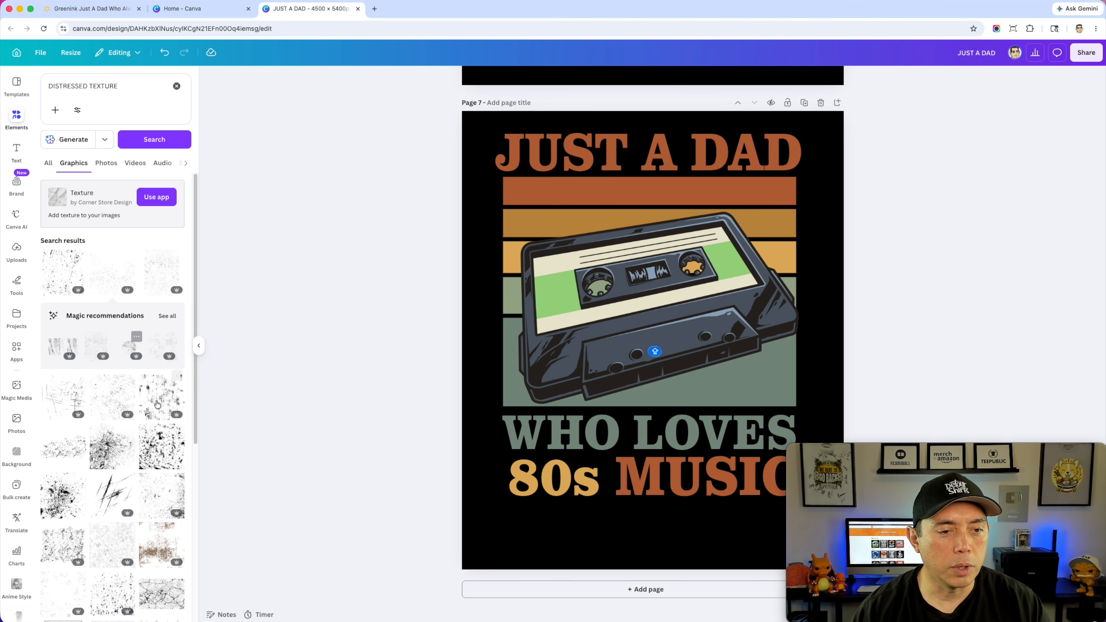
- Add a heavy black splatter texture to page 7 and enlarge it to cover the text, stripes and cassette
{"action": "left_click", "coordinate": [158, 450]}
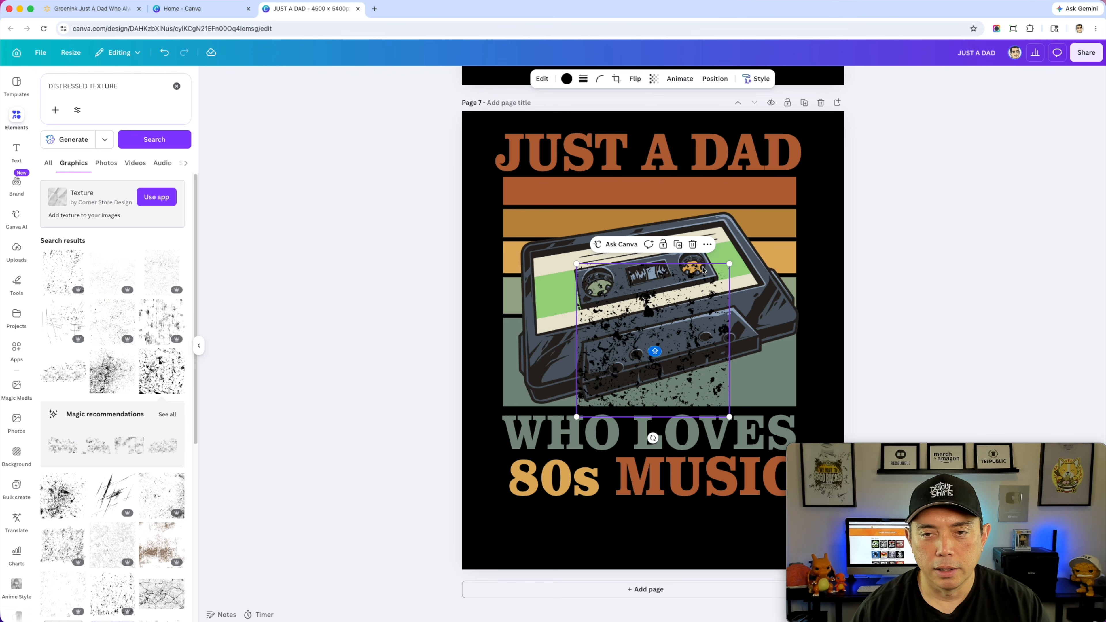
{"action": "left_click_drag", "start_coordinate": [727, 266], "coordinate": [914, 78]}
{"action": "left_click_drag", "start_coordinate": [717, 248], "coordinate": [597, 348]}
{"action": "left_click_drag", "start_coordinate": [797, 178], "coordinate": [879, 95]}
{"action": "left_click_drag", "start_coordinate": [726, 293], "coordinate": [721, 297]}
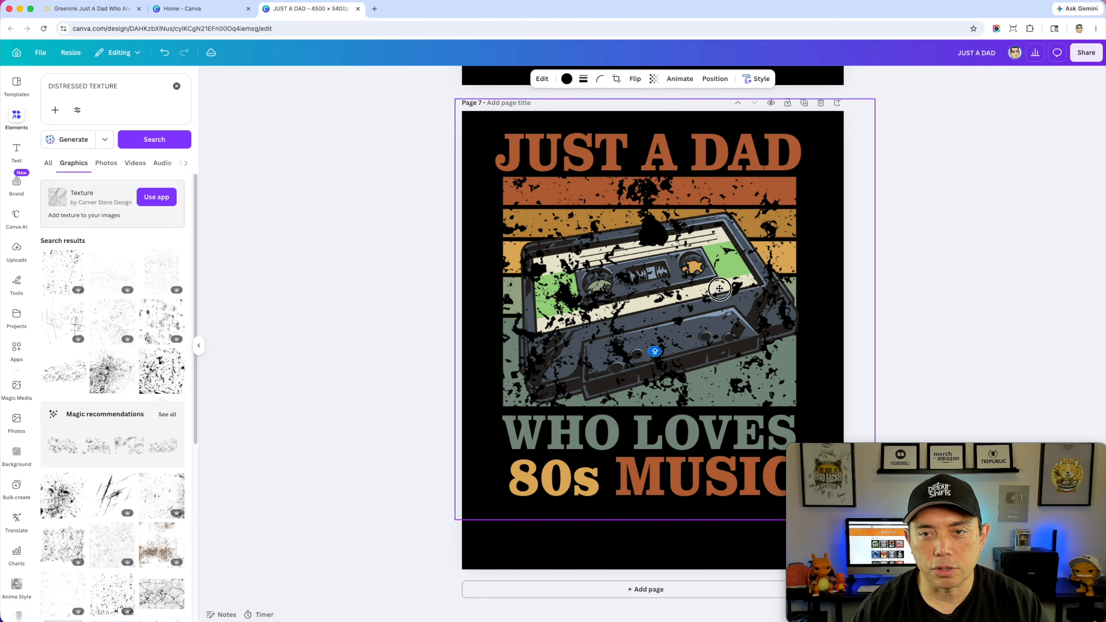
- Try the heavy splatter texture as the topmost layer above the 80s MUSIC text, and delete it
{"action": "left_click", "coordinate": [714, 78]}
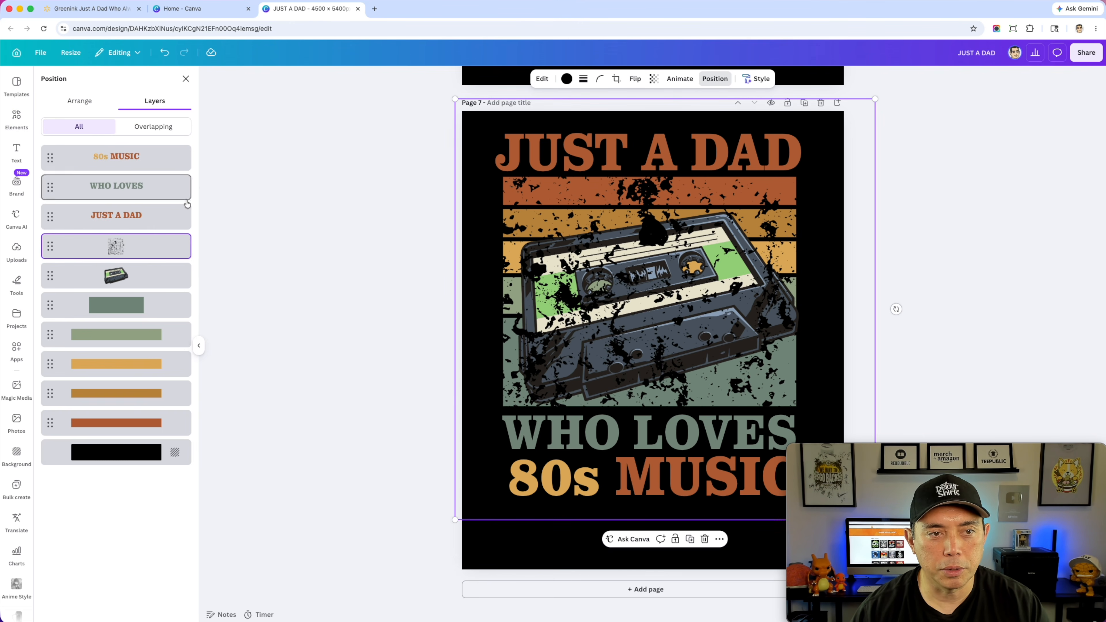
{"action": "left_click_drag", "start_coordinate": [157, 256], "coordinate": [157, 155]}
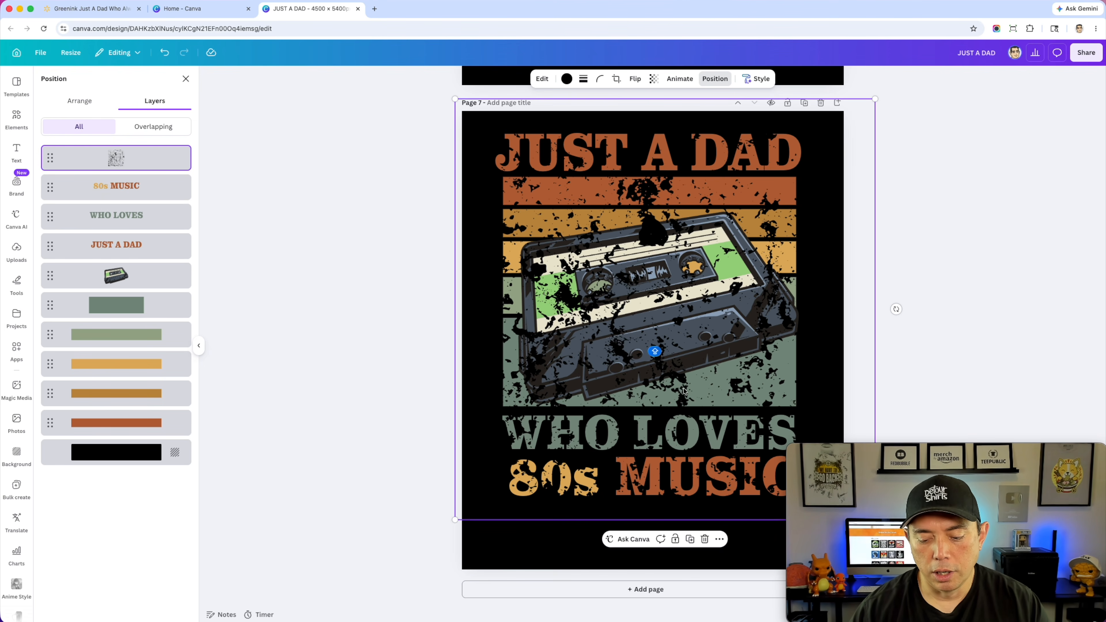
{"action": "key", "text": "Delete"}
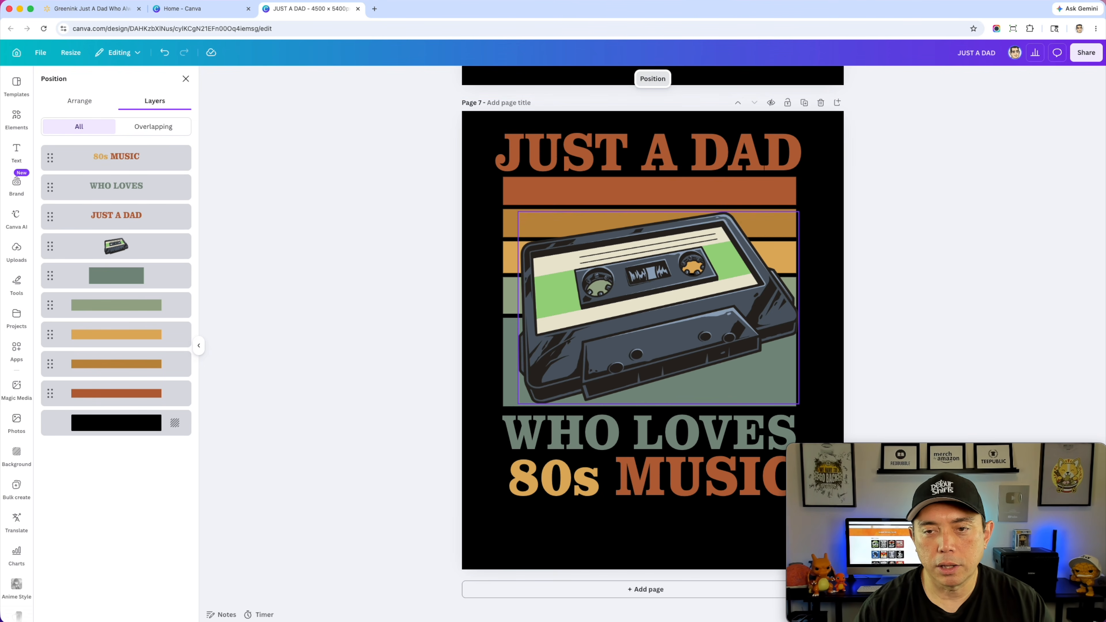
{"action": "left_click", "coordinate": [187, 79]}
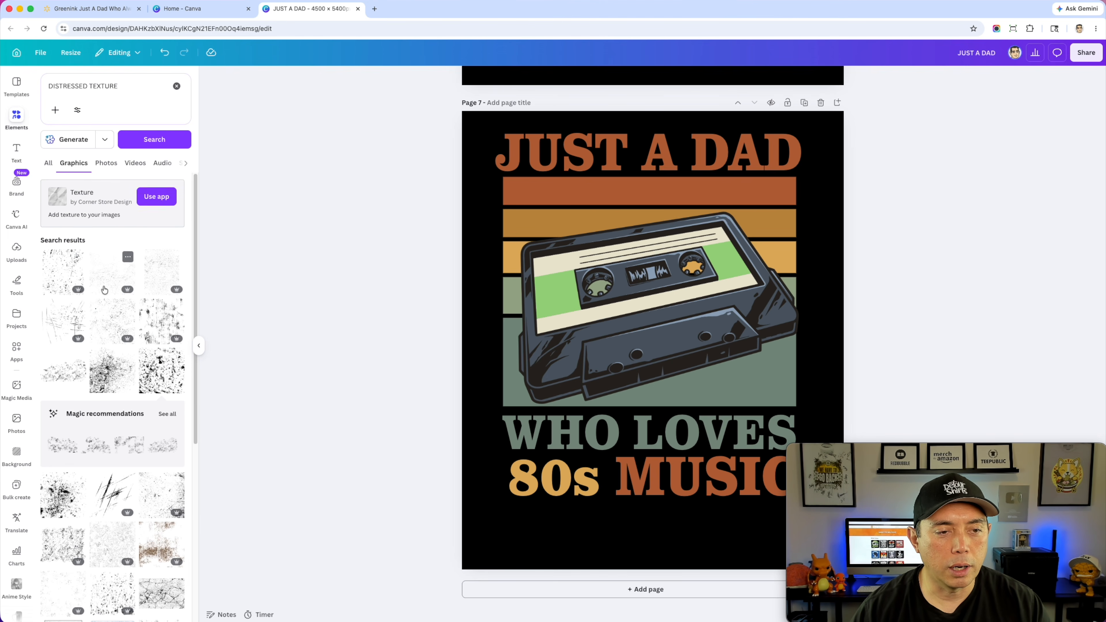
- Add a light texture with sparse speckle clusters to page 7 and enlarge it to cover the whole 80s MUSIC design
{"action": "scroll", "coordinate": [61, 313], "scroll_direction": "down", "scroll_amount": 1}
{"action": "scroll", "coordinate": [60, 315], "scroll_direction": "down", "scroll_amount": 5}
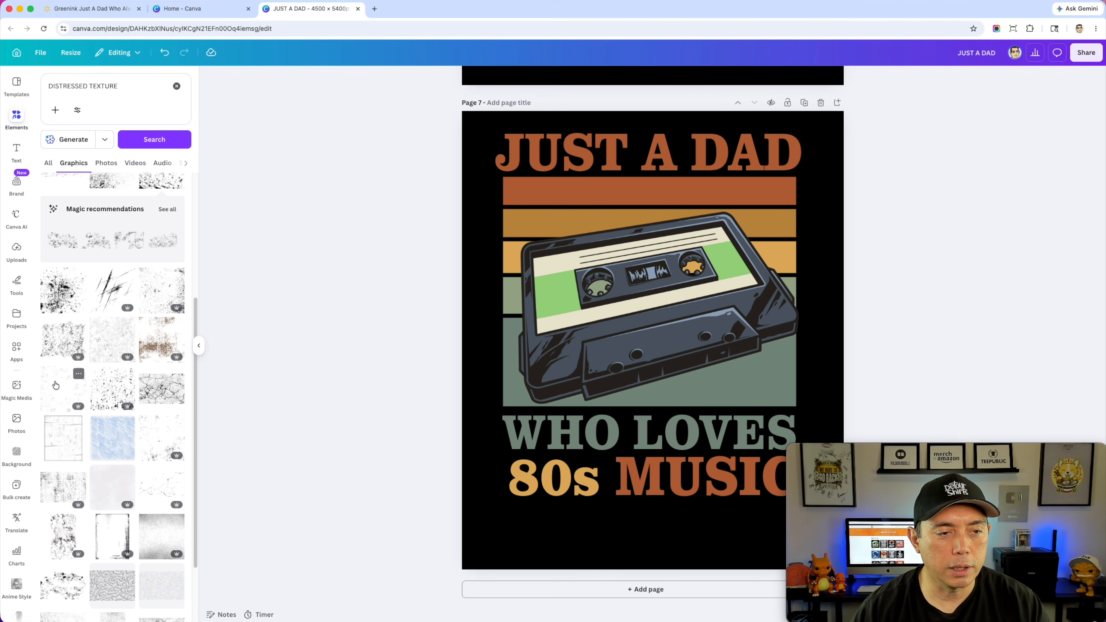
{"action": "left_click", "coordinate": [56, 394]}
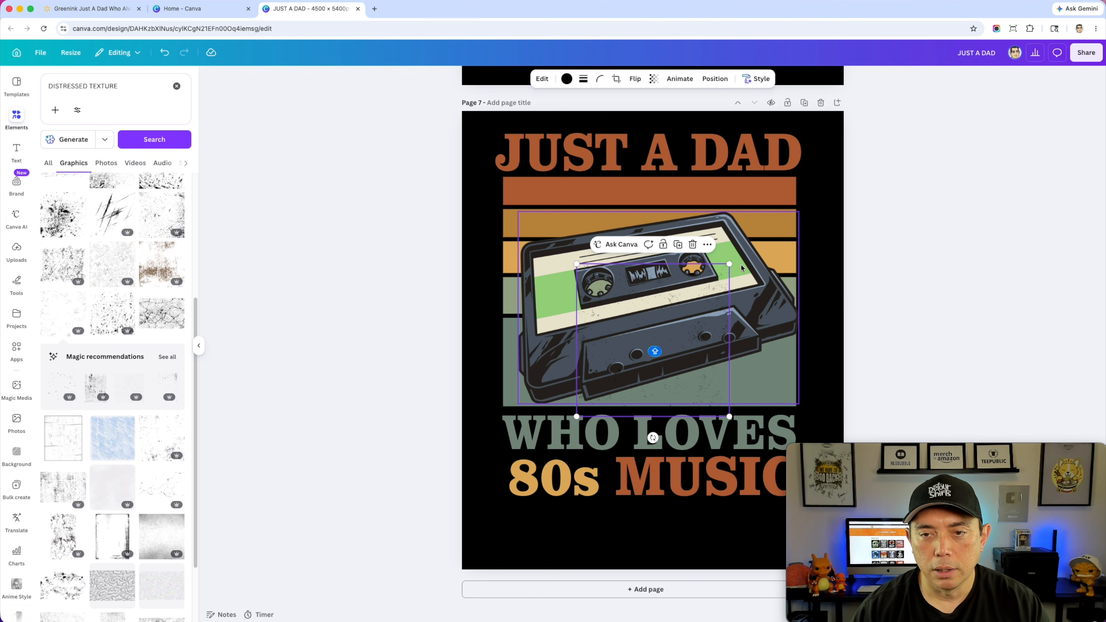
{"action": "left_click_drag", "start_coordinate": [729, 263], "coordinate": [894, 98]}
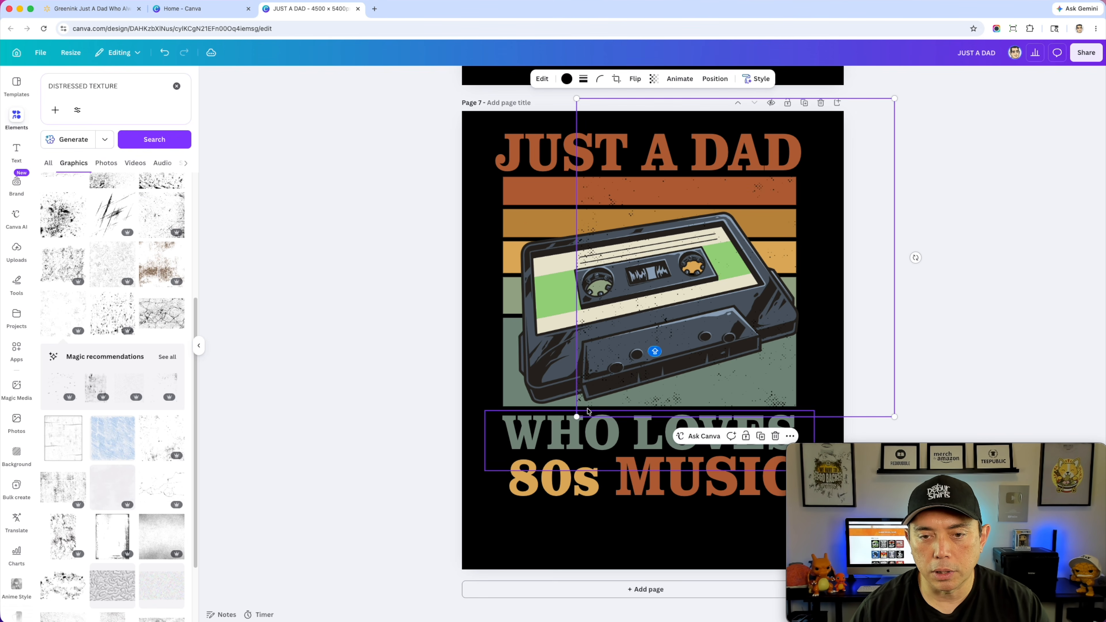
{"action": "left_click_drag", "start_coordinate": [578, 415], "coordinate": [456, 537]}
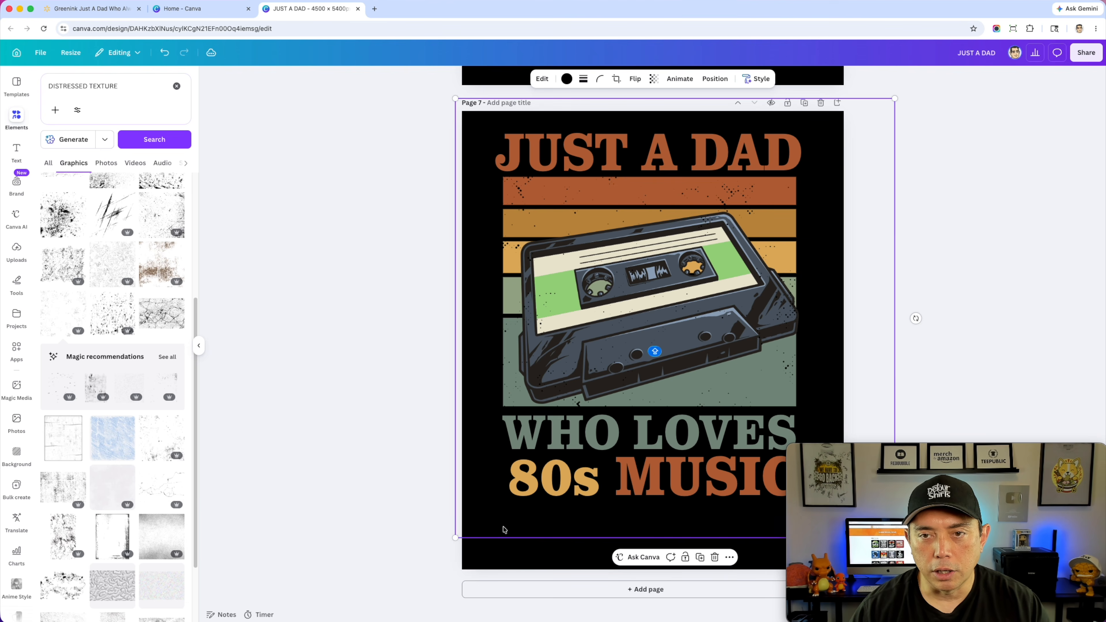
- Move the sparse speckle texture to the top of the layer order and shift it slightly down and left over the design
{"action": "left_click", "coordinate": [715, 78]}
{"action": "left_click_drag", "start_coordinate": [146, 254], "coordinate": [145, 153]}
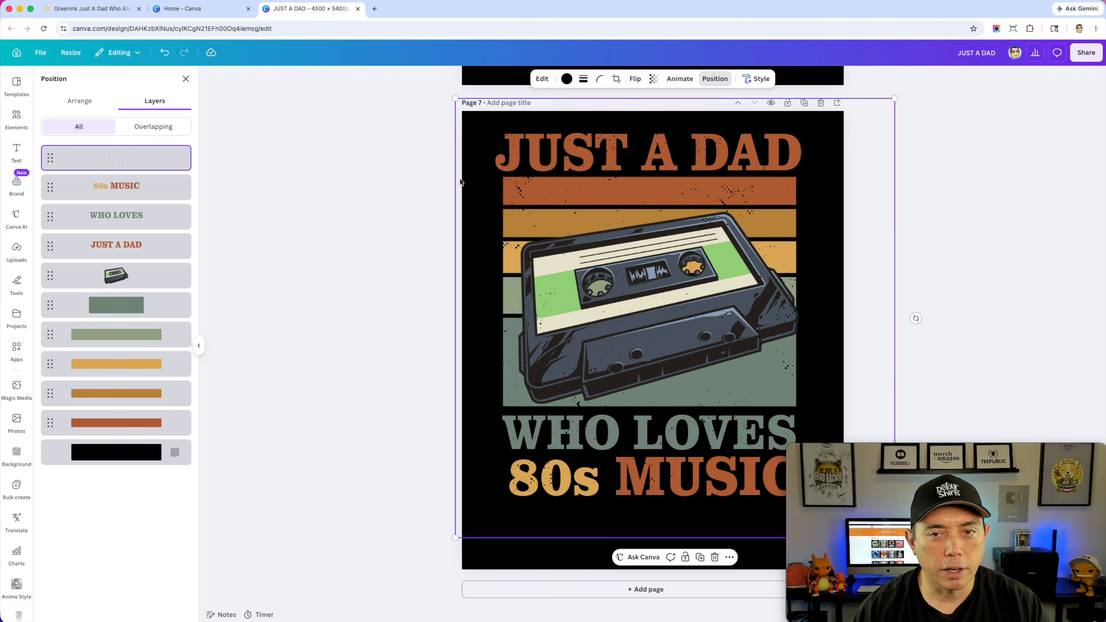
{"action": "left_click_drag", "start_coordinate": [785, 366], "coordinate": [772, 371]}
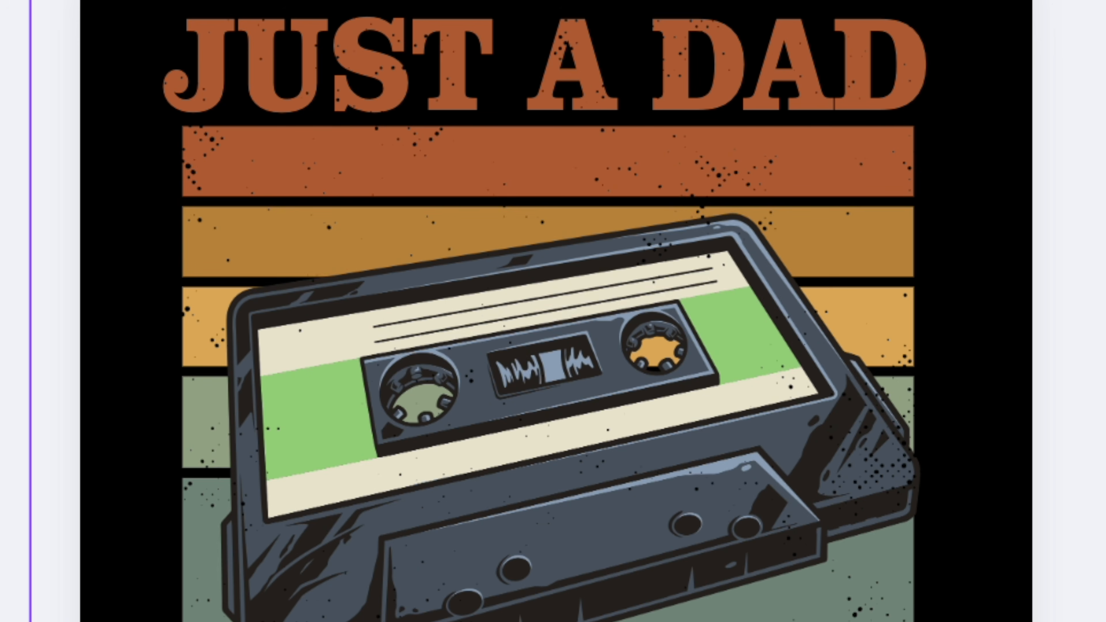
{"action": "left_click_drag", "start_coordinate": [888, 619], "coordinate": [909, 613]}
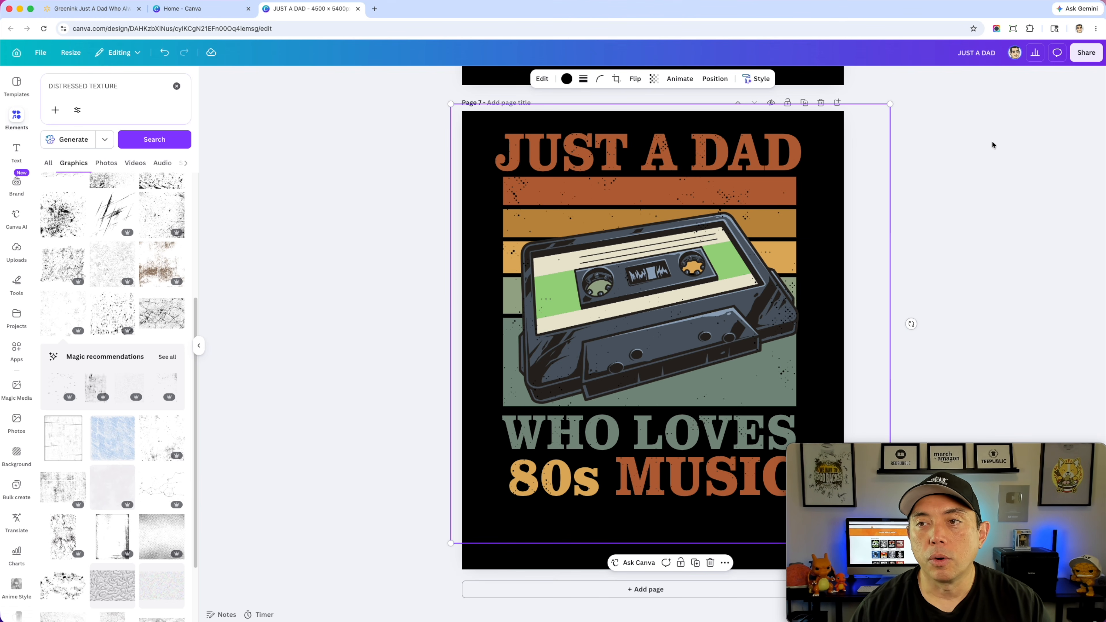
- Set the design download to a PNG containing only page 7, the 80s MUSIC cassette design
{"action": "left_click", "coordinate": [1084, 54]}
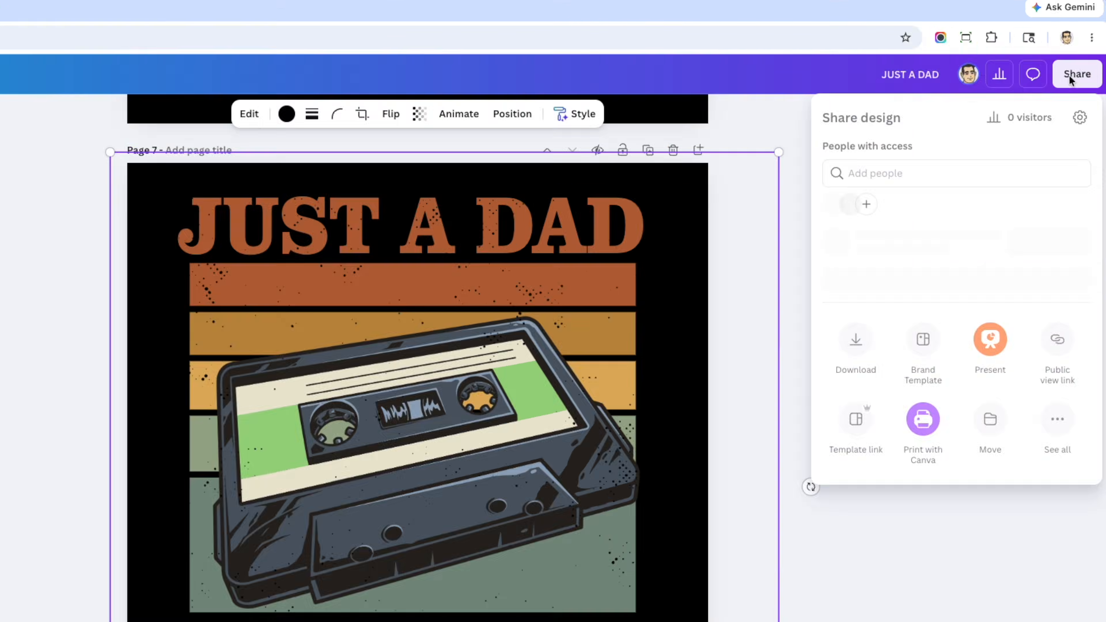
{"action": "left_click", "coordinate": [855, 400]}
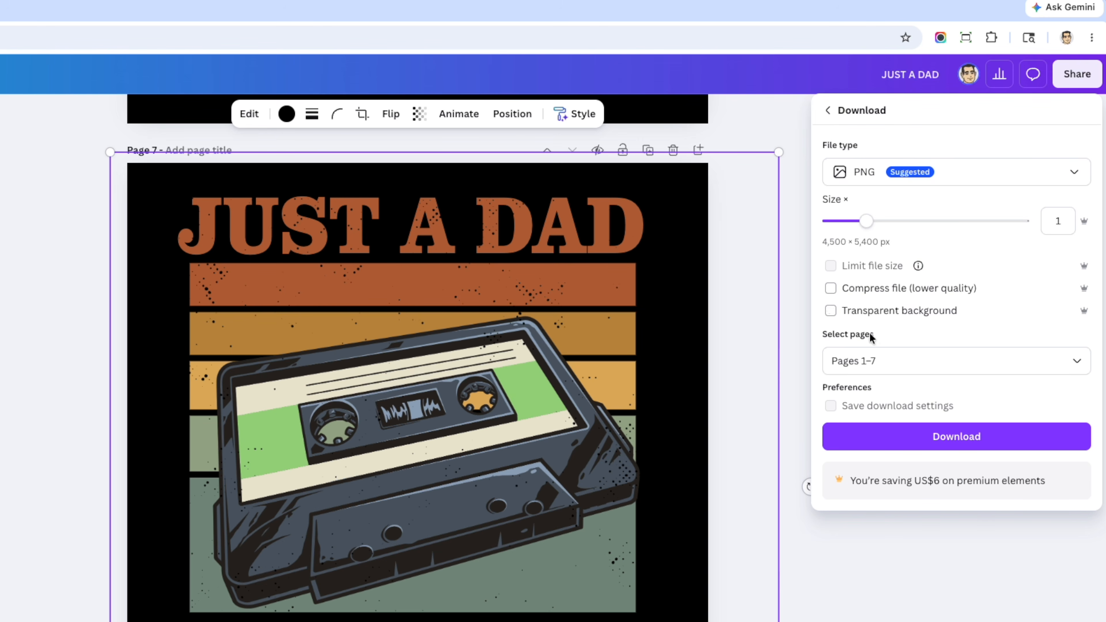
{"action": "left_click", "coordinate": [884, 361]}
{"action": "left_click", "coordinate": [841, 457]}
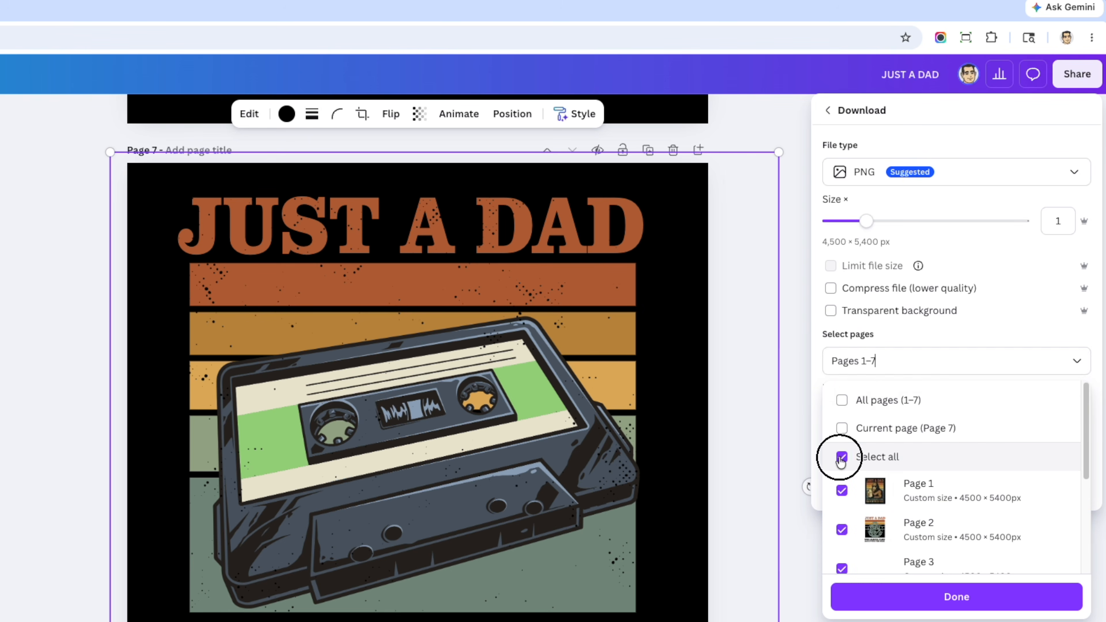
{"action": "scroll", "coordinate": [859, 472], "scroll_direction": "down", "scroll_amount": 4}
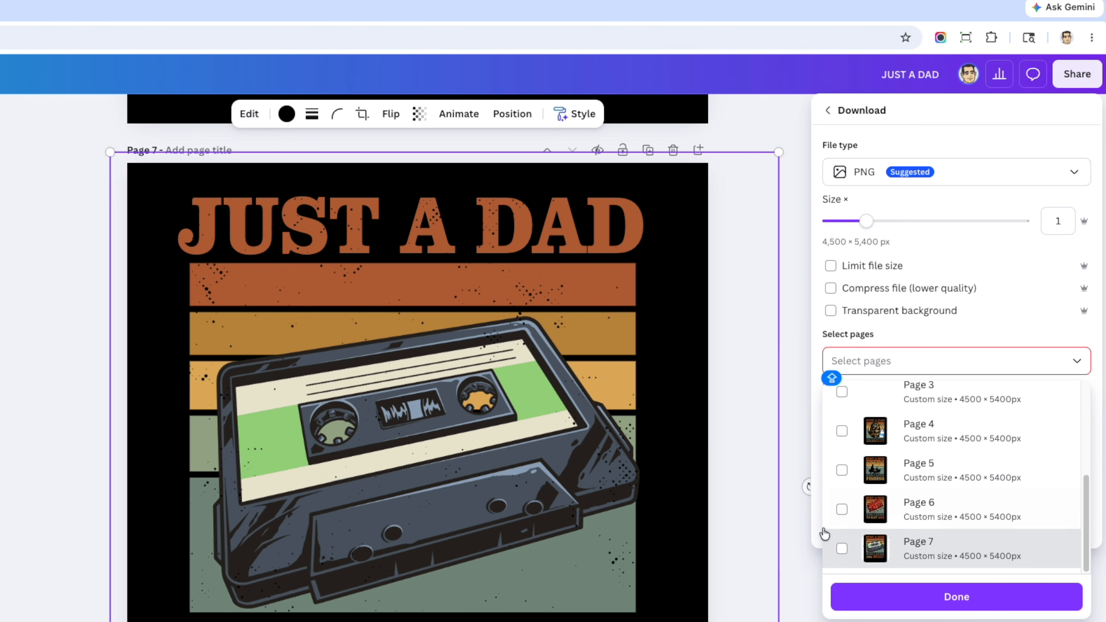
{"action": "left_click", "coordinate": [841, 548]}
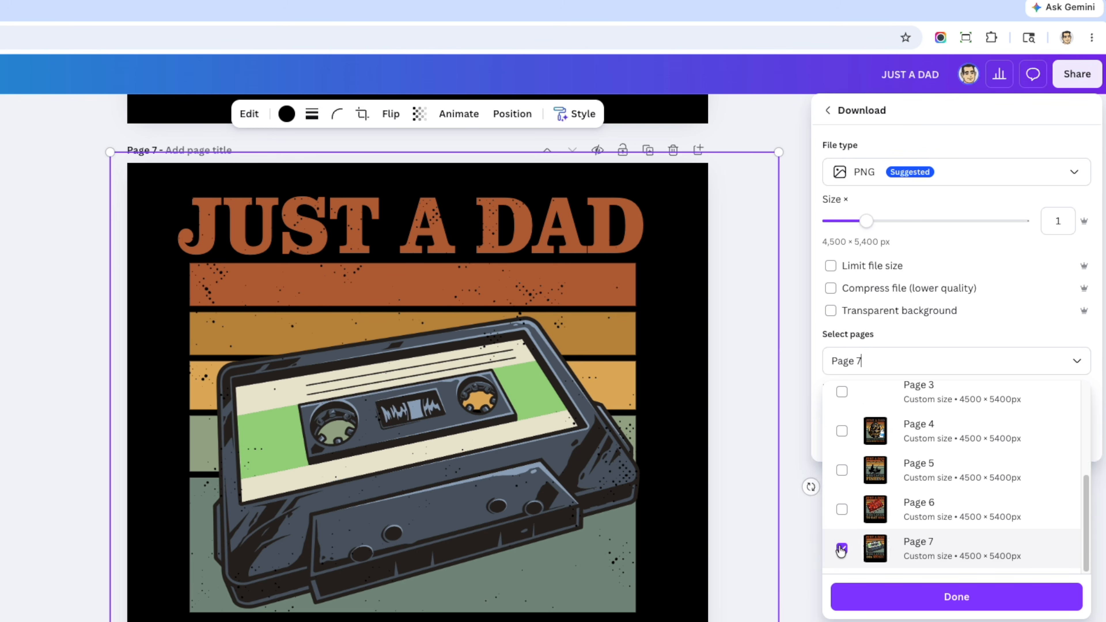
{"action": "left_click", "coordinate": [963, 600]}
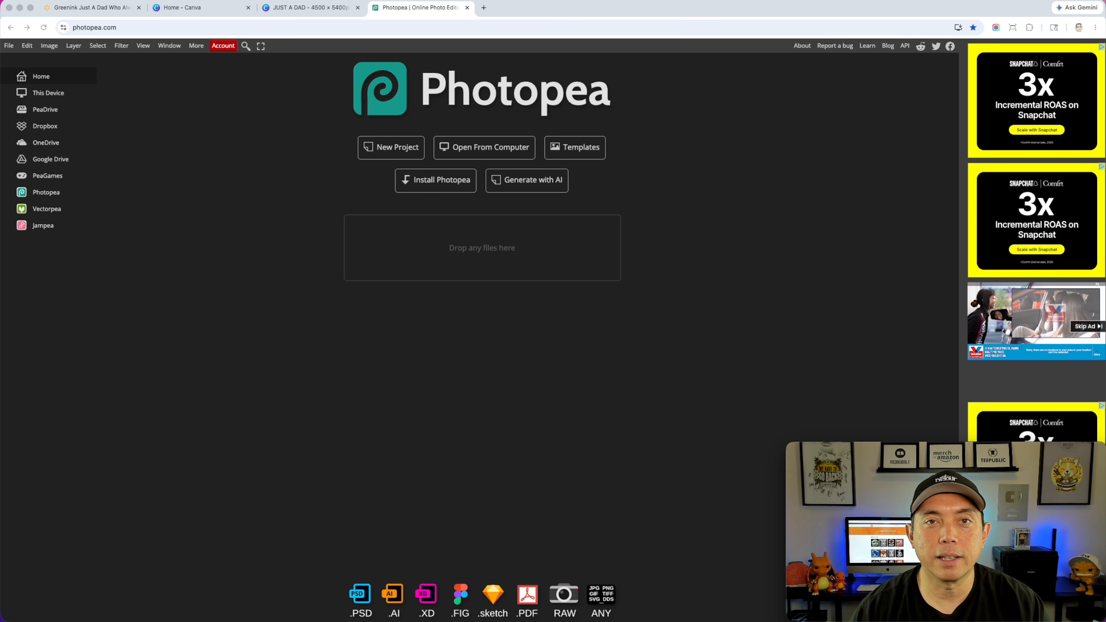
- Open JUST A DAD.png in Photopea and select the black background around the artwork with the Magic Wand
{"action": "left_click_drag", "start_coordinate": [837, 217], "coordinate": [467, 240]}
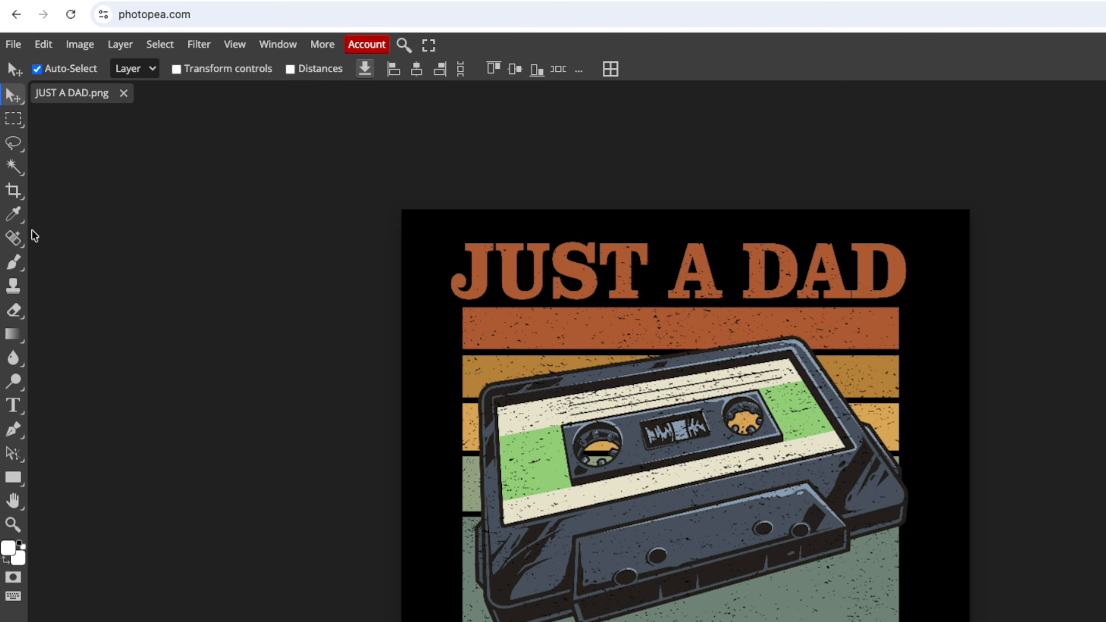
{"action": "left_click", "coordinate": [13, 171]}
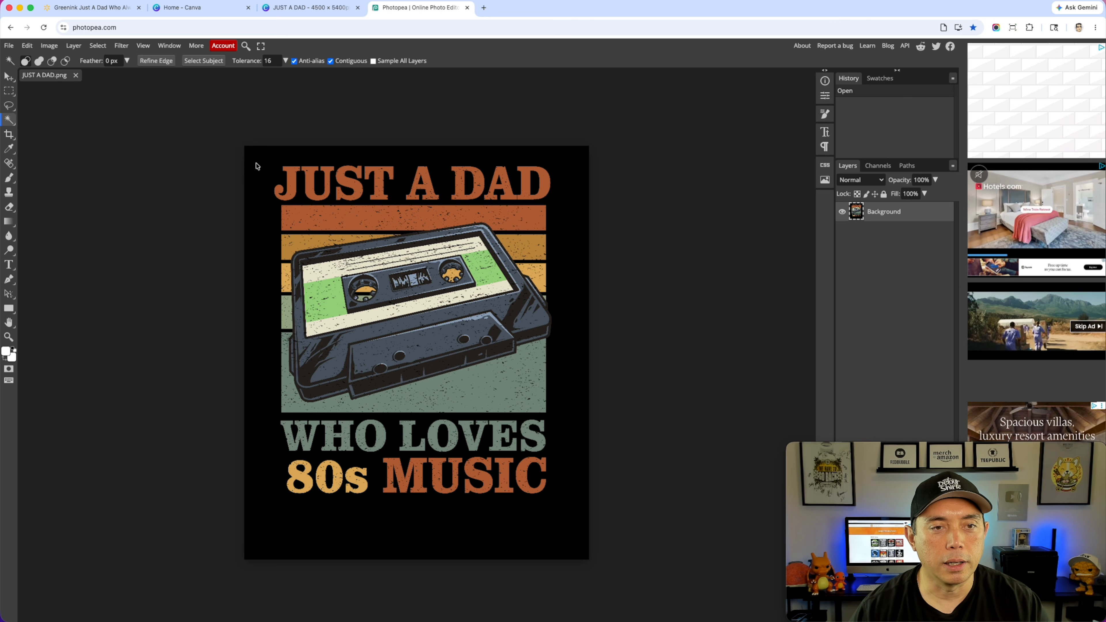
{"action": "left_click", "coordinate": [256, 165]}
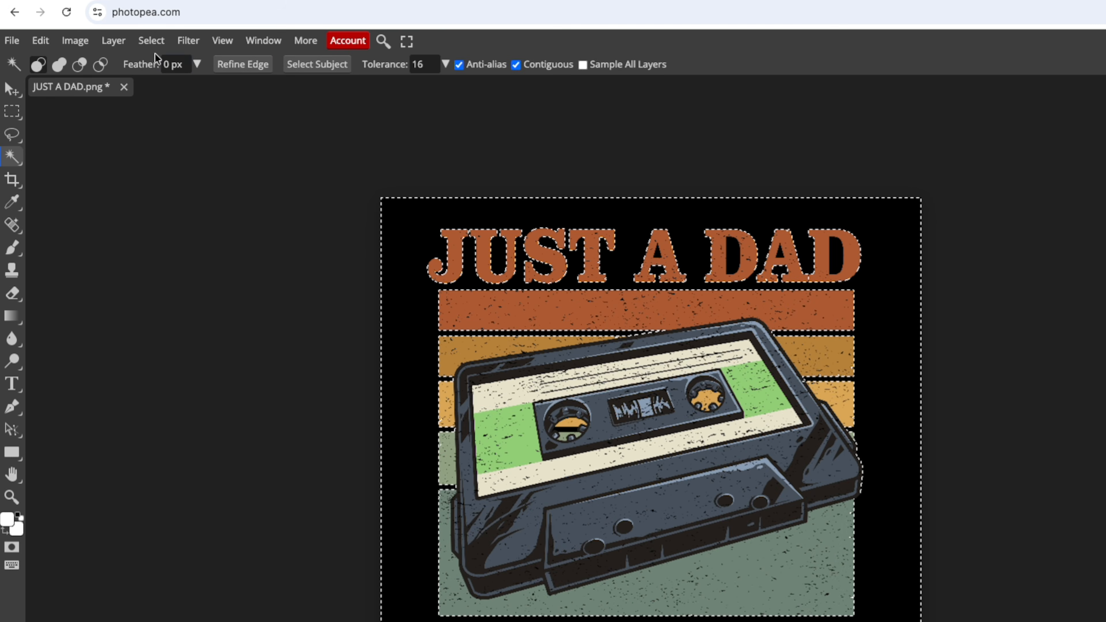
- Extend the selection to all similar black areas, including the texture speckles, delete them to transparency and deselect
{"action": "left_click", "coordinate": [152, 42]}
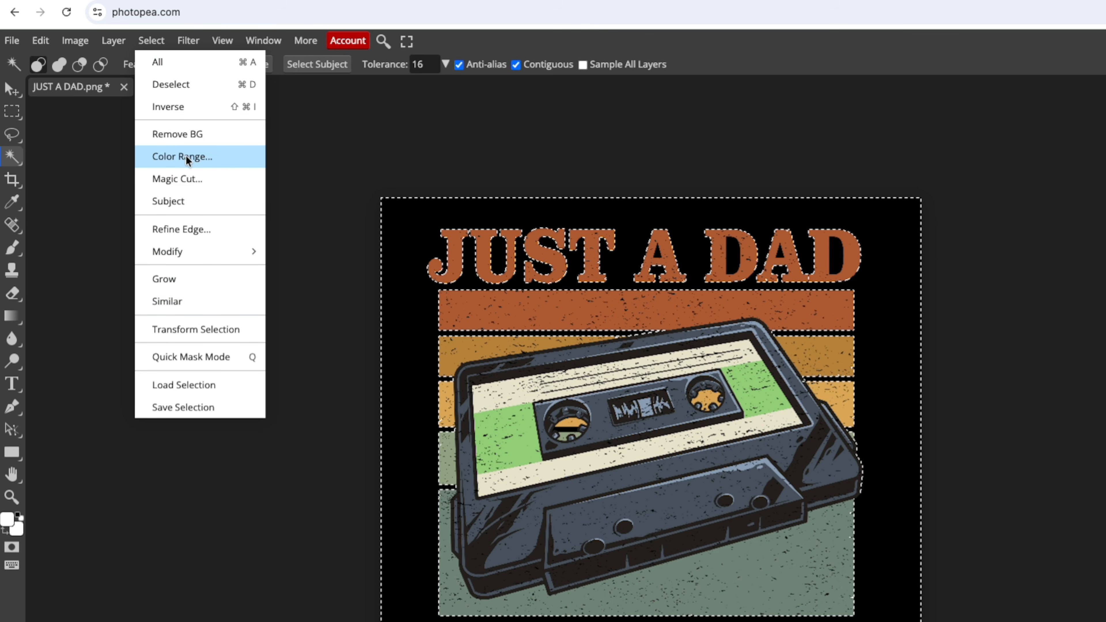
{"action": "left_click", "coordinate": [166, 300]}
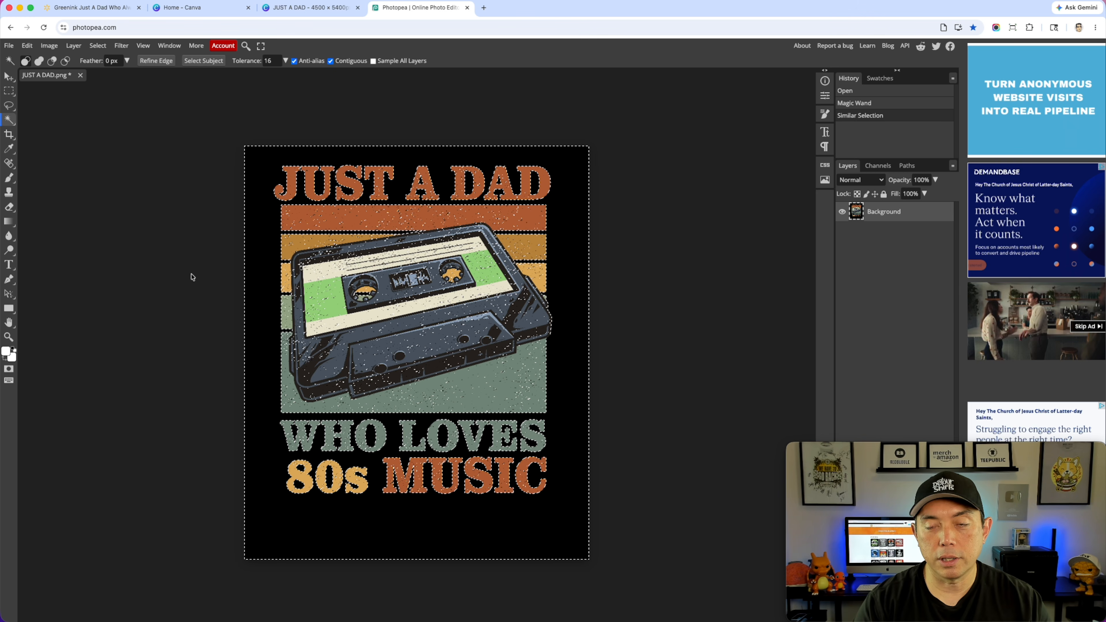
{"action": "key", "text": "Delete"}
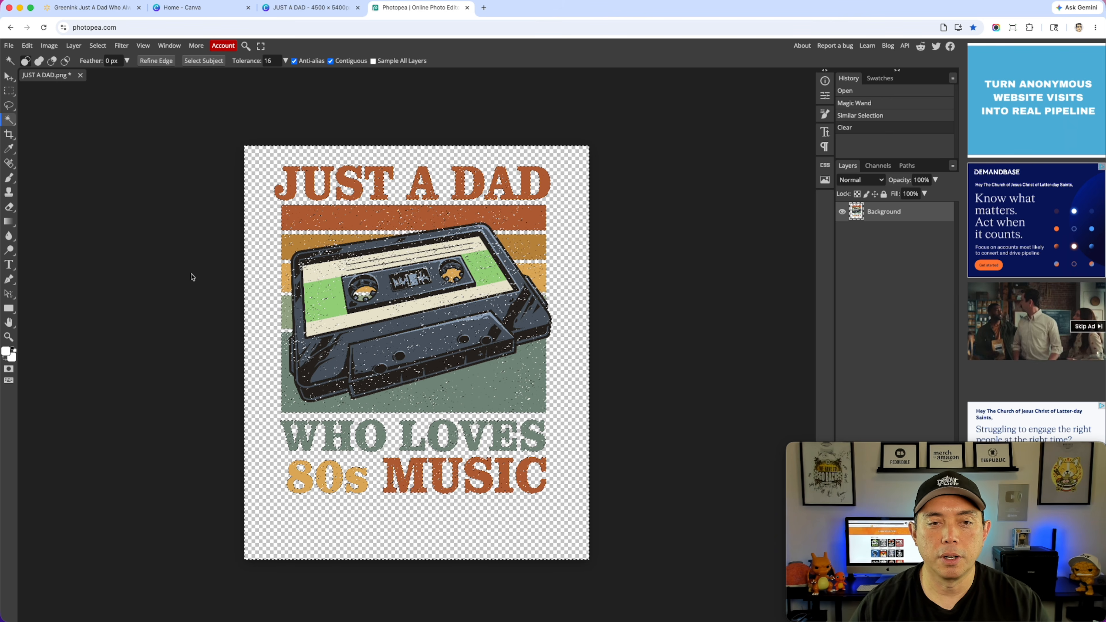
{"action": "key", "text": "ctrl+d"}
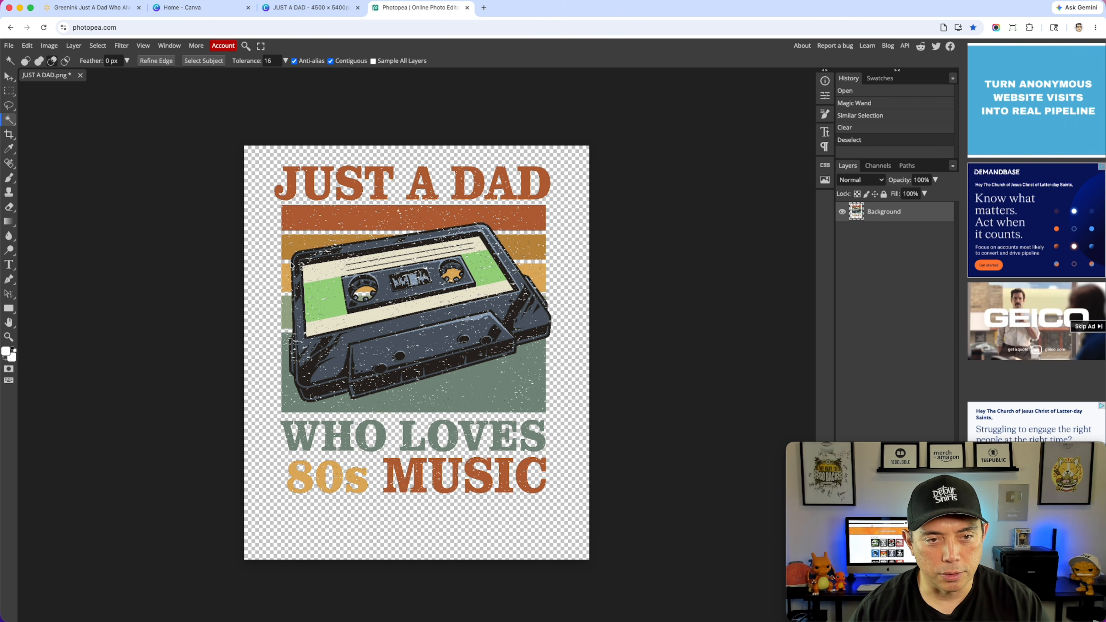
- Export the transparent 80s MUSIC design as a 4500 × 5400 px PNG named JUST A DAD
{"action": "scroll", "coordinate": [305, 243], "scroll_direction": "up", "scroll_amount": 2}
{"action": "scroll", "coordinate": [319, 241], "scroll_direction": "up", "scroll_amount": 3}
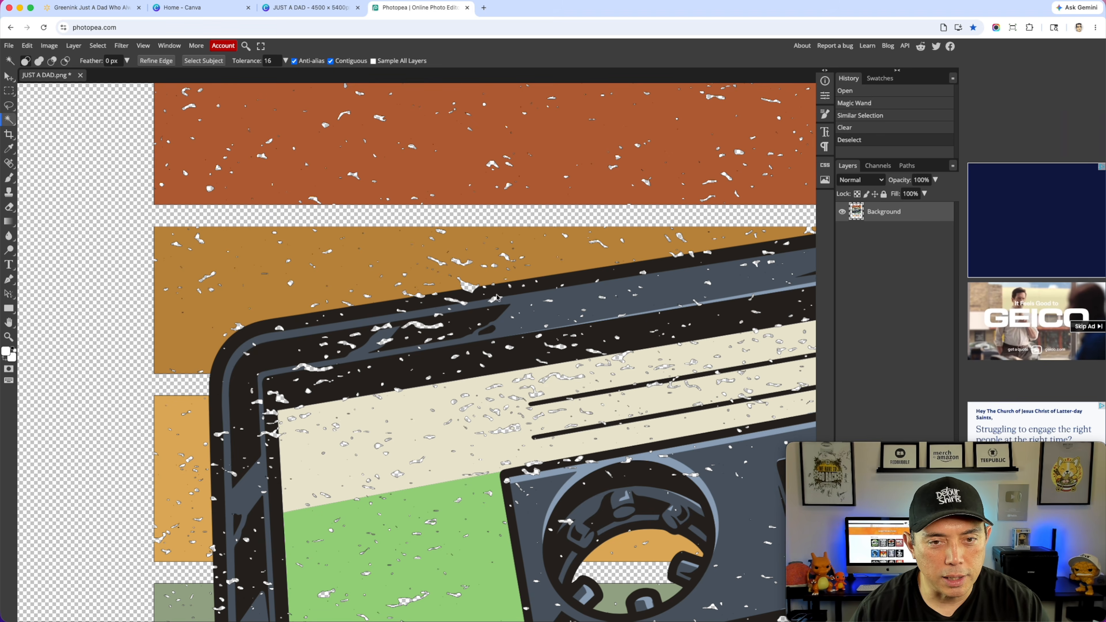
{"action": "scroll", "coordinate": [431, 380], "scroll_direction": "down", "scroll_amount": 5}
{"action": "scroll", "coordinate": [433, 380], "scroll_direction": "down", "scroll_amount": 6}
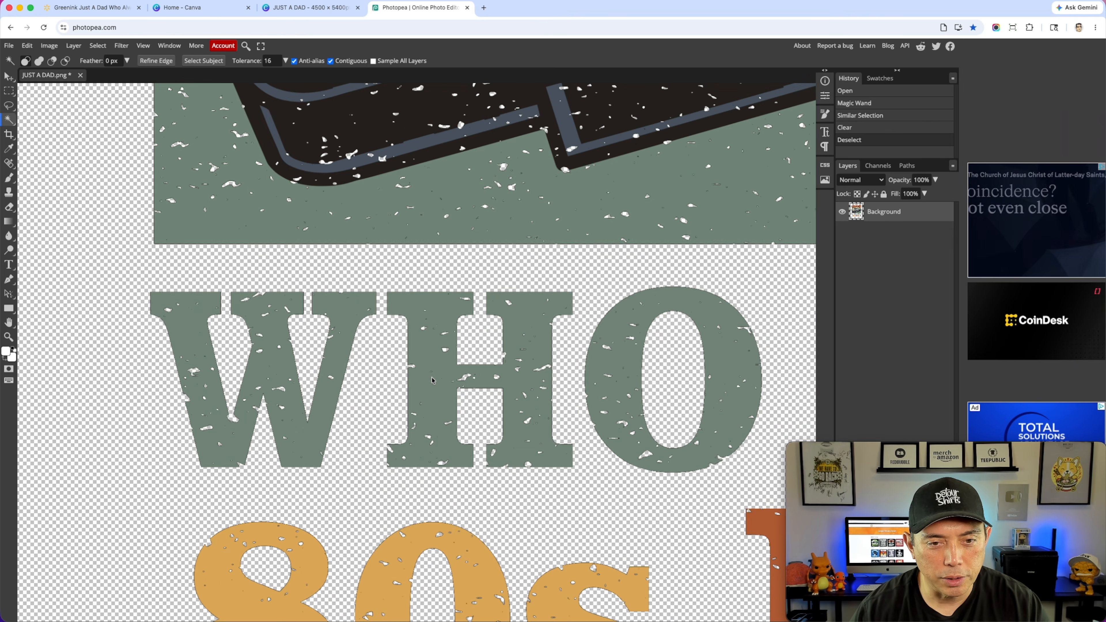
{"action": "scroll", "coordinate": [423, 356], "scroll_direction": "down", "scroll_amount": 10}
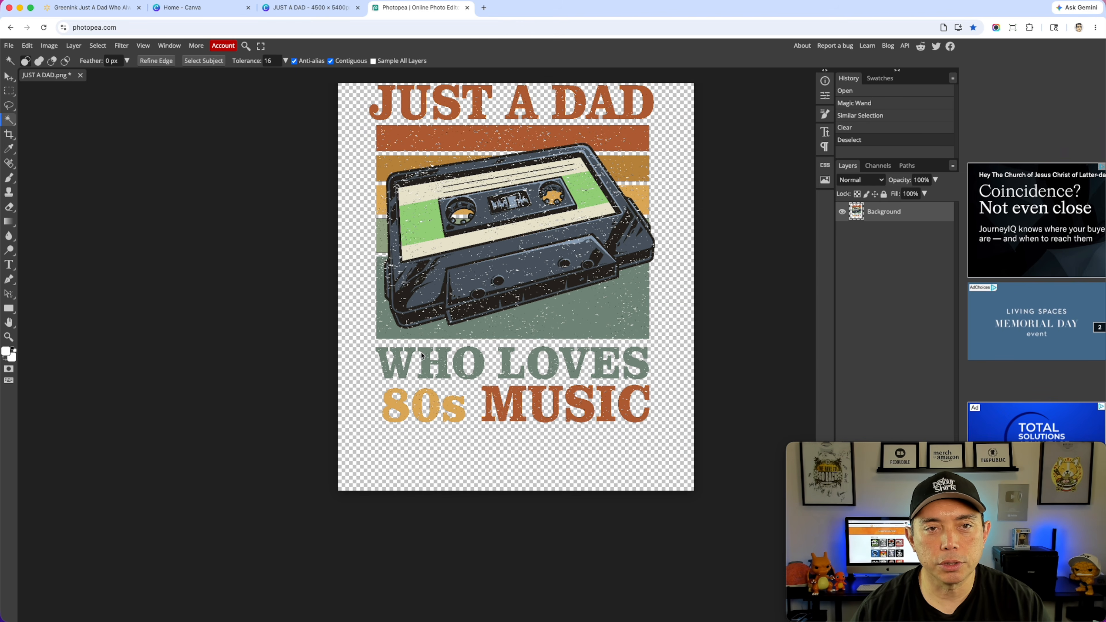
{"action": "scroll", "coordinate": [421, 355], "scroll_direction": "up", "scroll_amount": 3}
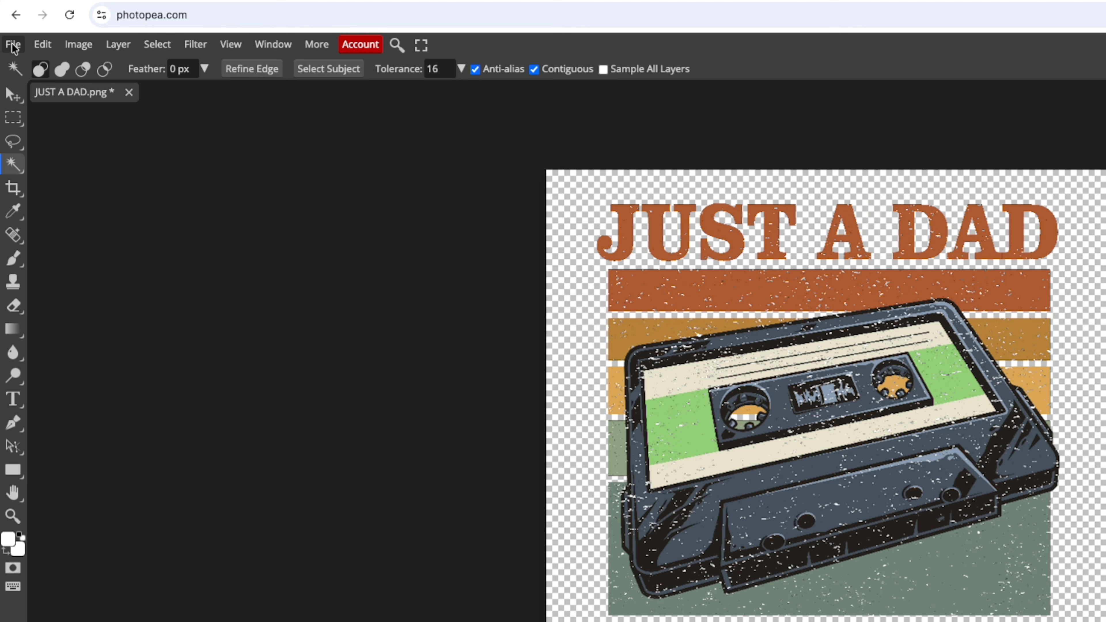
{"action": "left_click", "coordinate": [9, 46]}
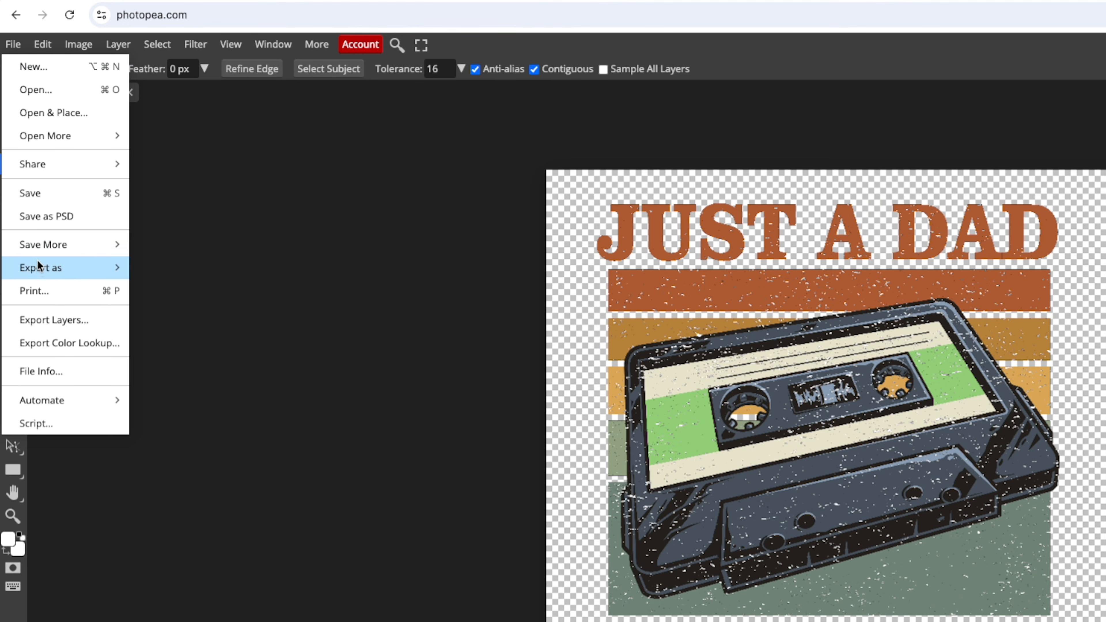
{"action": "mouse_move", "coordinate": [38, 266]}
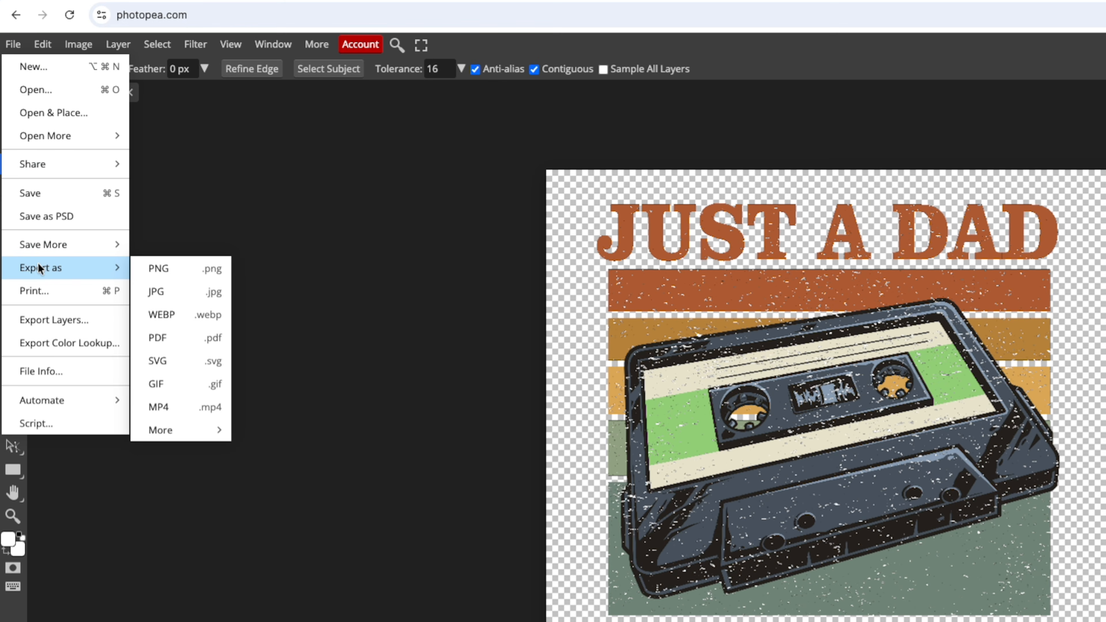
{"action": "left_click", "coordinate": [185, 270]}
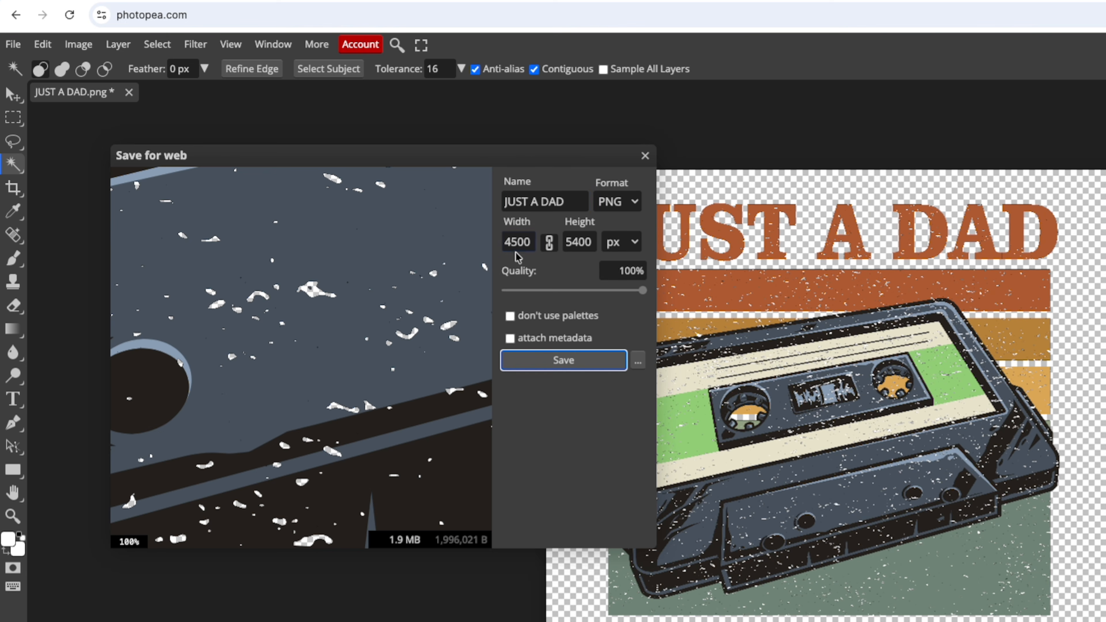
{"action": "left_click", "coordinate": [580, 244]}
{"action": "left_click", "coordinate": [564, 360]}
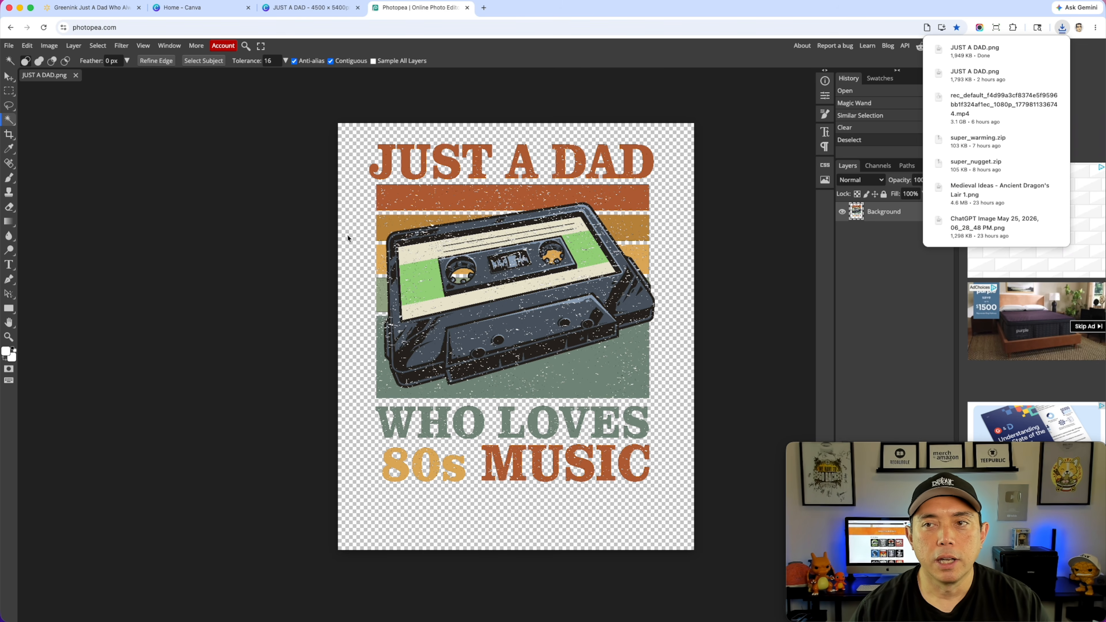